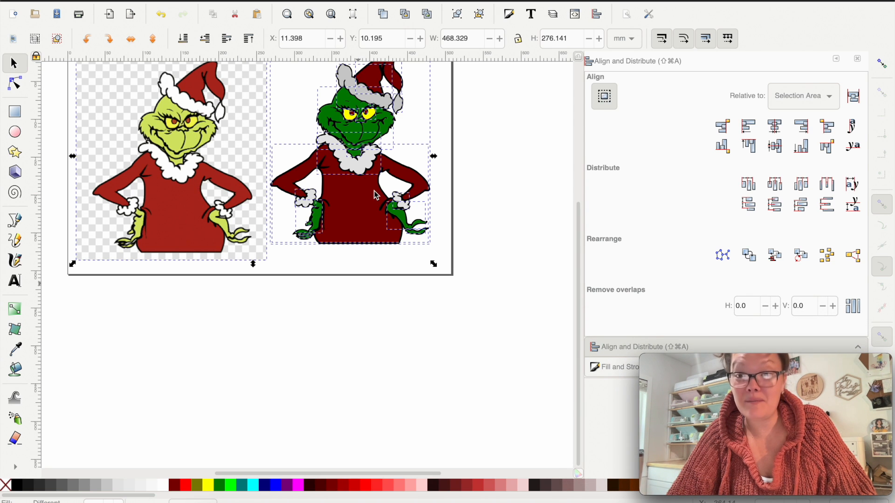
pyautogui.click(368, 275)
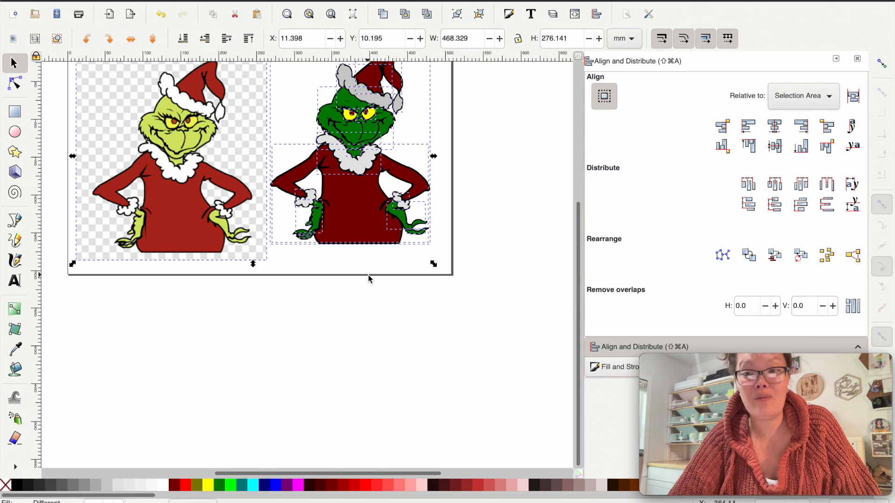
pyautogui.scroll(2, 368, 275)
pyautogui.hscroll(-1, 368, 275)
pyautogui.scroll(2, 368, 278)
pyautogui.hscroll(-1, 368, 279)
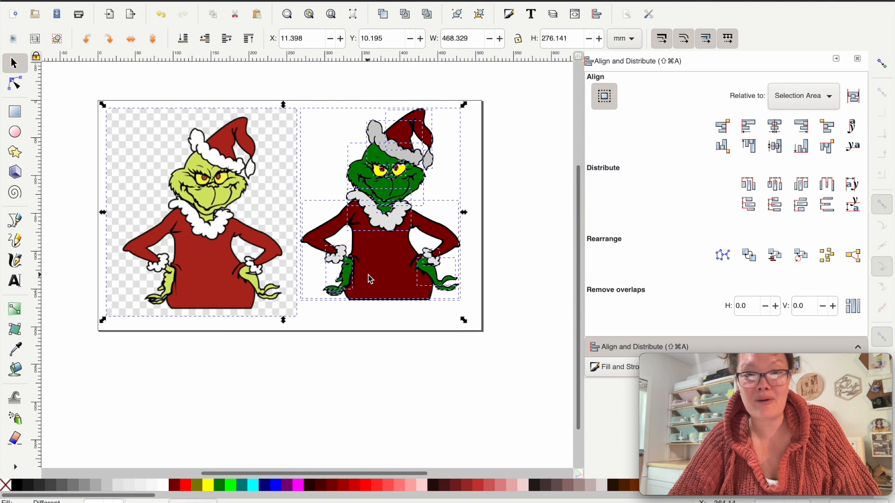
pyautogui.click(525, 319)
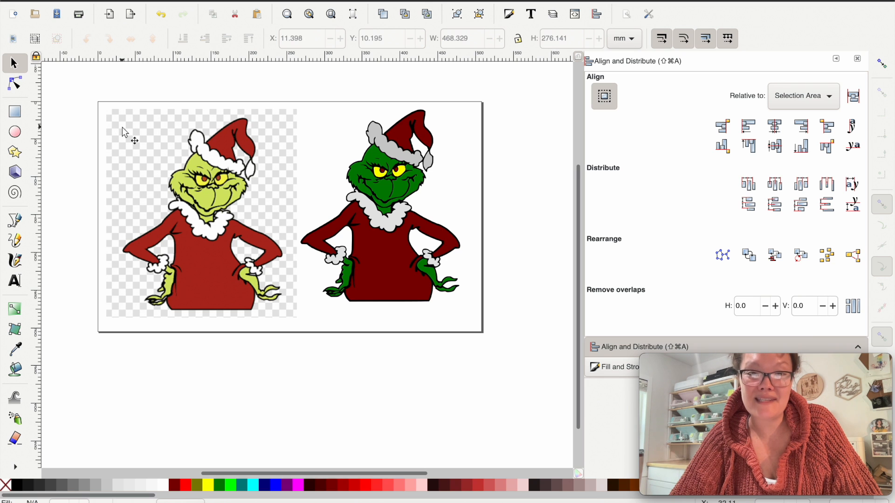
pyautogui.click(123, 128)
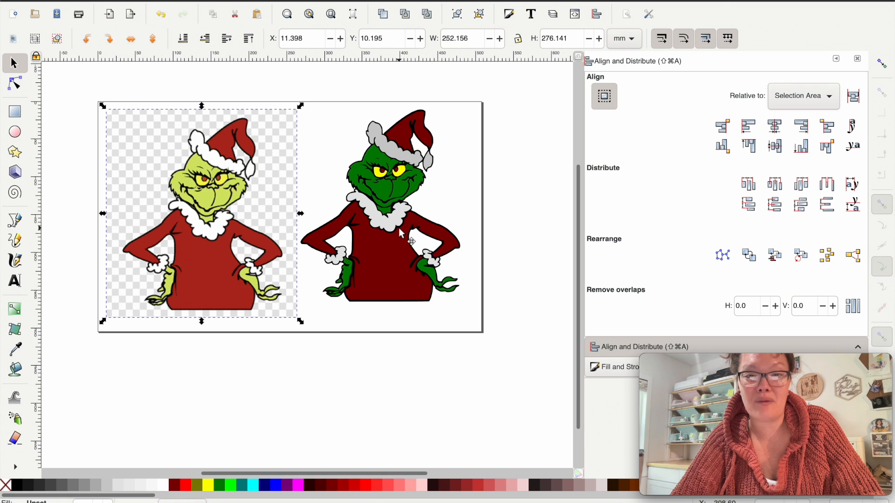
# Step: Select both Grinch artworks together and move them off the page, just below it, to about X 14 mm, Y 314 mm
pyautogui.moveTo(407, 241); pyautogui.dragTo(412, 249)
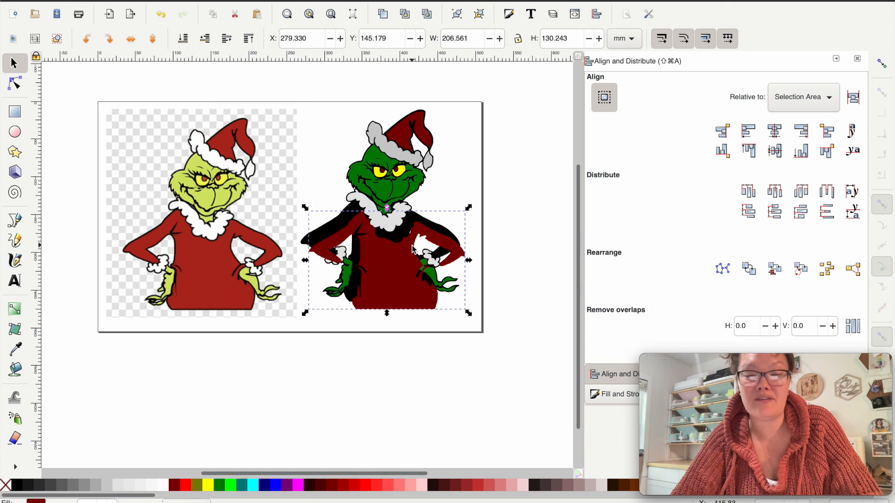
pyautogui.press('super+z')
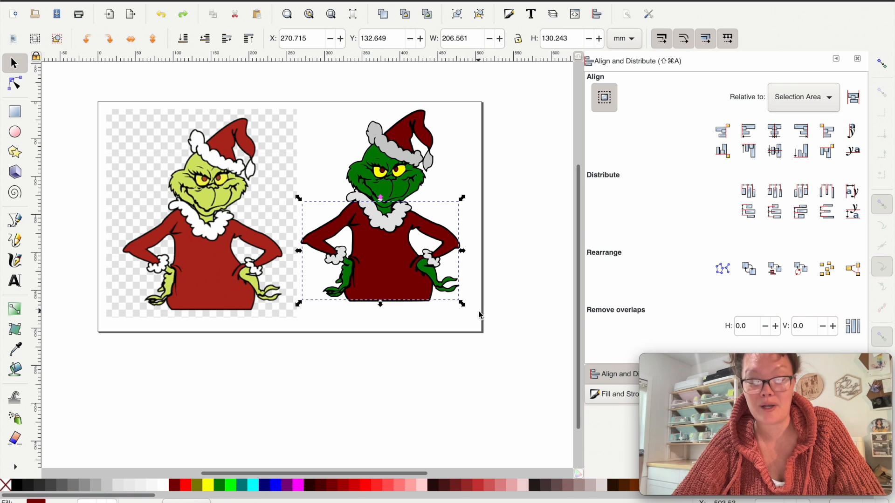
pyautogui.click(499, 336)
pyautogui.moveTo(499, 333); pyautogui.dragTo(90, 99)
pyautogui.moveTo(125, 215); pyautogui.dragTo(125, 450)
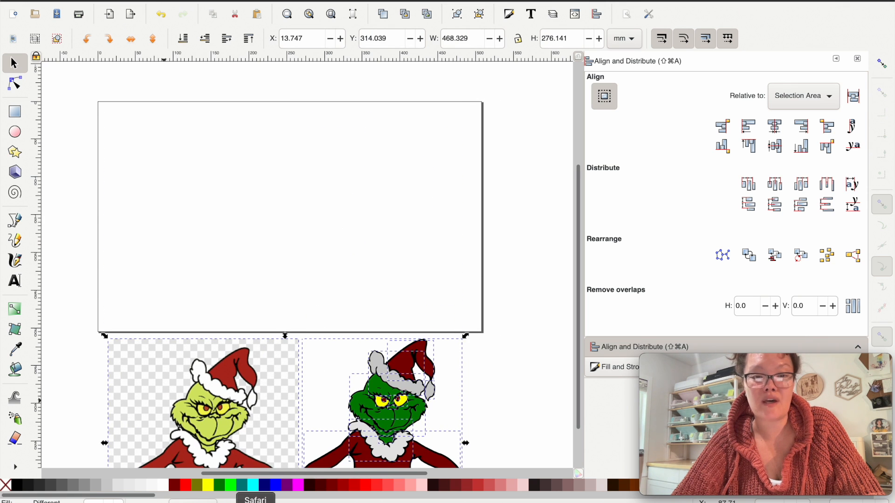
# Step: Switch to Safari and run a Google image search for "grinch png"
pyautogui.click(256, 502)
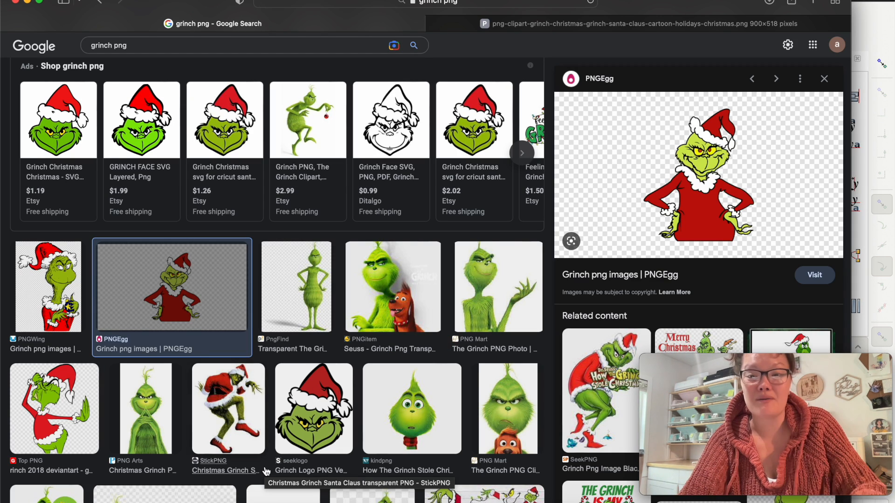
pyautogui.scroll(3, 223, 66)
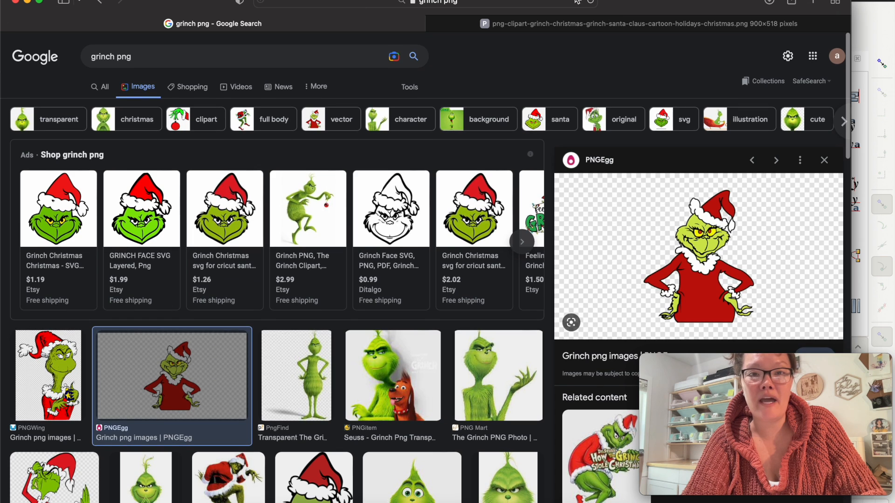
pyautogui.click(438, 5)
pyautogui.click(438, 4)
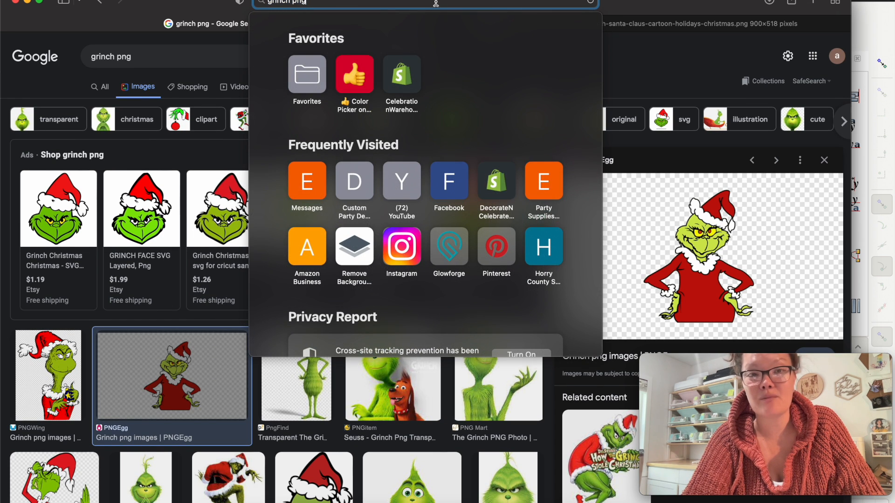
pyautogui.press('Return')
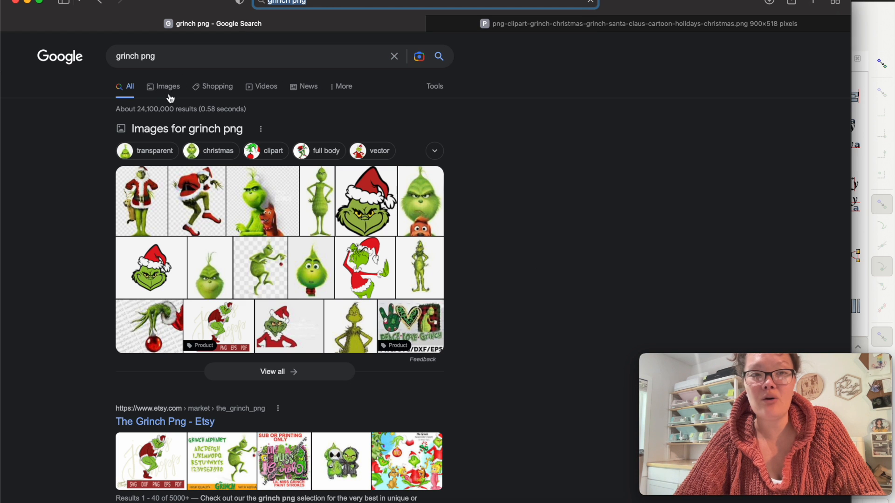
pyautogui.click(163, 88)
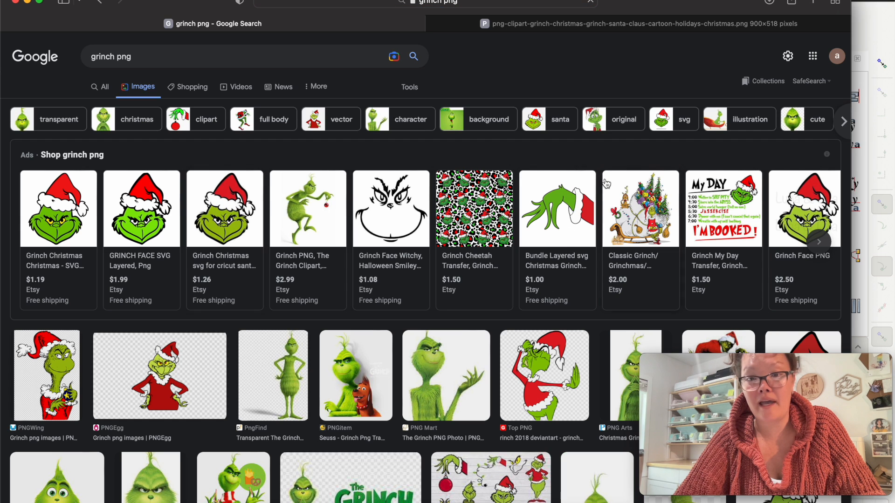
# Step: Open the PNGEgg picture of the Grinch with hands on hips in its own browser tab and view it
pyautogui.moveTo(605, 183)
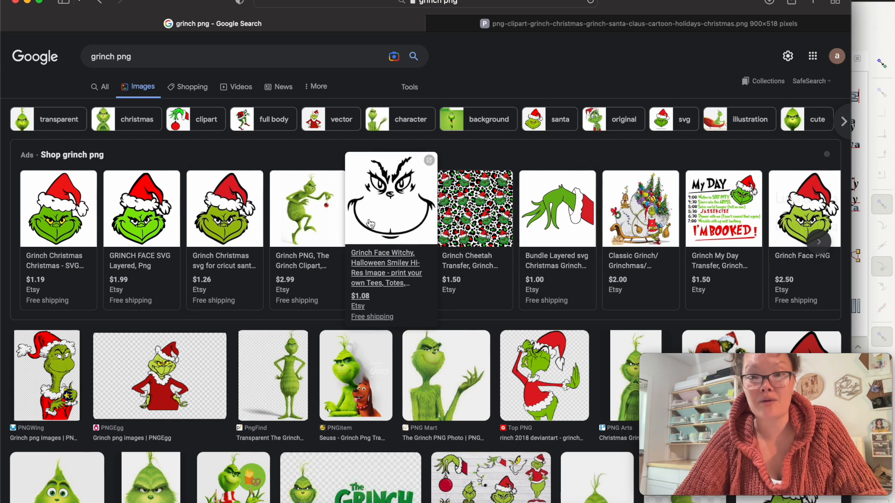
pyautogui.scroll(-3, 370, 224)
pyautogui.scroll(-2, 370, 224)
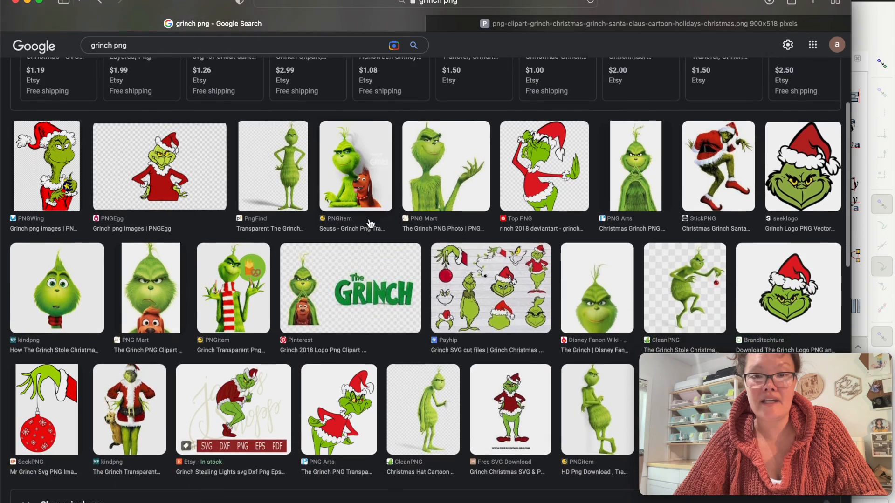
pyautogui.scroll(-1, 372, 308)
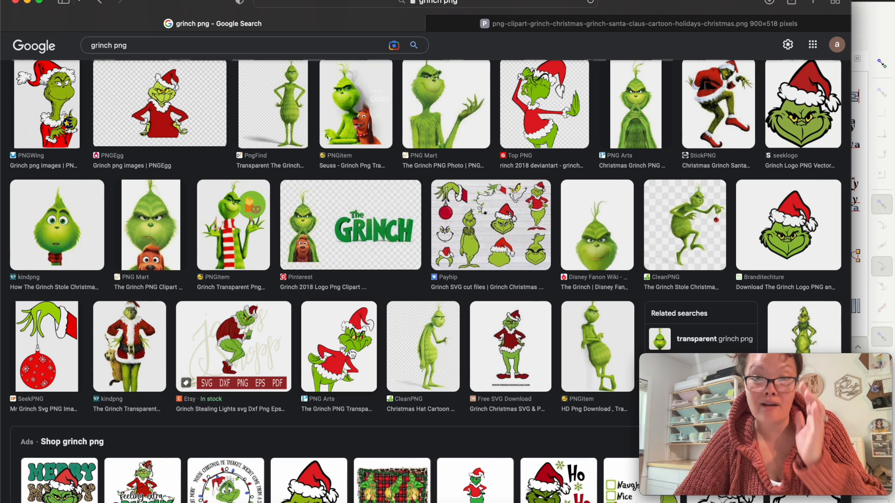
pyautogui.click(176, 104)
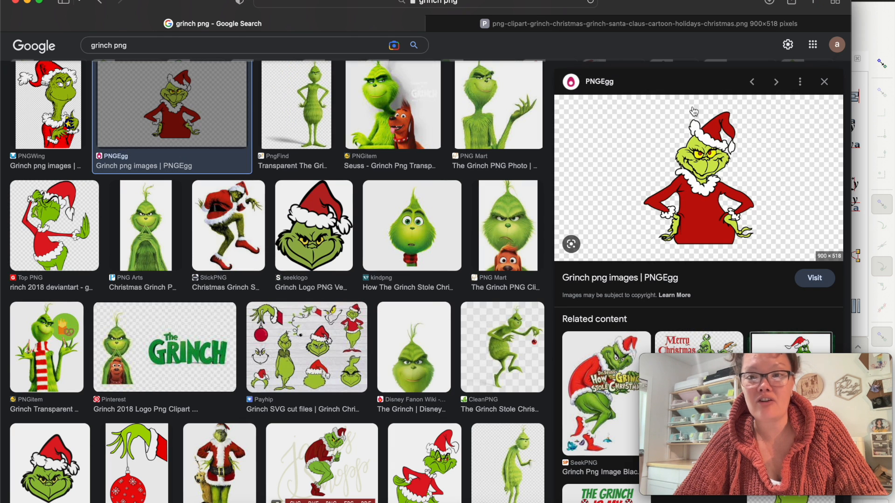
pyautogui.rightClick(701, 208)
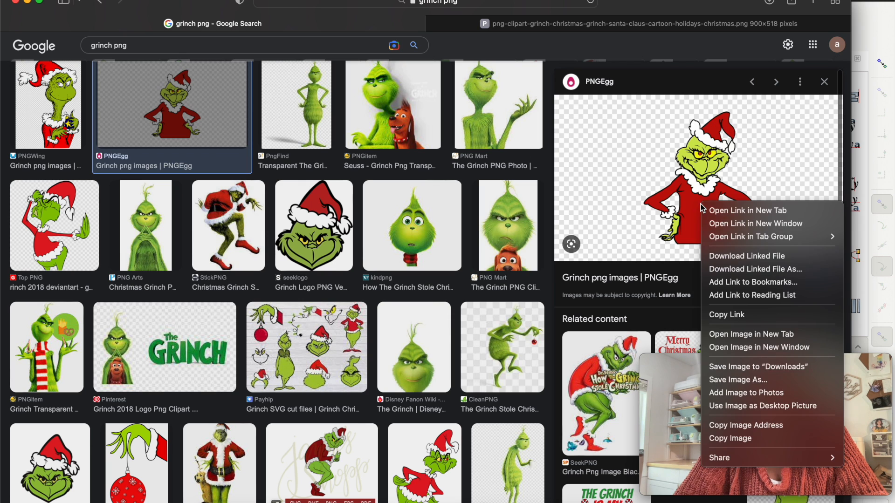
pyautogui.click(709, 336)
pyautogui.click(387, 23)
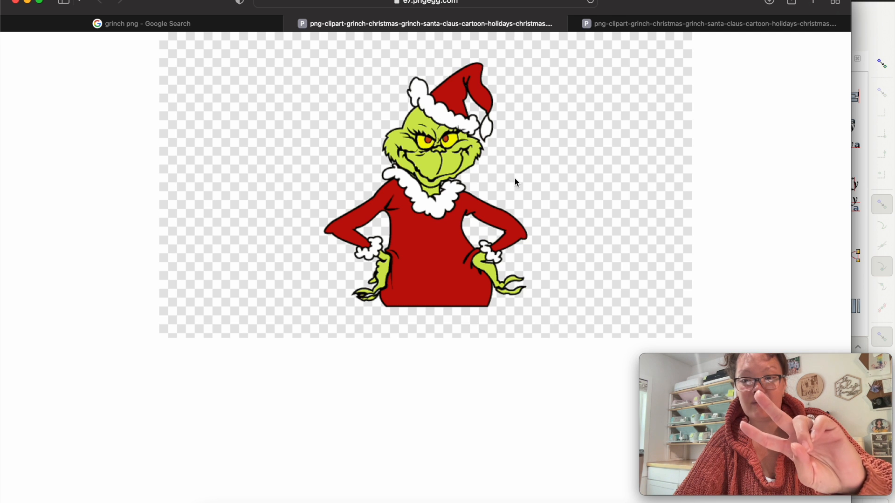
# Step: Enlarge the Grinch picture and take a screenshot of just the figure, about 685 by 757 pixels
pyautogui.scroll(5, 515, 178)
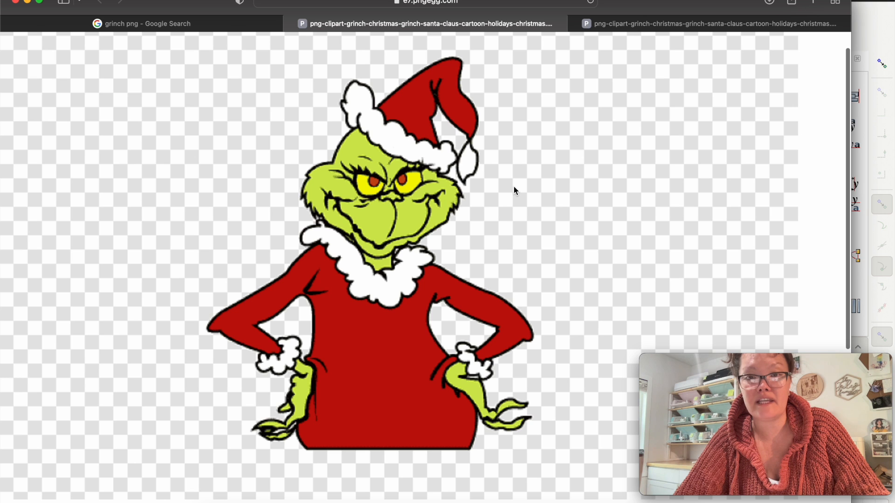
pyautogui.scroll(3, 515, 189)
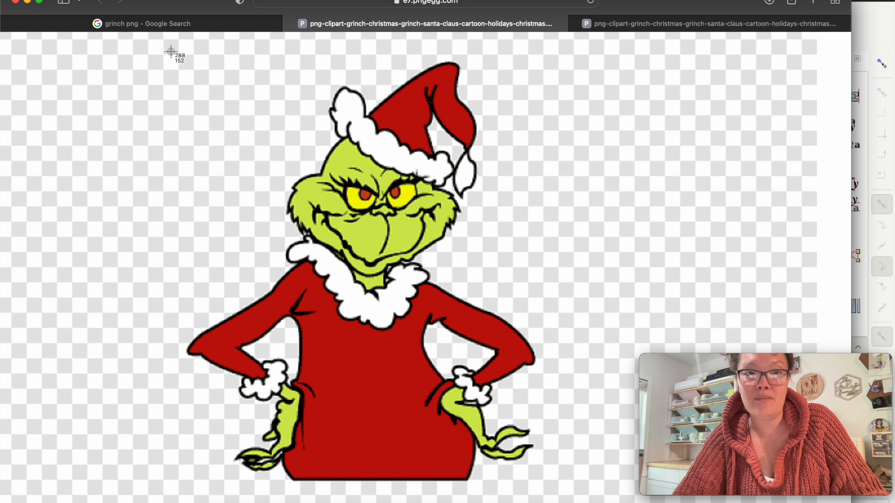
pyautogui.moveTo(156, 46); pyautogui.dragTo(560, 493)
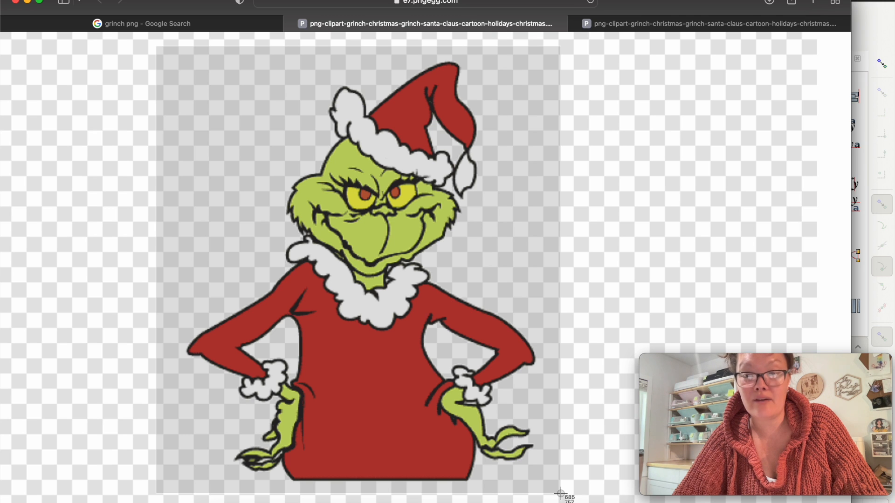
pyautogui.moveTo(561, 493); pyautogui.dragTo(560, 493)
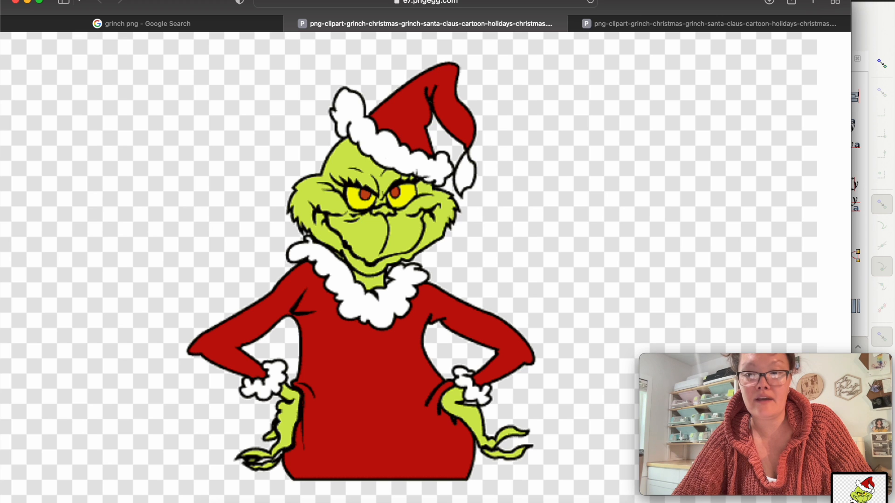
# Step: Switch to Inkscape, import the Grinch screenshot as an embedded image, and place it on the page near its upper-left corner
pyautogui.click(873, 4)
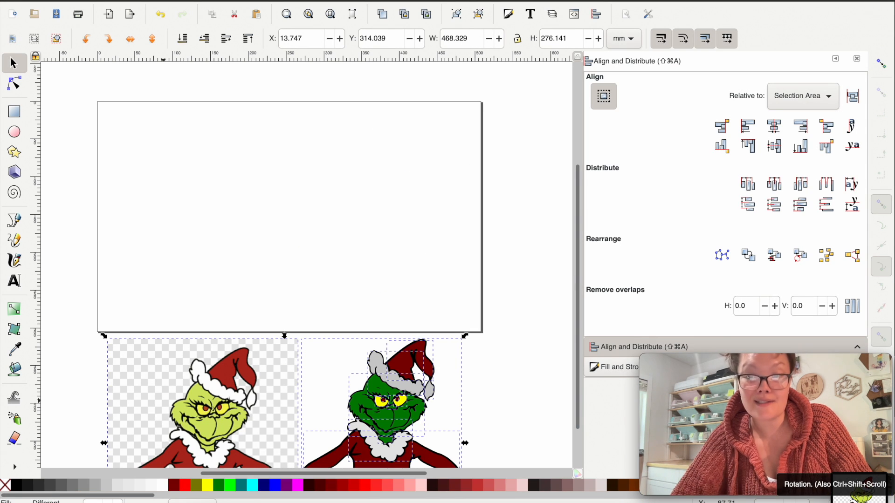
pyautogui.moveTo(860, 494); pyautogui.dragTo(158, 138)
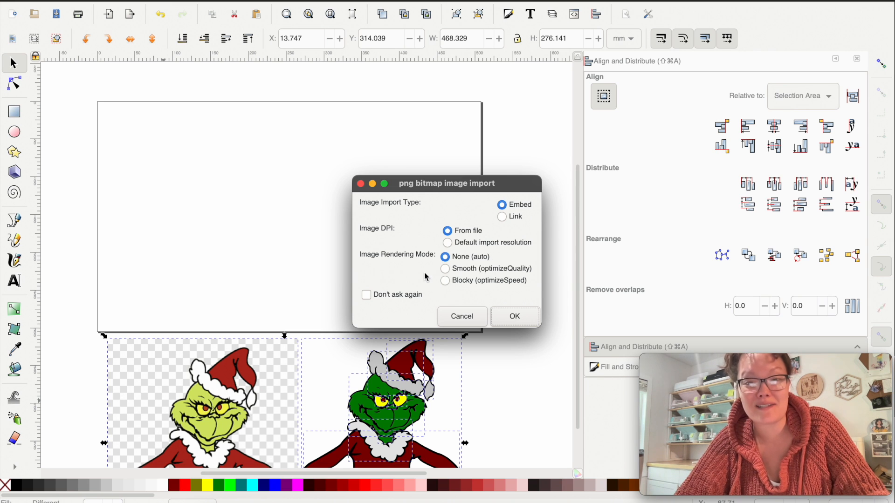
pyautogui.click(524, 317)
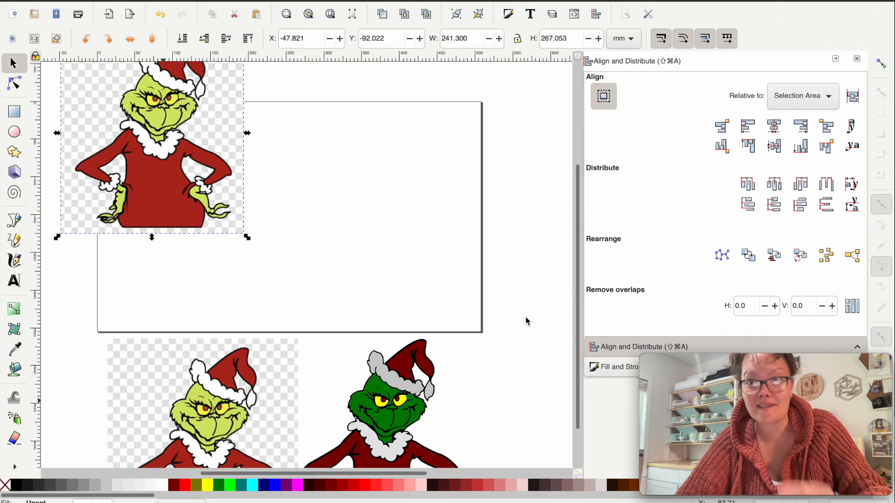
pyautogui.moveTo(159, 172); pyautogui.dragTo(198, 251)
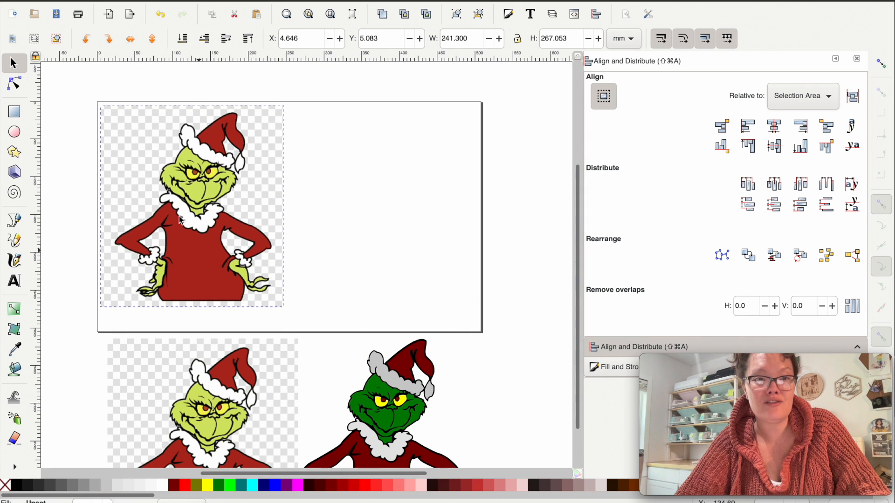
# Step: Open Trace Bitmap for the imported Grinch screenshot
pyautogui.scroll(4, 156, 189)
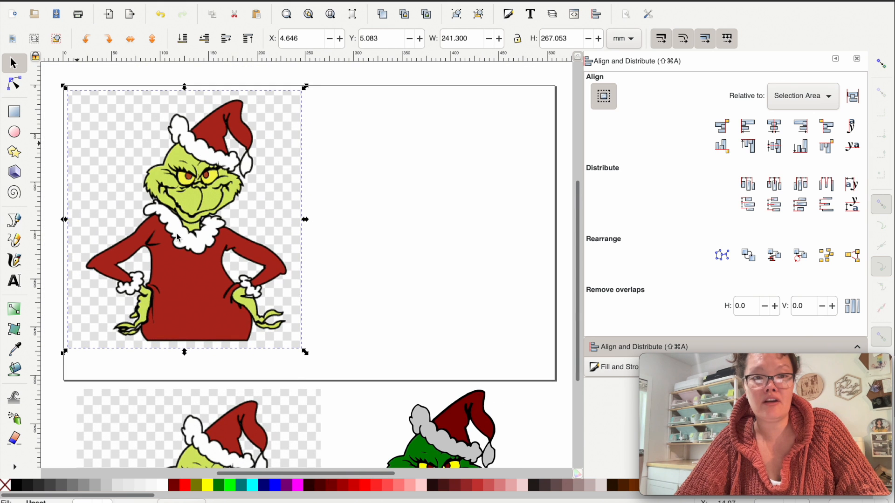
pyautogui.rightClick(177, 237)
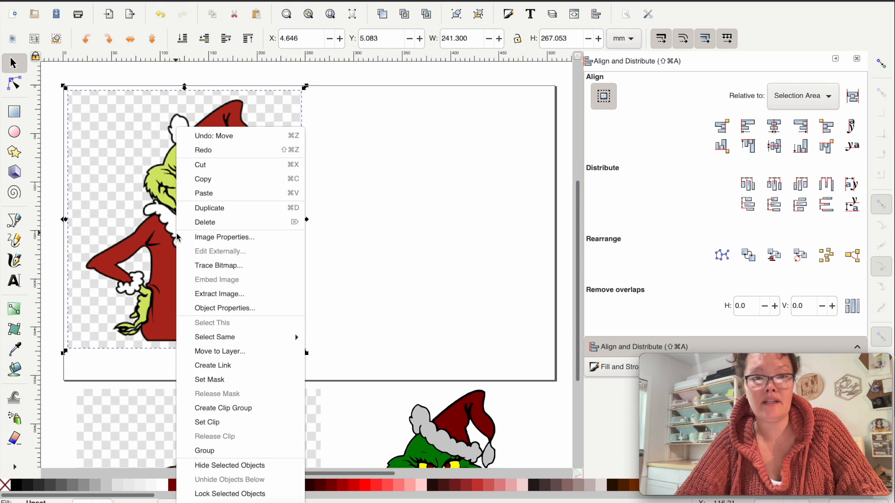
pyautogui.click(188, 266)
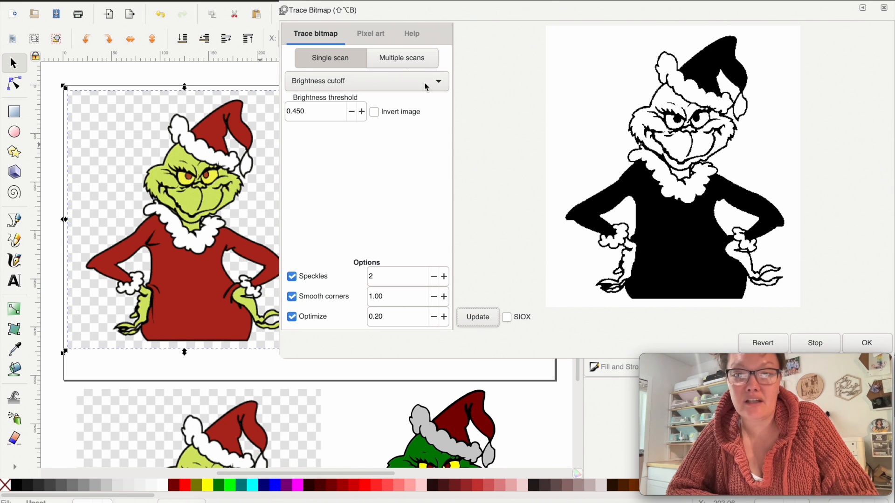
# Step: Raise the brightness cutoff threshold to 0.540 and update the single-scan trace preview
pyautogui.click(362, 112)
pyautogui.click(362, 112)
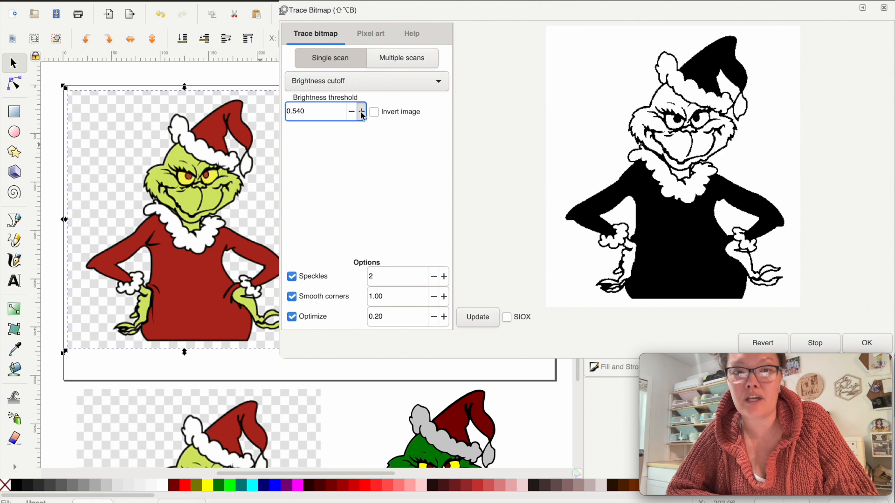
pyautogui.click(477, 319)
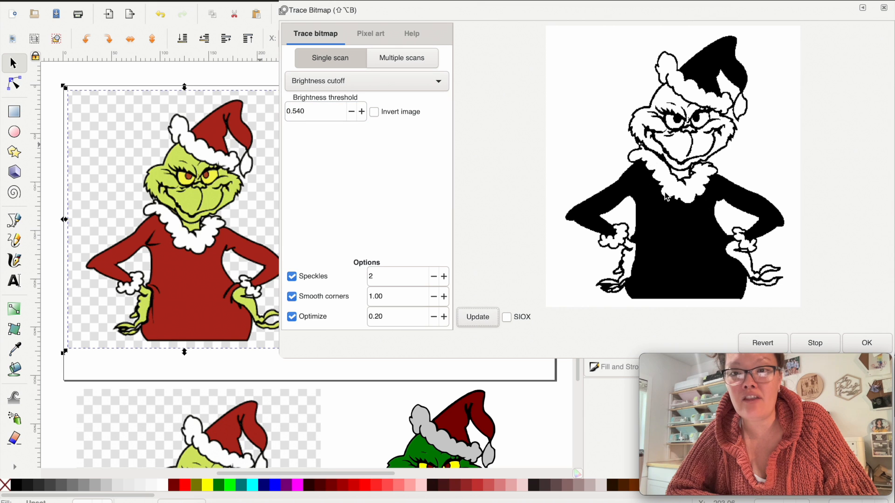
# Step: Lower the brightness threshold to 0.460 and update the trace preview
pyautogui.click(352, 114)
pyautogui.click(351, 113)
pyautogui.click(350, 112)
pyautogui.click(485, 319)
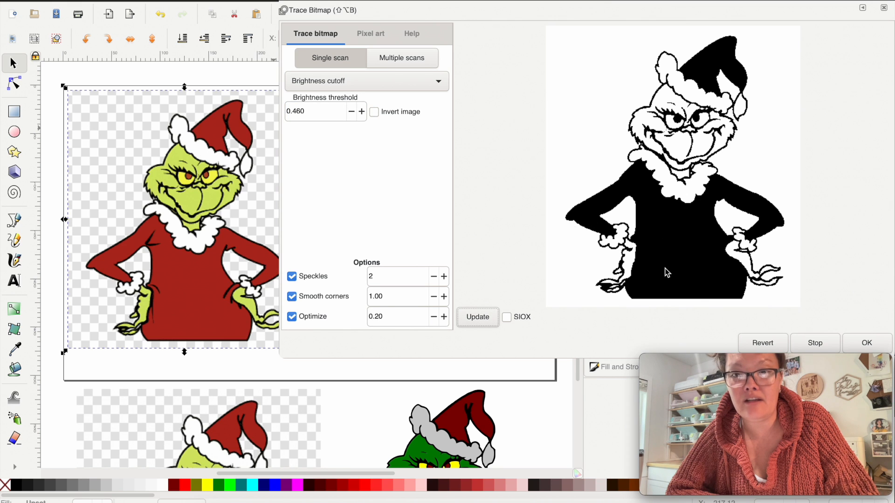
# Step: Reduce the brightness threshold to 0.400 and refresh the trace preview
pyautogui.click(351, 111)
pyautogui.click(352, 111)
pyautogui.click(352, 112)
pyautogui.click(351, 111)
pyautogui.click(351, 111)
pyautogui.click(351, 111)
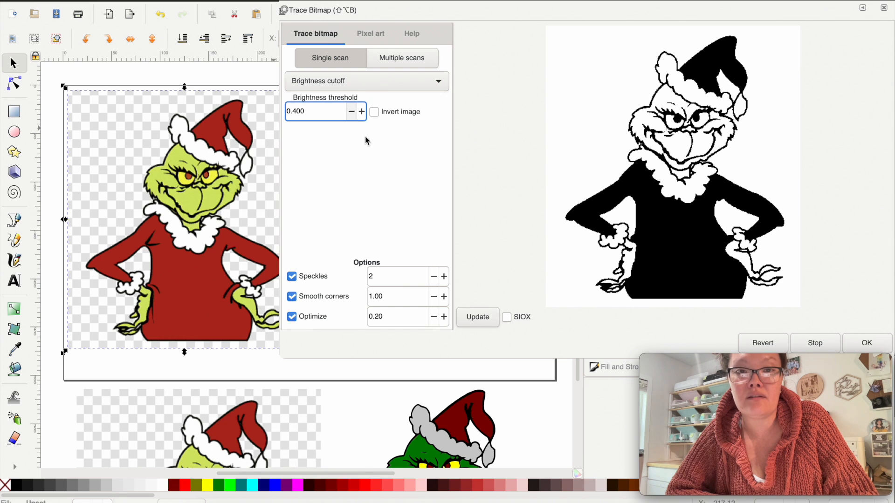
pyautogui.click(485, 317)
# Step: Set the brightness threshold to 0.360 and update the trace preview
pyautogui.click(351, 111)
pyautogui.click(351, 111)
pyautogui.click(351, 111)
pyautogui.click(351, 111)
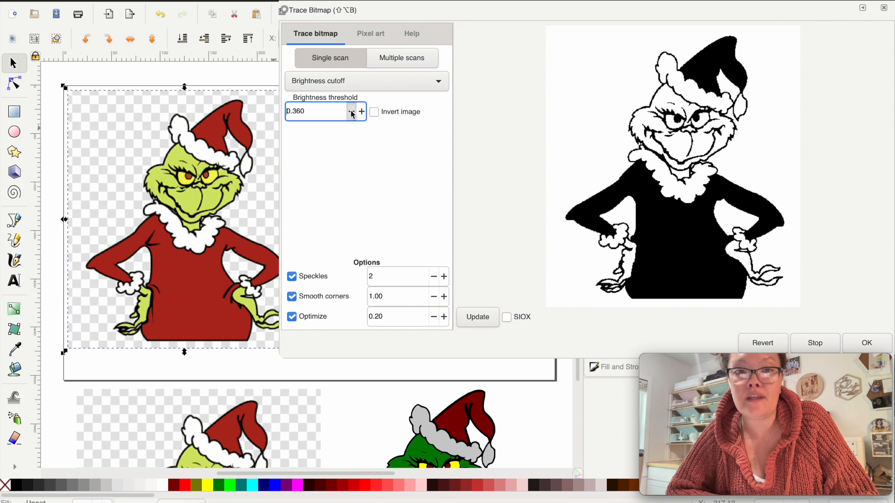
pyautogui.click(476, 321)
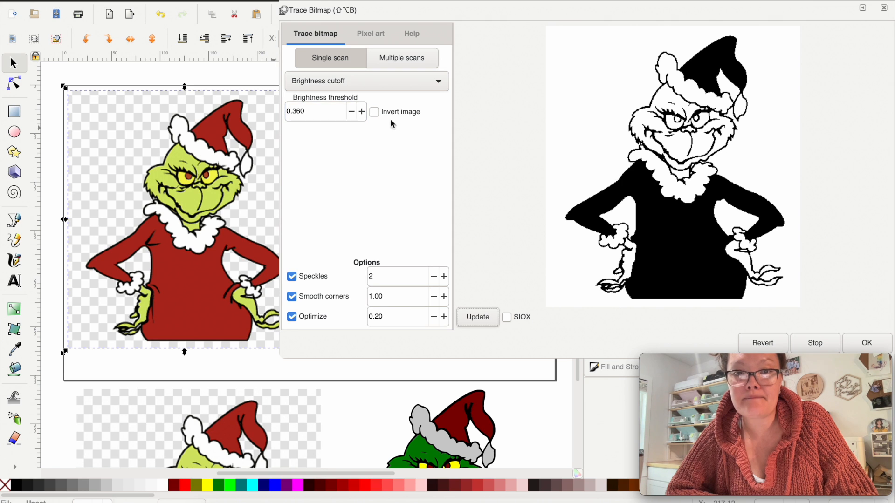
# Step: Lower the brightness threshold in stages to 0.310, refreshing the single-scan trace preview
pyautogui.click(351, 111)
pyautogui.click(352, 111)
pyautogui.click(351, 111)
pyautogui.click(473, 320)
pyautogui.click(351, 112)
pyautogui.click(351, 111)
pyautogui.click(478, 320)
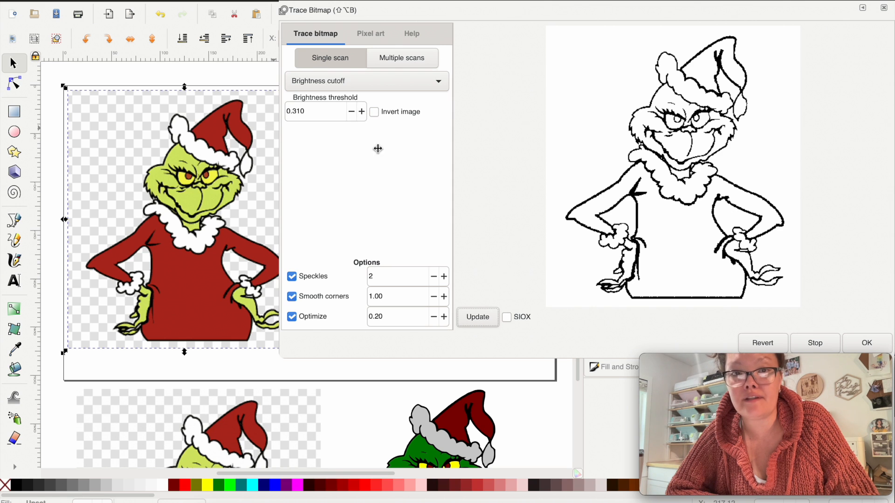
# Step: Try a brightness threshold of 0.320 in the preview, and return it to 0.310
pyautogui.click(361, 112)
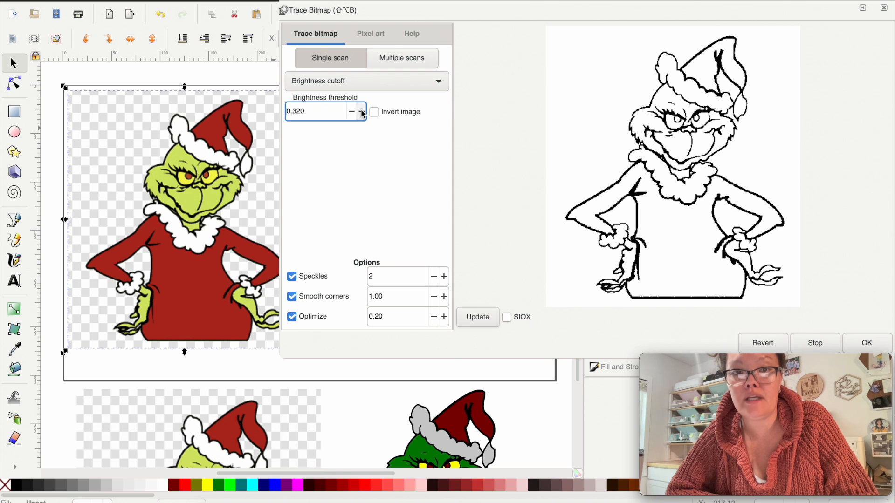
pyautogui.click(485, 316)
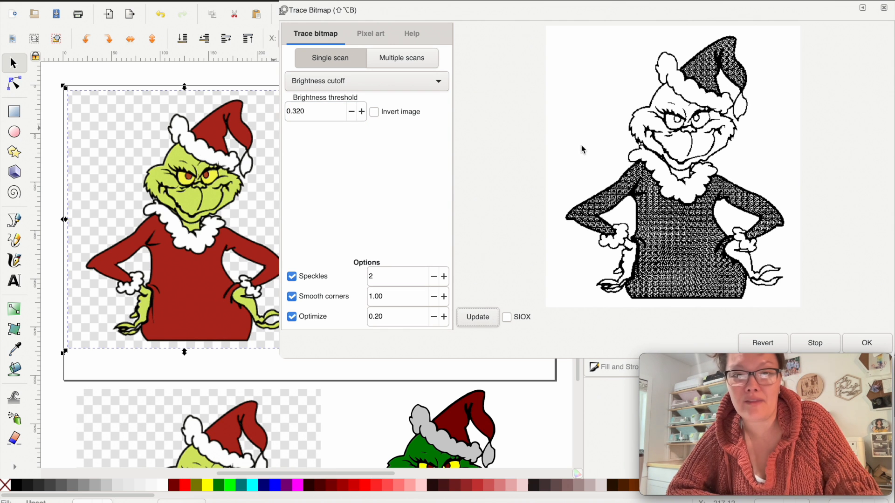
pyautogui.click(352, 112)
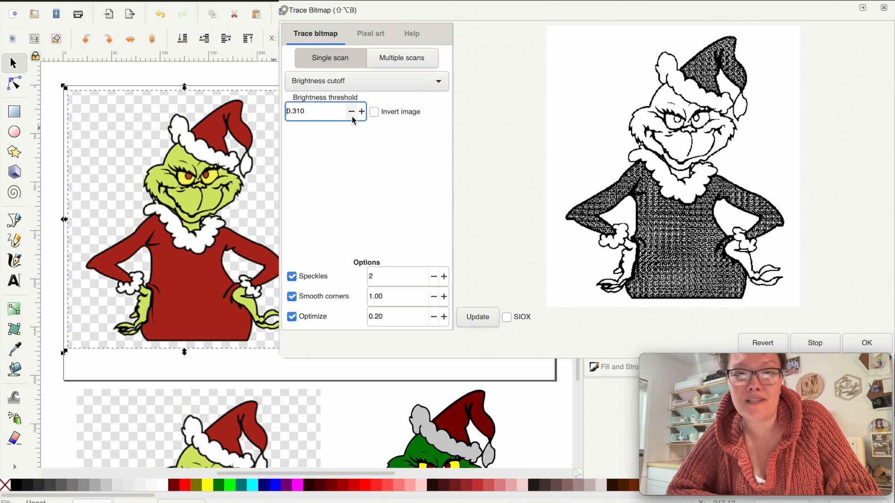
pyautogui.click(484, 325)
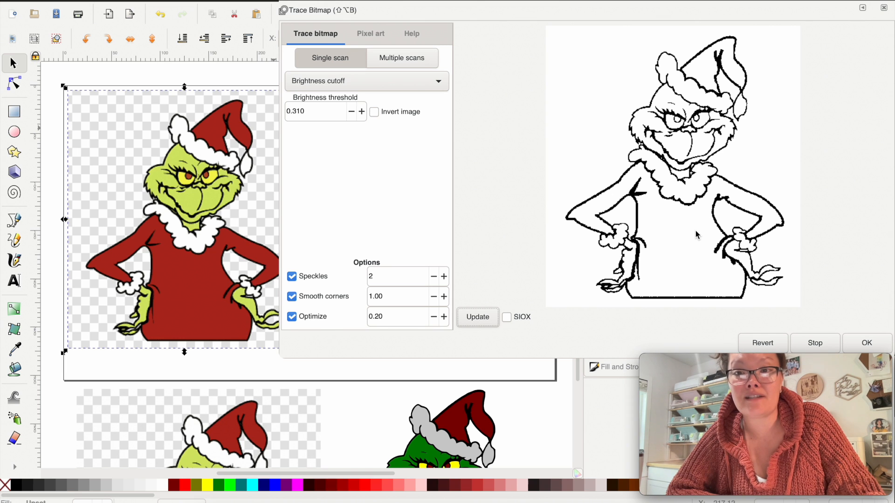
# Step: Apply the single-scan trace and place the traced outline to the right of the original Grinch picture
pyautogui.click(865, 343)
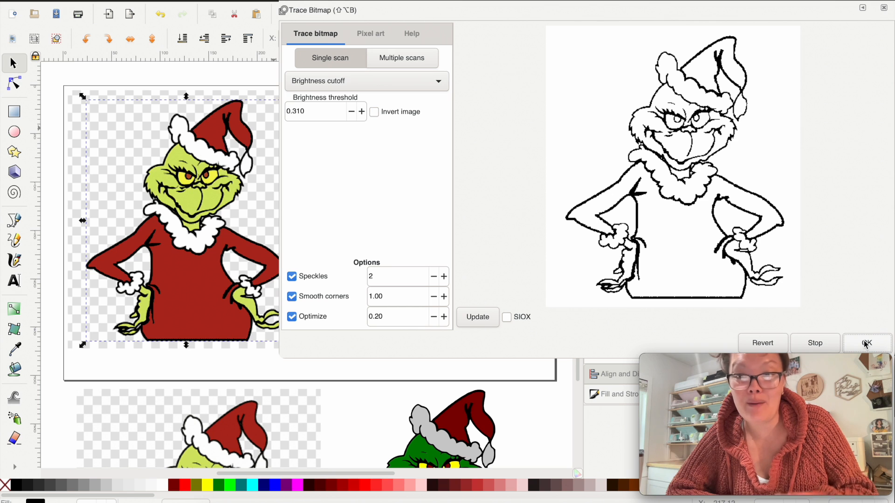
pyautogui.click(884, 10)
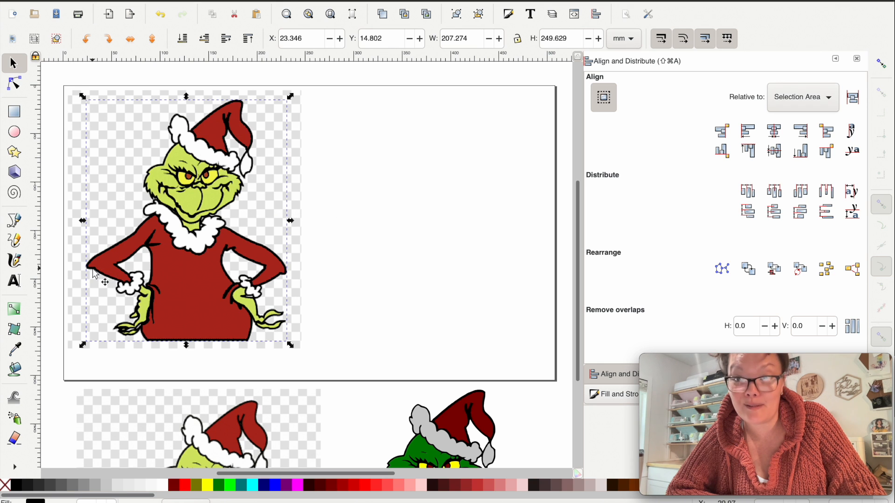
pyautogui.moveTo(93, 272); pyautogui.dragTo(256, 266)
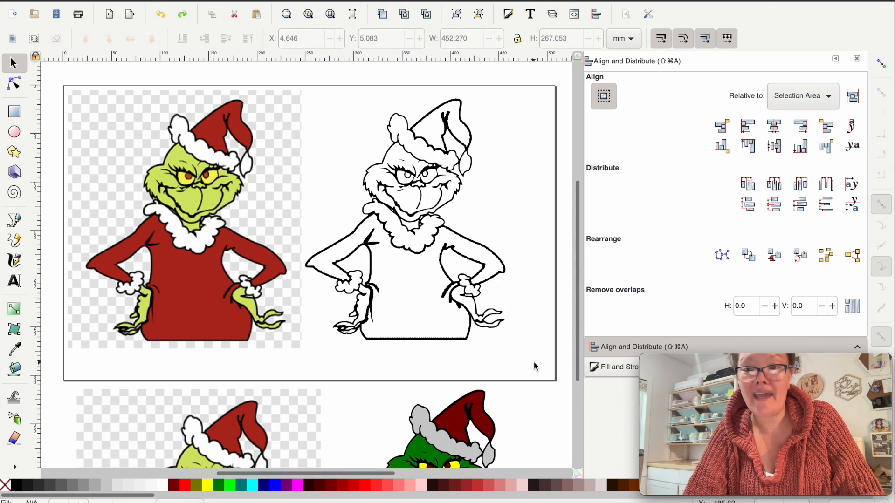
# Step: Select the picture and its traced outline together and scale them down proportionally to about 267 mm wide by 158 mm high
pyautogui.moveTo(534, 363); pyautogui.dragTo(50, 79)
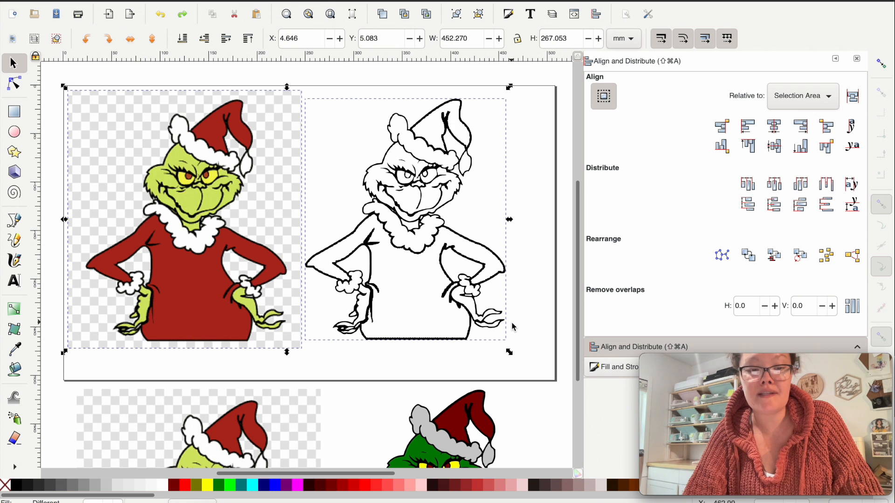
pyautogui.moveTo(510, 354); pyautogui.dragTo(395, 247)
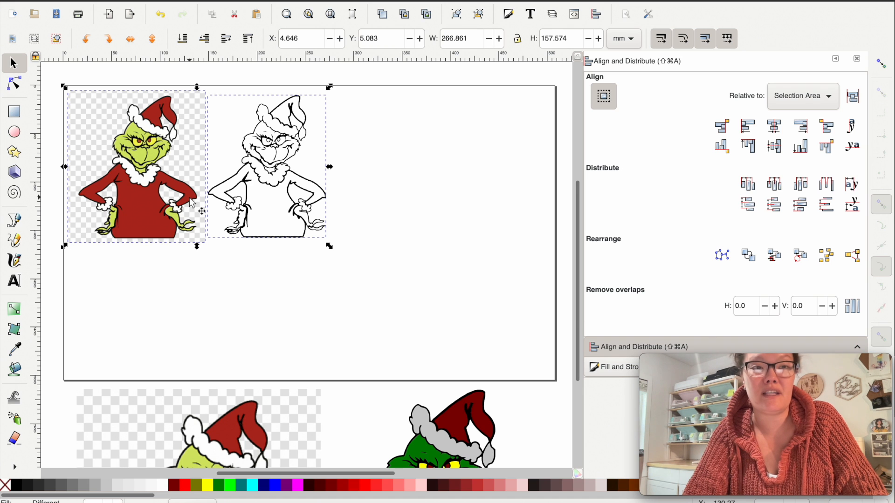
pyautogui.scroll(2, 192, 202)
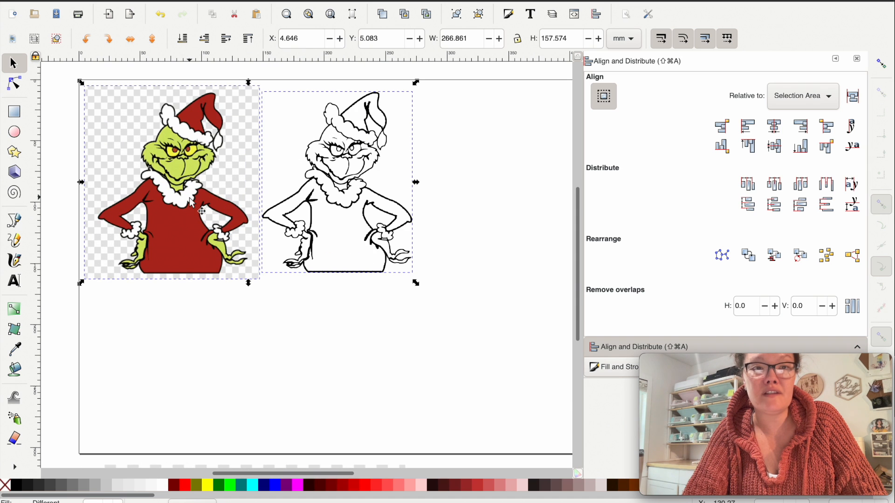
pyautogui.scroll(1, 192, 201)
pyautogui.click(244, 341)
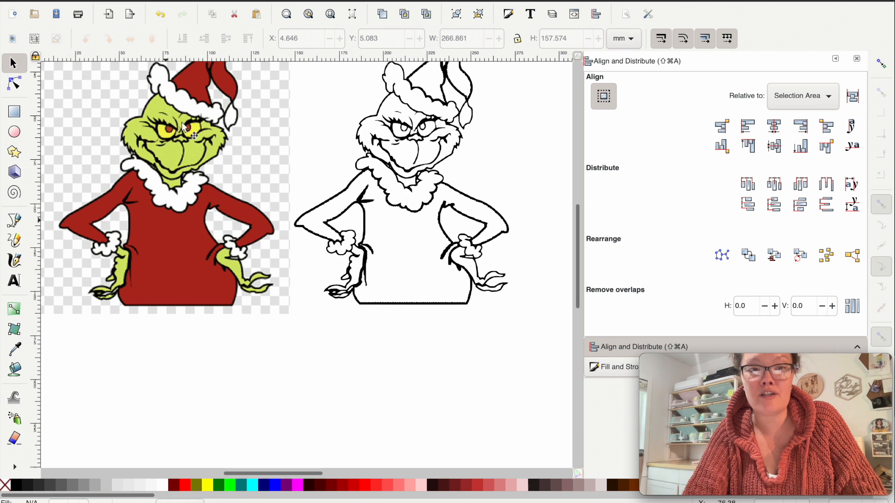
# Step: Duplicate the traced outline and place the copy below the original Grinch picture
pyautogui.scroll(3, 208, 165)
pyautogui.hscroll(-2, 208, 166)
pyautogui.hscroll(1, 208, 166)
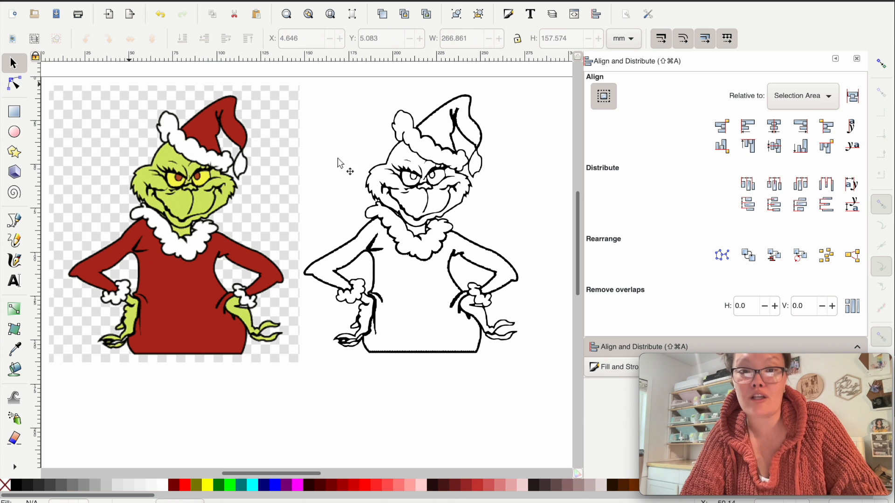
pyautogui.click(379, 205)
pyautogui.scroll(-1, 379, 205)
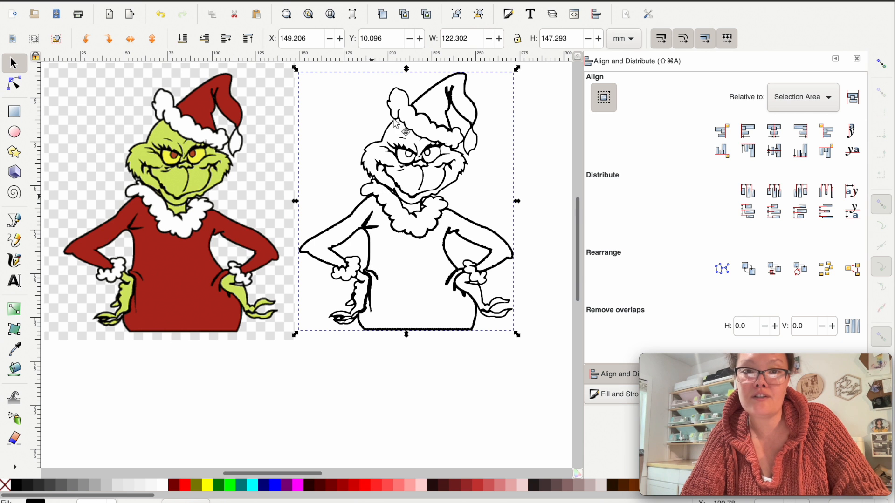
pyautogui.moveTo(394, 119); pyautogui.dragTo(430, 196)
pyautogui.moveTo(368, 243); pyautogui.dragTo(107, 454)
pyautogui.moveTo(163, 403); pyautogui.dragTo(156, 400)
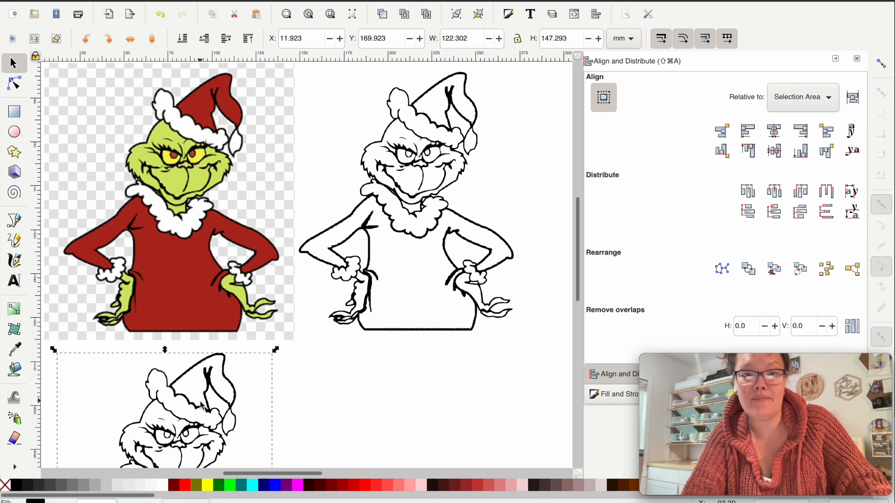
# Step: Break apart the traced outline beside the picture into separate pieces
pyautogui.click(384, 328)
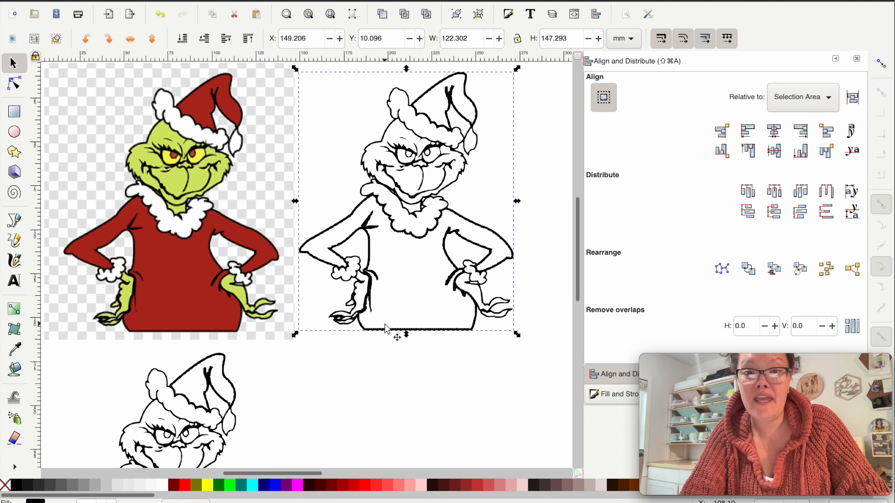
pyautogui.scroll(3, 391, 334)
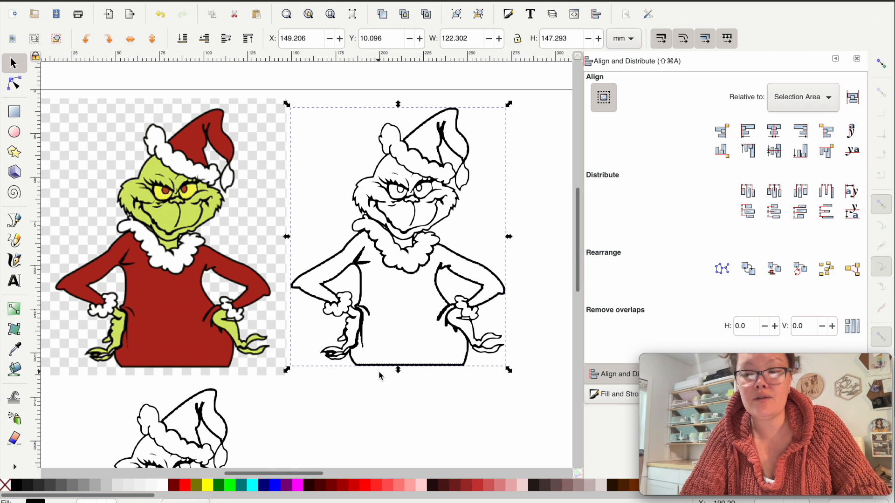
pyautogui.press('super+shift+k')
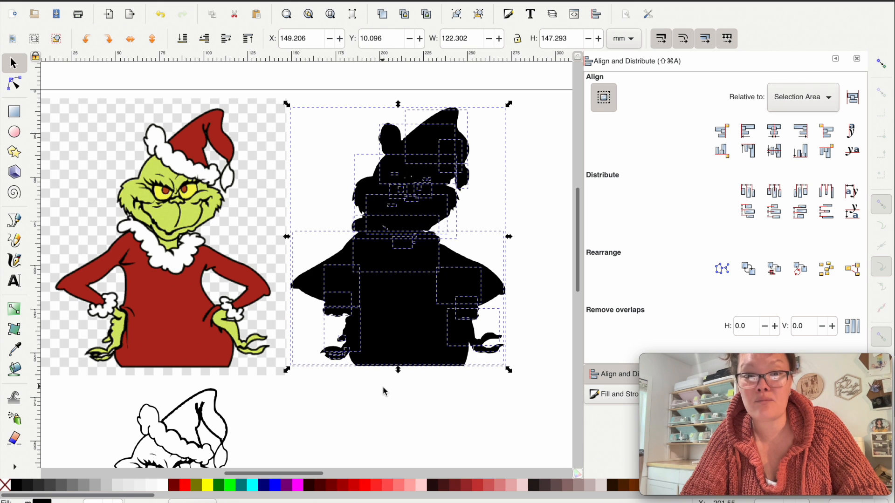
pyautogui.click(383, 390)
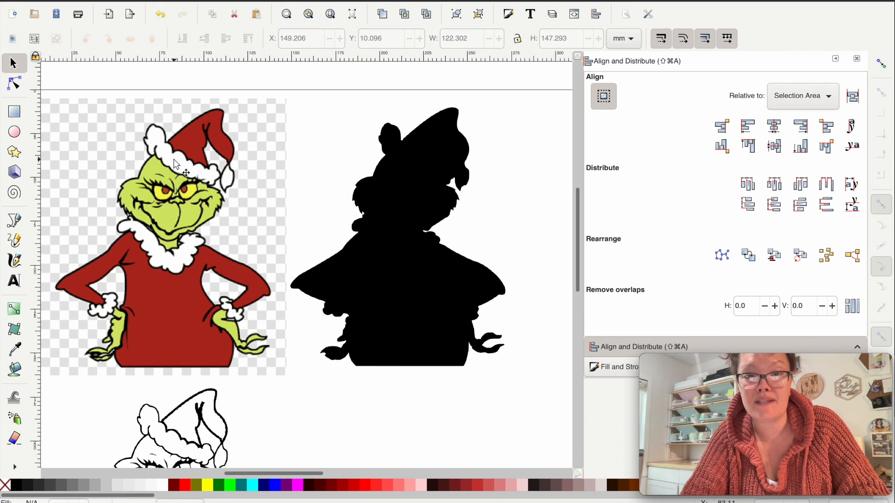
# Step: Send the full Grinch silhouette to the back of the stack and fill it with light gray
pyautogui.click(323, 282)
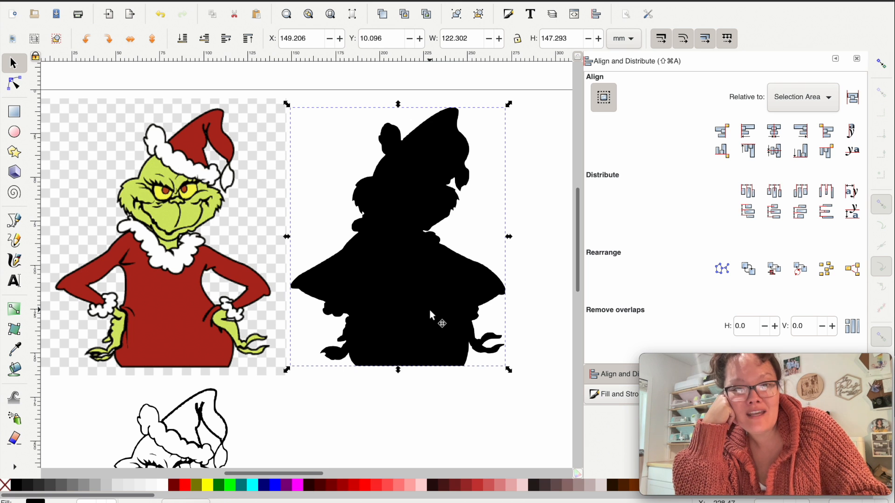
pyautogui.click(182, 38)
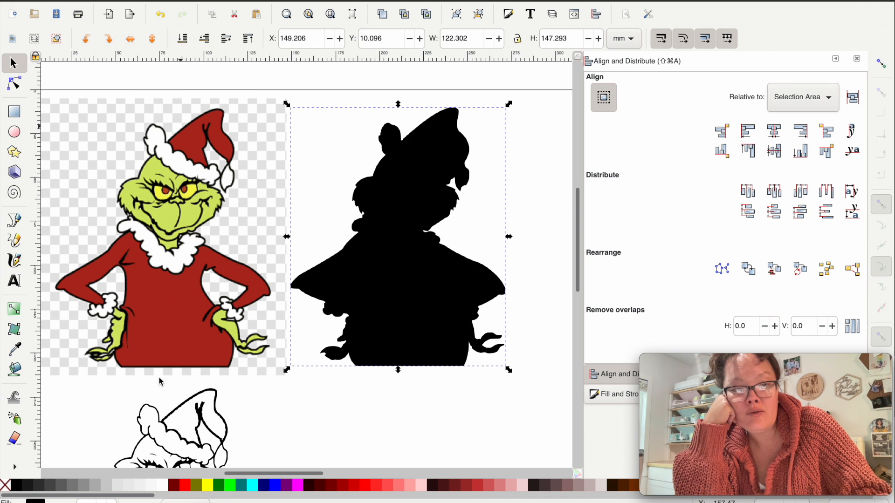
pyautogui.click(84, 491)
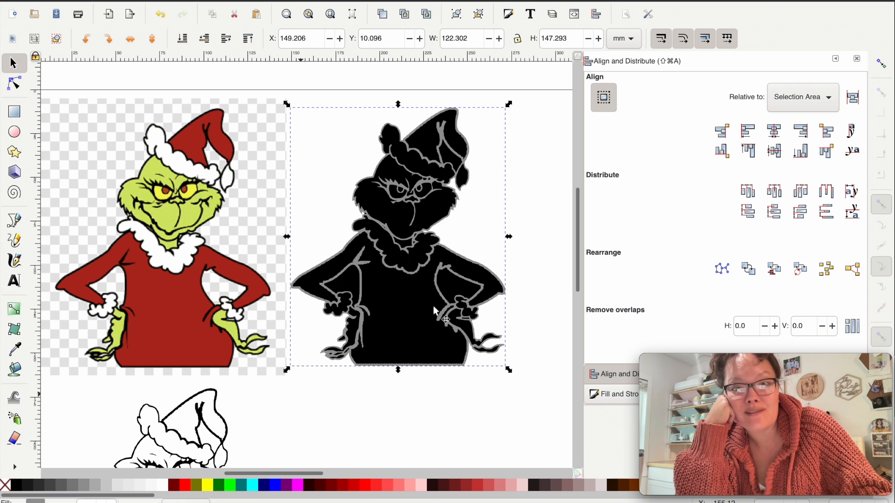
pyautogui.click(96, 490)
pyautogui.click(385, 407)
# Step: Fill the suit piece, including both sleeves, with dark red, keeping it in its original position
pyautogui.scroll(2, 385, 404)
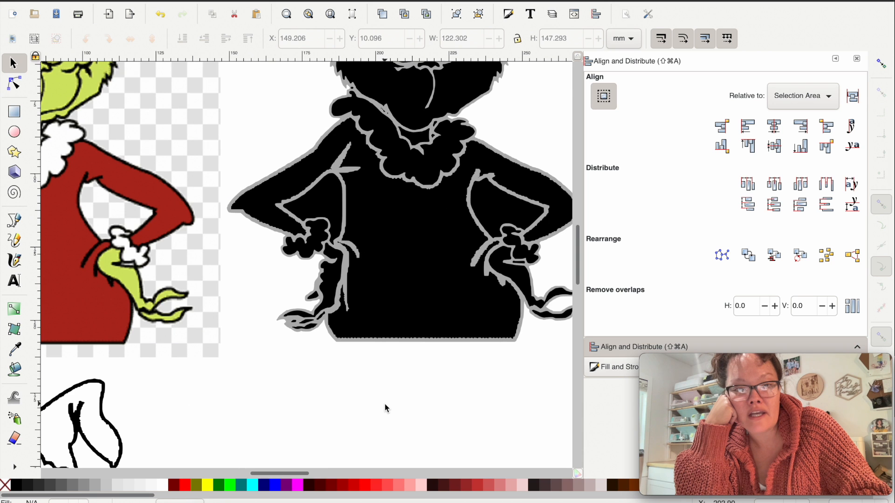
pyautogui.scroll(-1, 385, 404)
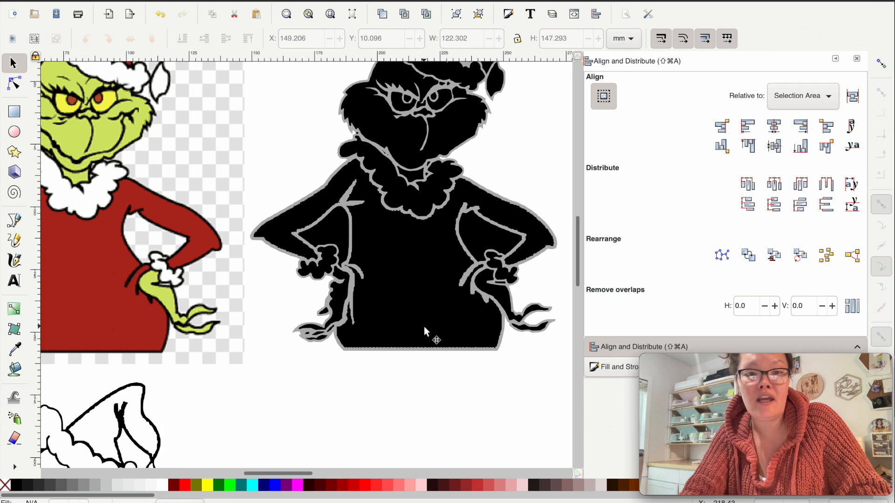
pyautogui.hscroll(-2, 424, 326)
pyautogui.click(430, 272)
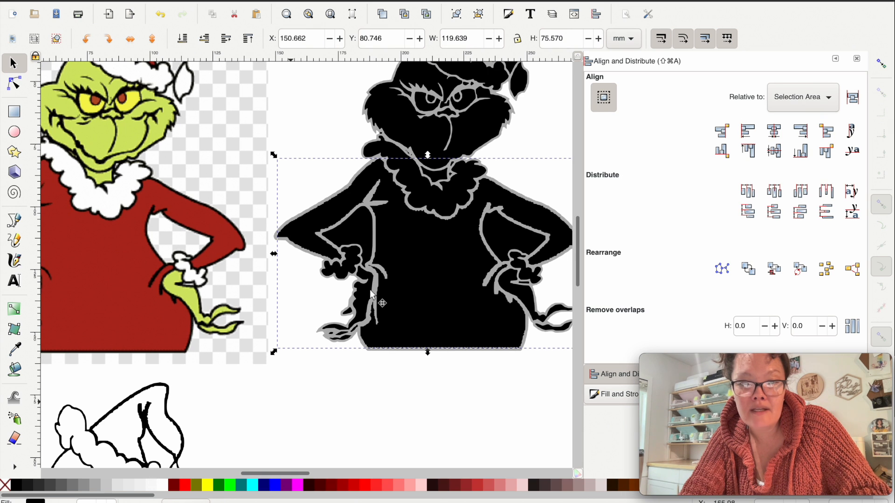
pyautogui.moveTo(438, 258); pyautogui.dragTo(450, 285)
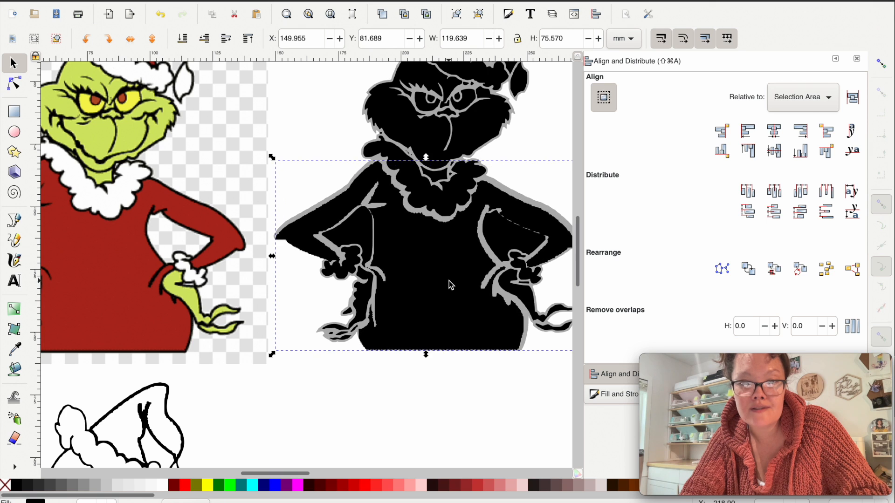
pyautogui.press('super+z')
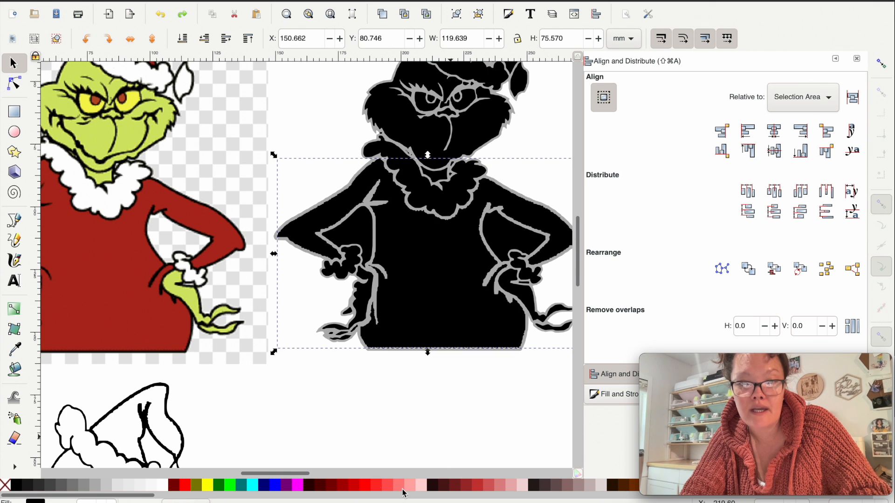
pyautogui.click(346, 487)
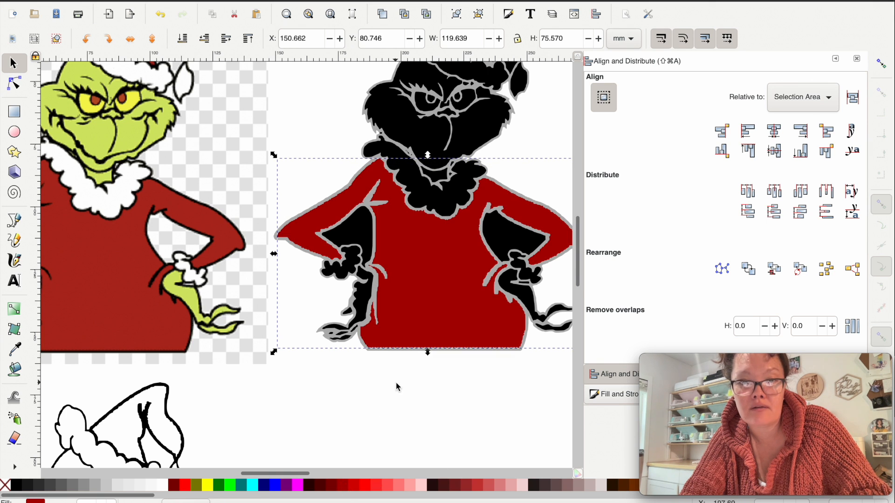
# Step: Fill the fur cuff on the left sleeve and the fur collar with white
pyautogui.click(345, 269)
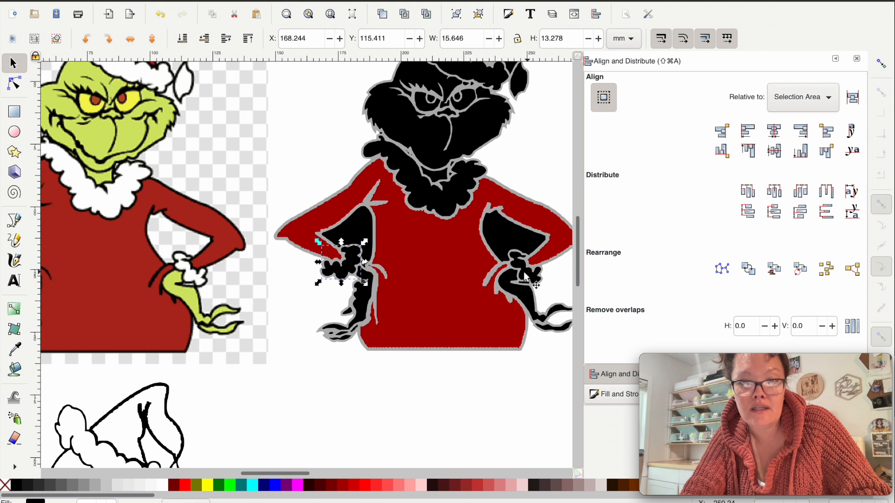
pyautogui.click(165, 488)
pyautogui.click(453, 195)
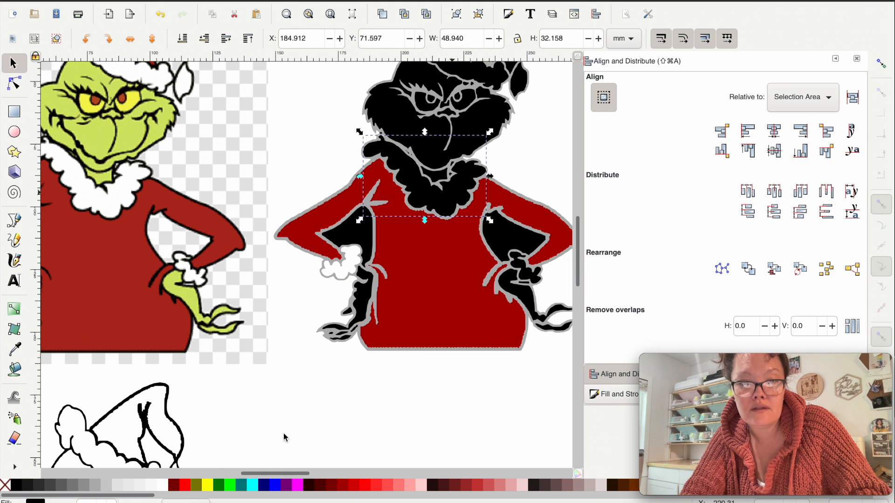
pyautogui.click(138, 488)
# Step: Delete the tiny sliver at the right sleeve's fur cuff and fill that cuff with white
pyautogui.click(523, 281)
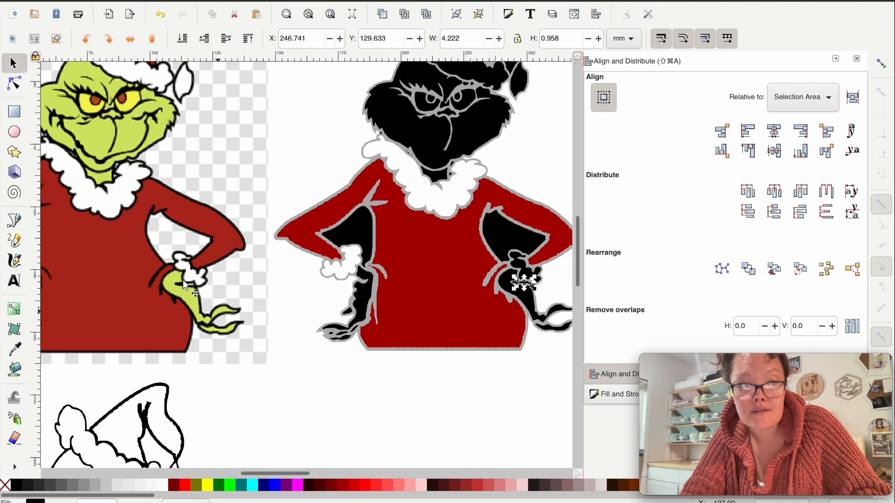
pyautogui.press('Delete')
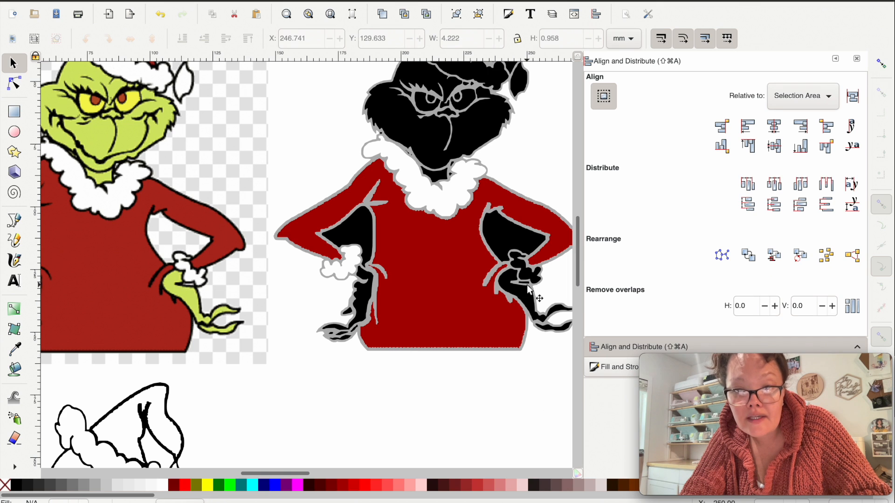
pyautogui.click(520, 266)
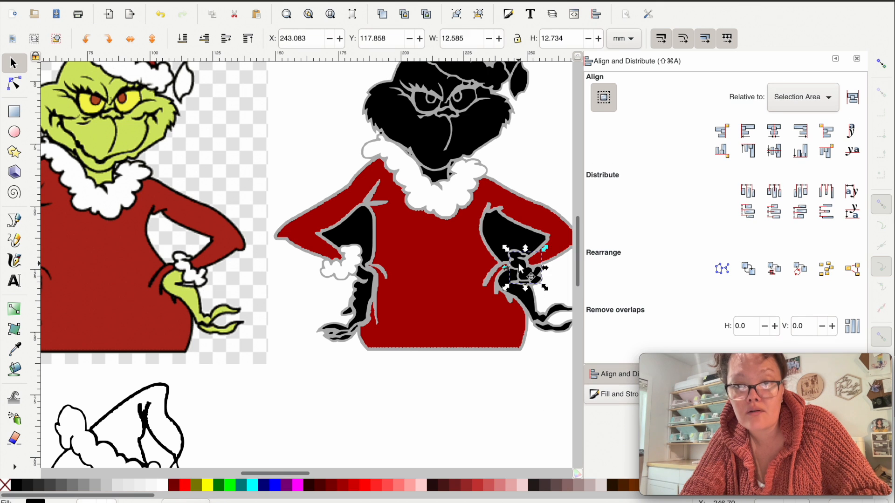
pyautogui.click(166, 488)
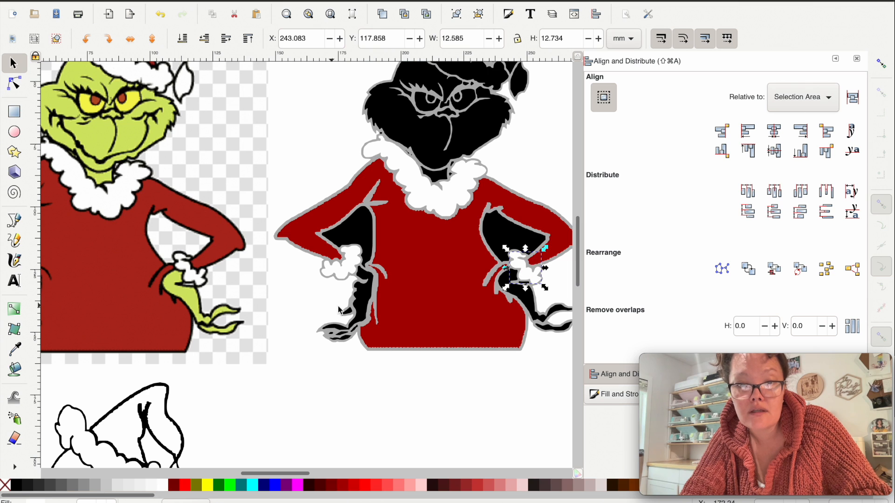
# Step: Fill the left hand and its finger pieces with dark green
pyautogui.click(365, 307)
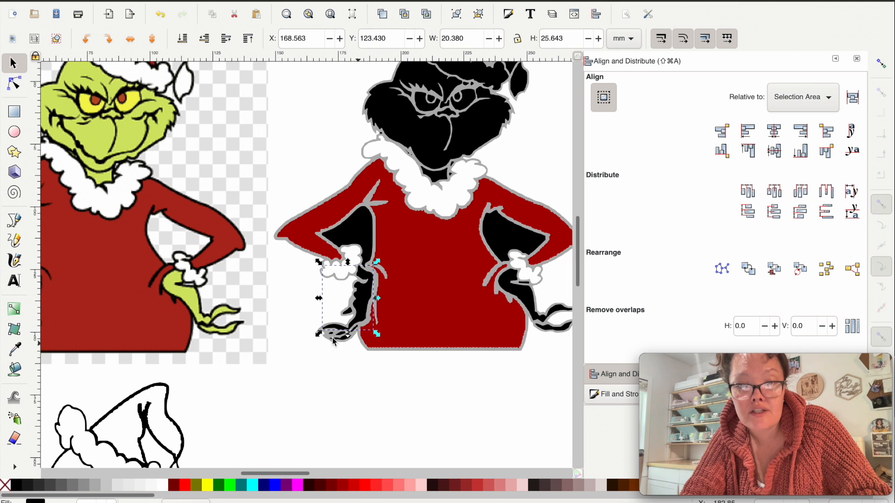
pyautogui.moveTo(402, 396); pyautogui.dragTo(308, 262)
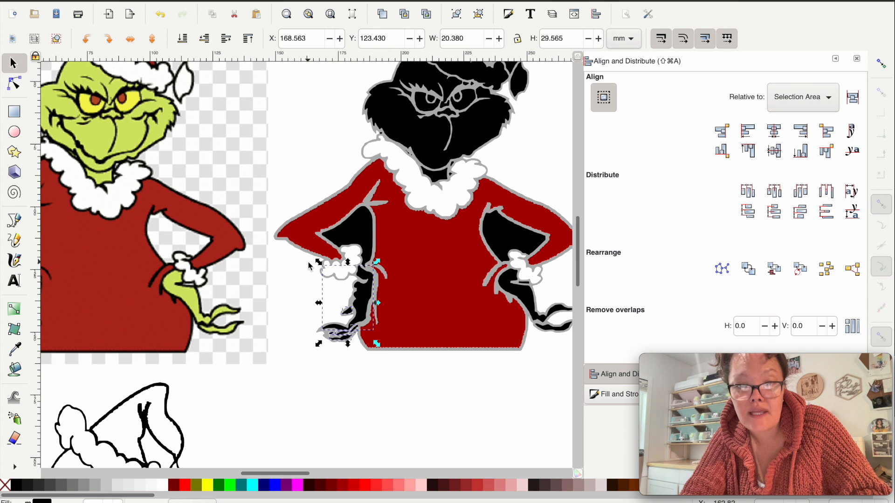
pyautogui.click(229, 485)
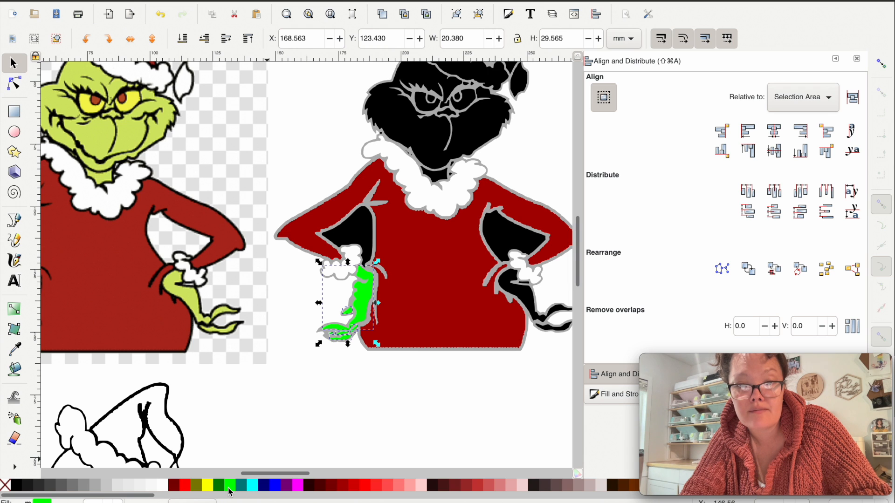
pyautogui.click(219, 486)
pyautogui.click(355, 432)
# Step: Fill all pieces of the right hand with the same dark green
pyautogui.hscroll(3, 512, 380)
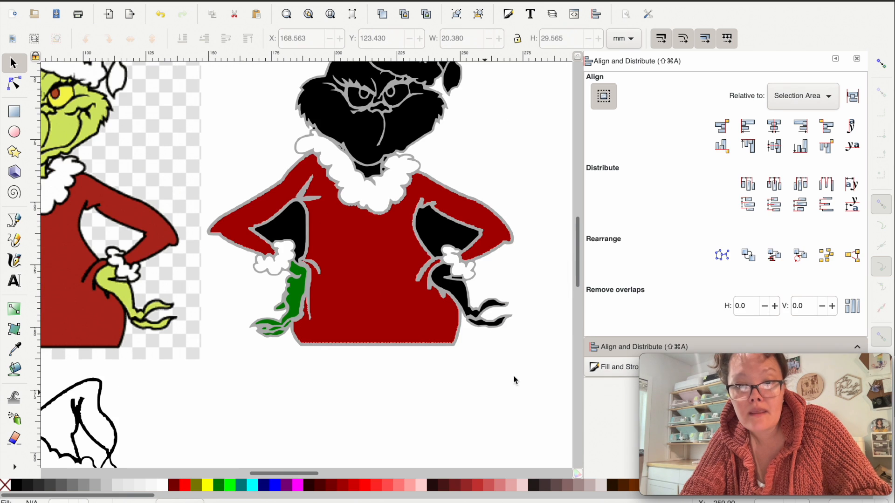
pyautogui.moveTo(468, 322); pyautogui.dragTo(450, 300)
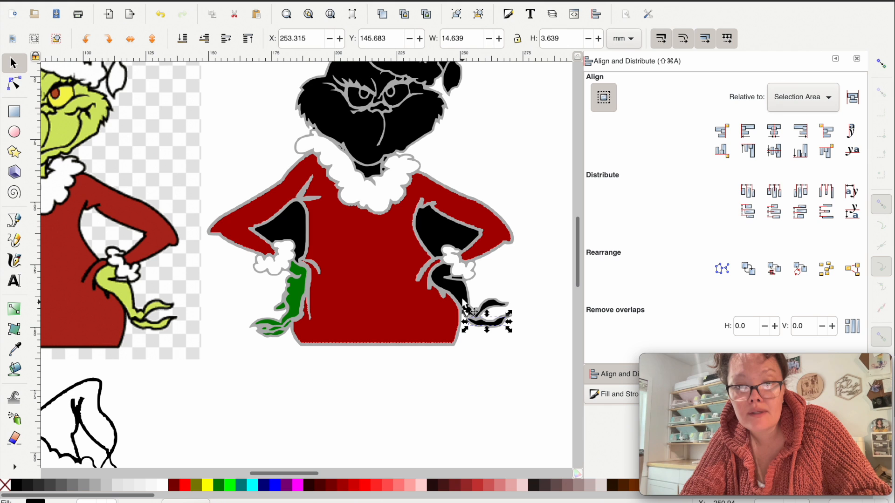
pyautogui.click(219, 487)
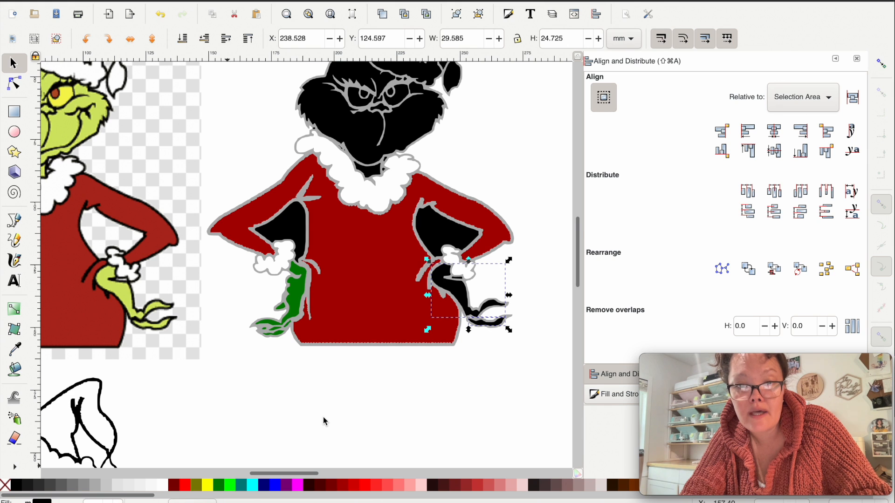
pyautogui.click(323, 421)
# Step: Fill the neck piece above the fur collar and the large face piece with dark green
pyautogui.scroll(4, 326, 414)
pyautogui.click(389, 272)
pyautogui.click(219, 487)
pyautogui.hscroll(-3, 396, 317)
pyautogui.scroll(-1, 396, 317)
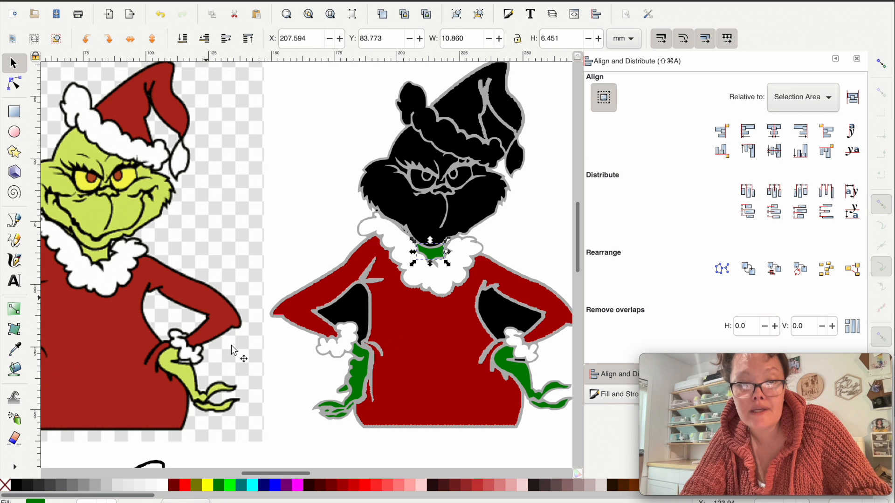
pyautogui.click(398, 218)
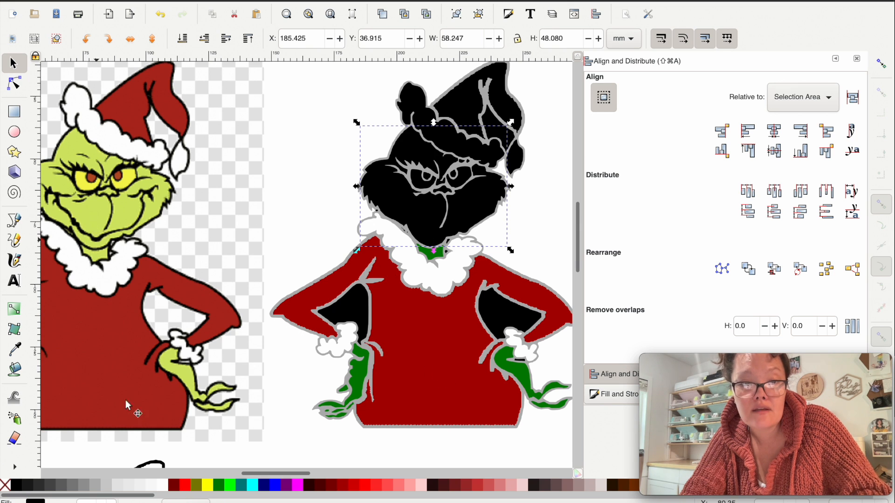
pyautogui.click(219, 486)
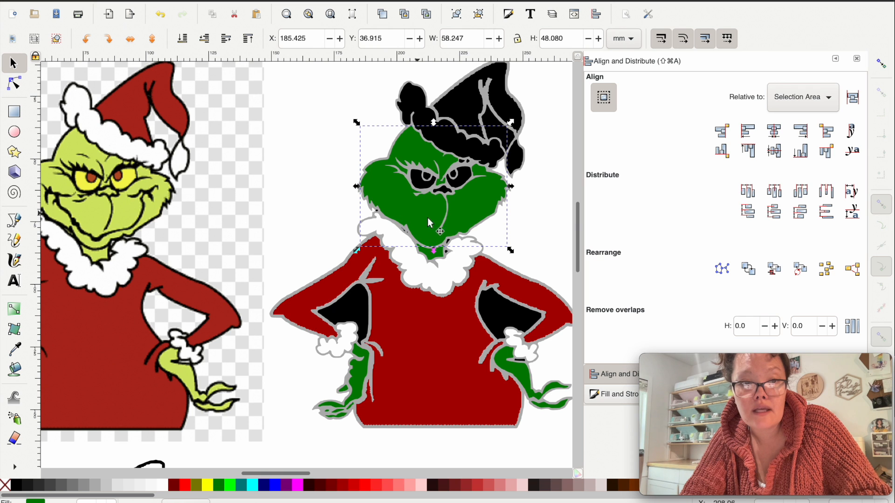
pyautogui.press('Escape')
# Step: Send the green face to the back of the stack, followed by the gray silhouette so it lies beneath the face
pyautogui.click(367, 187)
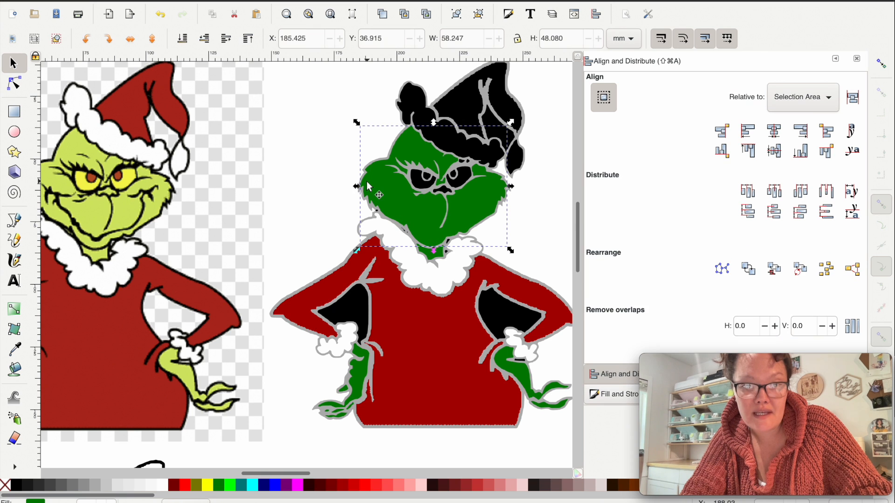
pyautogui.click(182, 39)
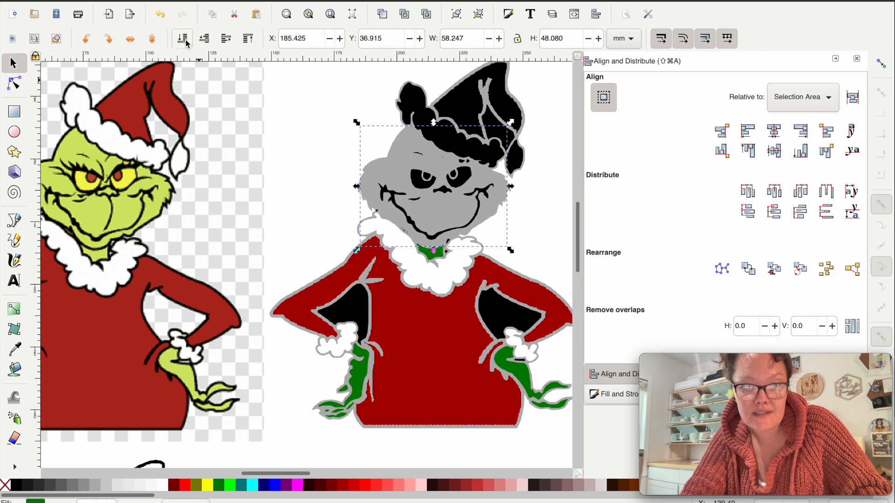
pyautogui.click(336, 232)
pyautogui.click(364, 195)
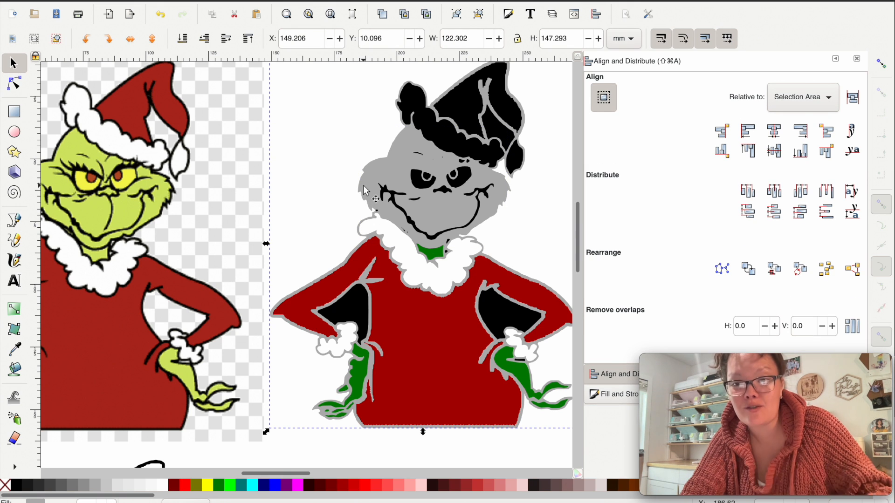
pyautogui.click(182, 38)
# Step: Fill both eye shapes with yellow
pyautogui.click(420, 186)
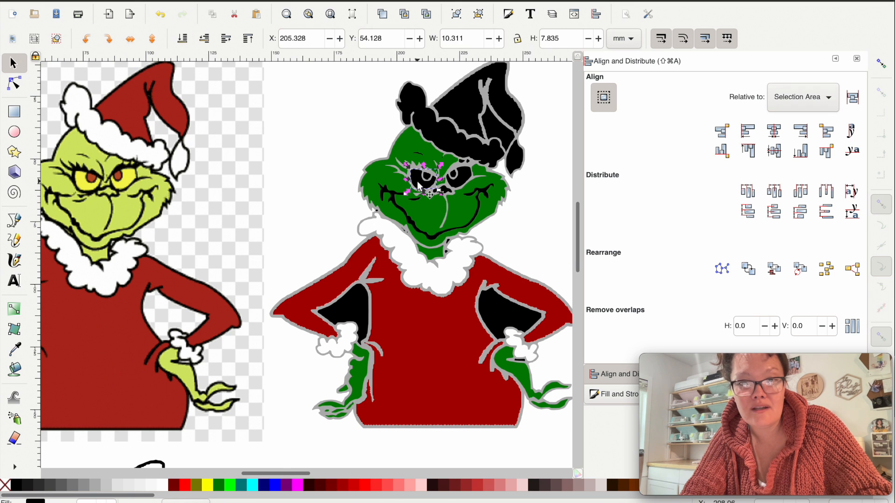
pyautogui.keyDown('shift'); pyautogui.click(457, 185); pyautogui.keyUp('shift')
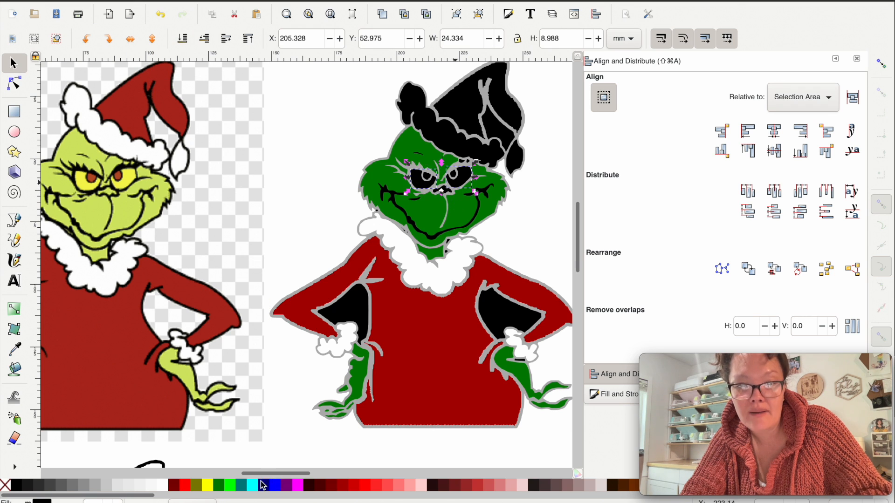
pyautogui.click(207, 486)
pyautogui.click(300, 266)
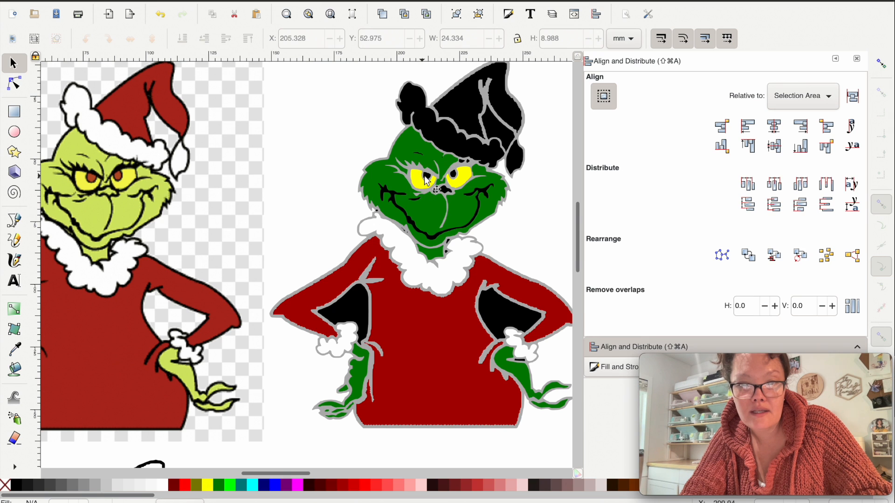
# Step: Lower both yellow eye shapes by one level in the stacking order
pyautogui.click(428, 179)
pyautogui.keyDown('shift'); pyautogui.click(461, 182); pyautogui.keyUp('shift')
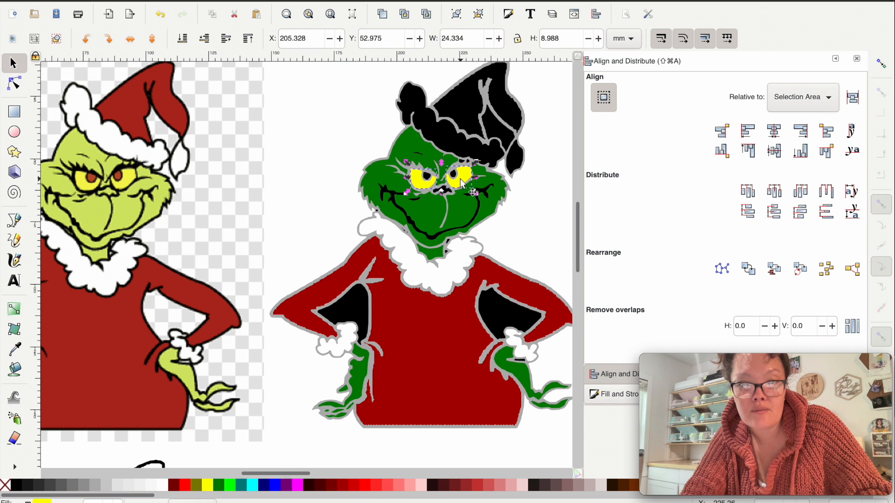
pyautogui.click(208, 39)
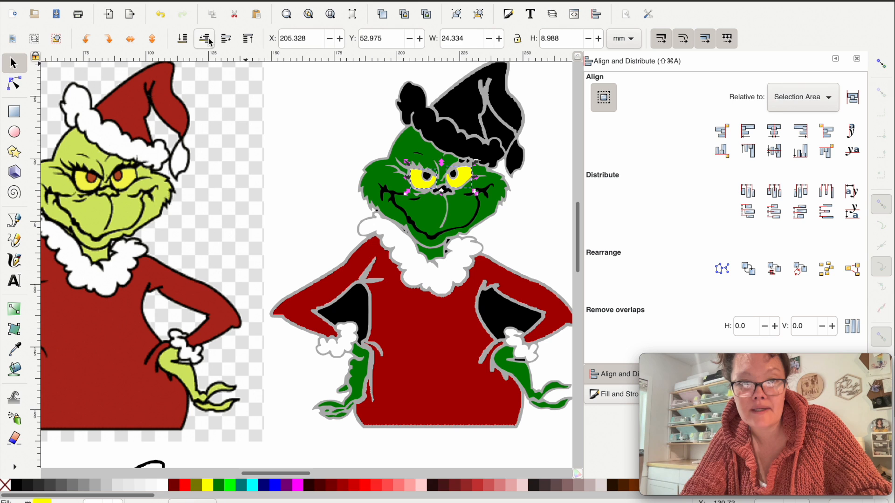
# Step: Fill the pupils of both eyes with red
pyautogui.click(427, 177)
pyautogui.keyDown('shift'); pyautogui.click(454, 176); pyautogui.keyUp('shift')
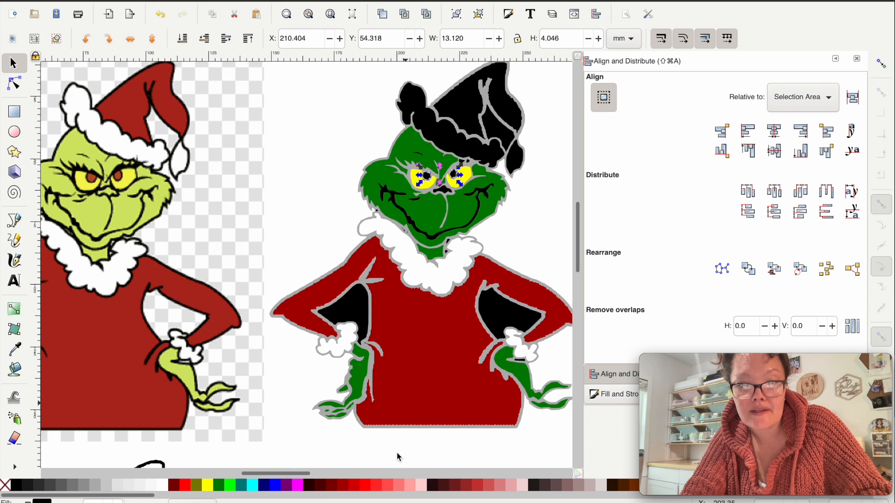
pyautogui.click(353, 487)
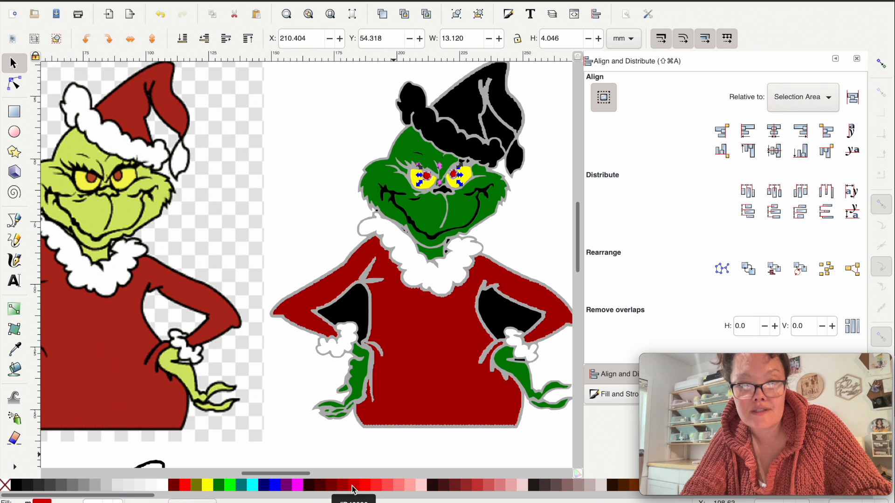
pyautogui.click(333, 179)
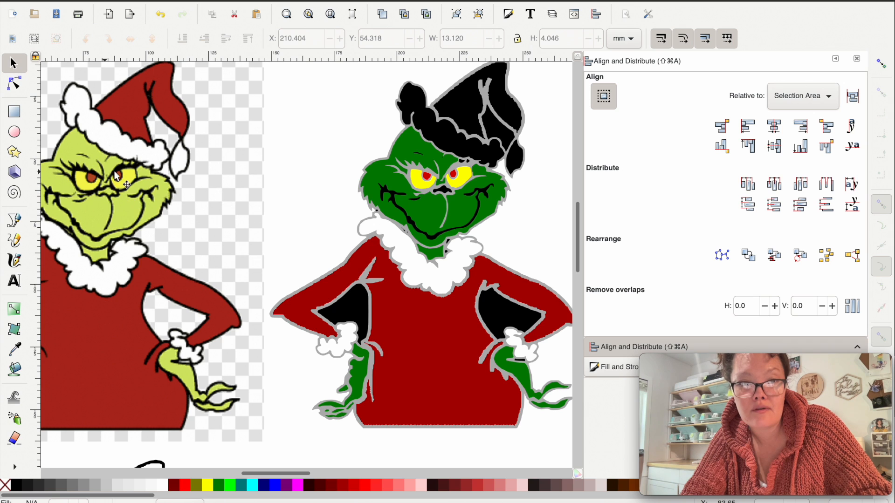
# Step: Fill the hat's fur brim with off-white and the main hat piece with dark red
pyautogui.click(413, 115)
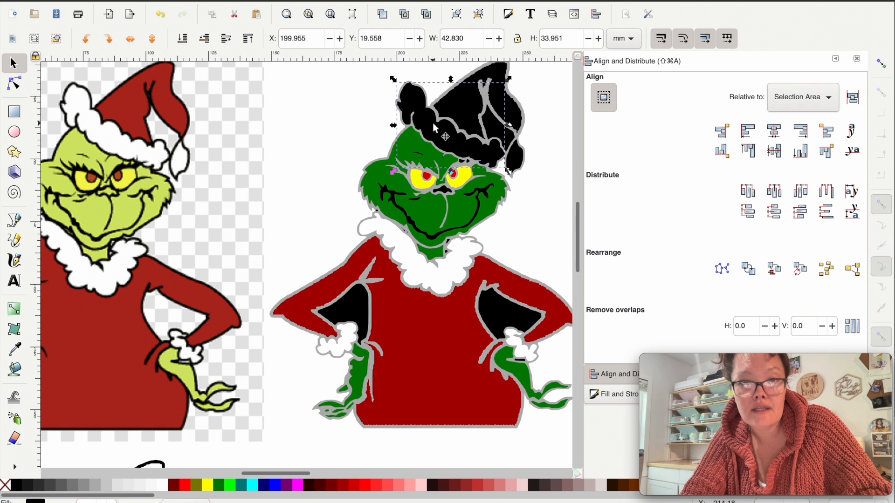
pyautogui.click(152, 487)
pyautogui.press('Tab')
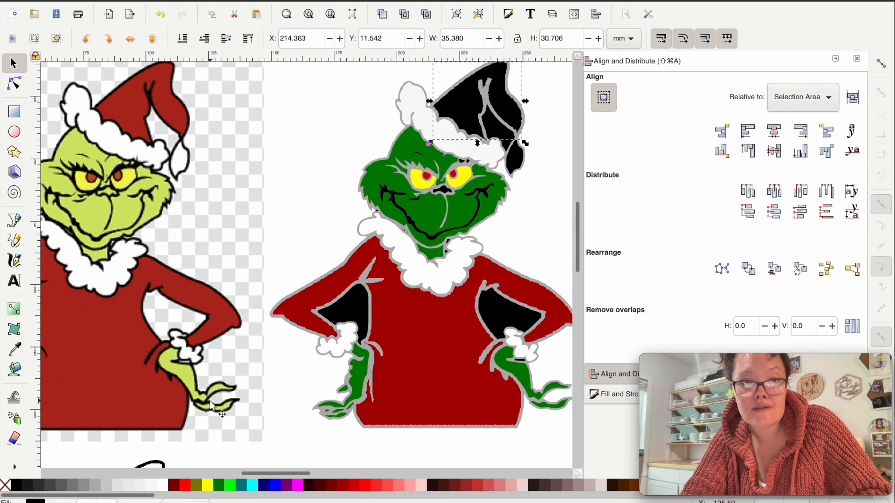
pyautogui.click(185, 486)
pyautogui.click(174, 486)
# Step: Fill the tassel at the hat's drooping tip with white
pyautogui.press('Tab')
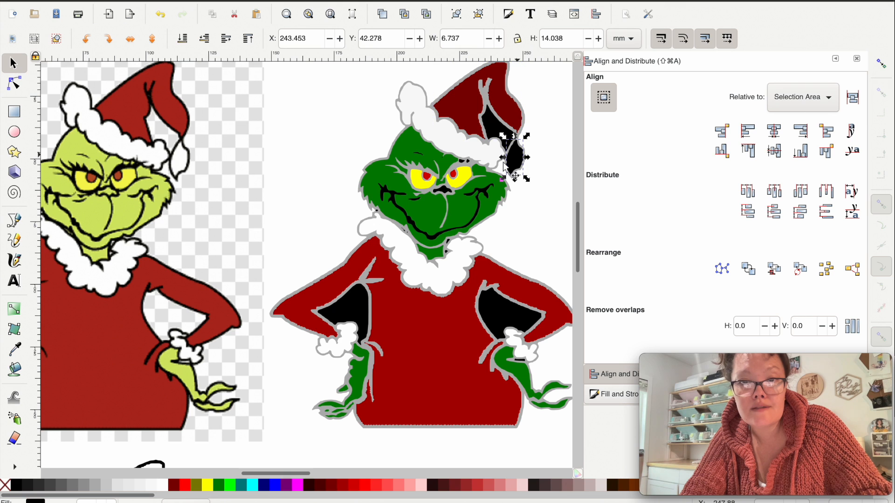
pyautogui.click(166, 487)
pyautogui.press('Escape')
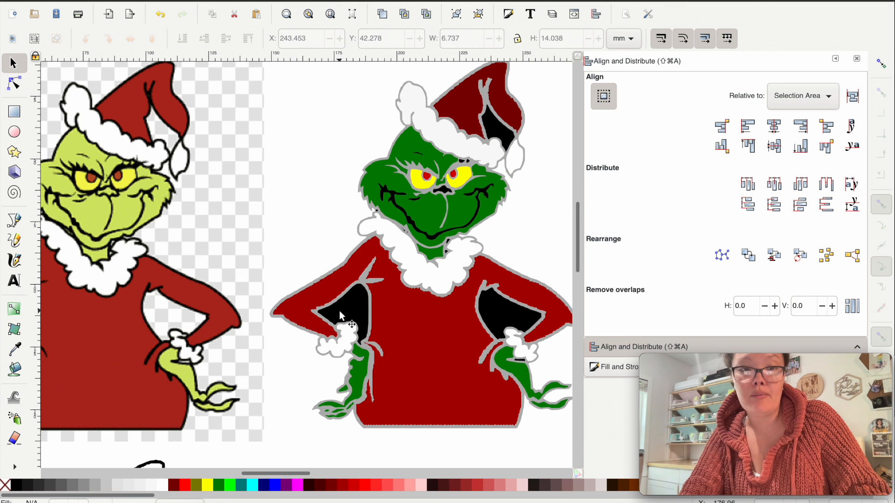
# Step: Check the remaining black pieces in the hat and between the arms and body against the original picture
pyautogui.click(492, 119)
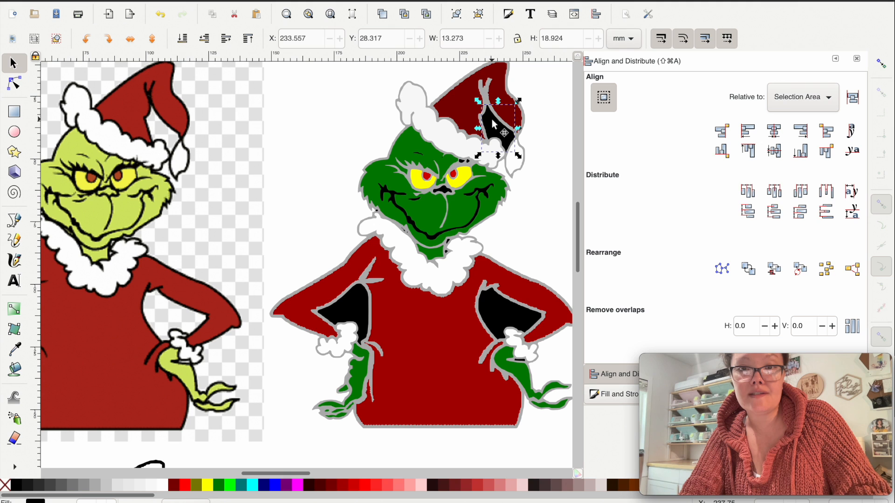
pyautogui.click(494, 310)
pyautogui.click(349, 311)
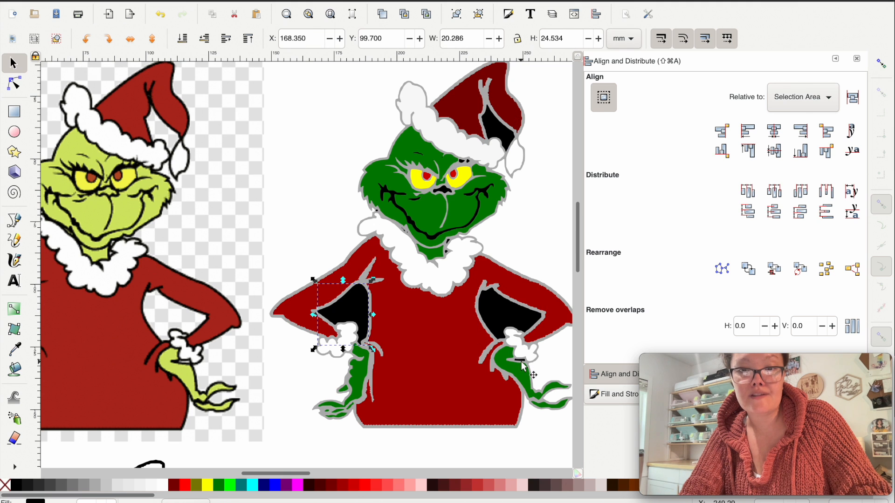
pyautogui.click(489, 368)
pyautogui.hscroll(-5, 483, 363)
pyautogui.scroll(-2, 483, 362)
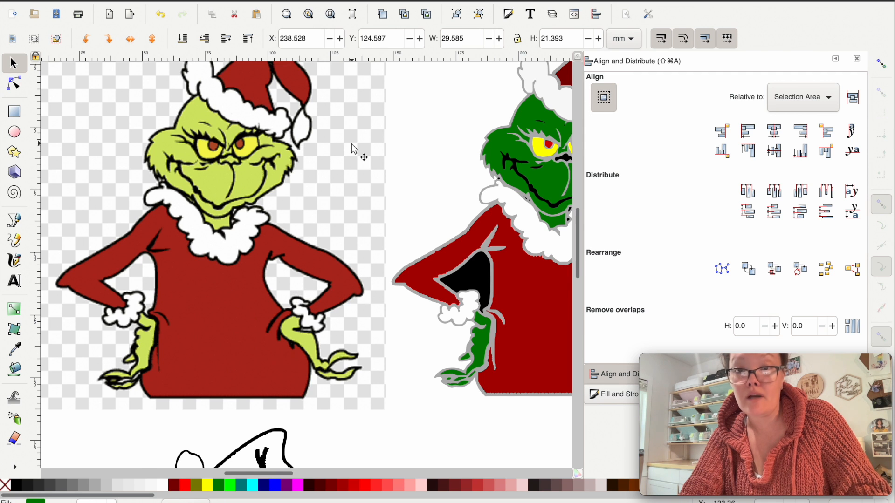
pyautogui.hscroll(5, 333, 145)
pyautogui.scroll(1, 333, 145)
pyautogui.click(331, 144)
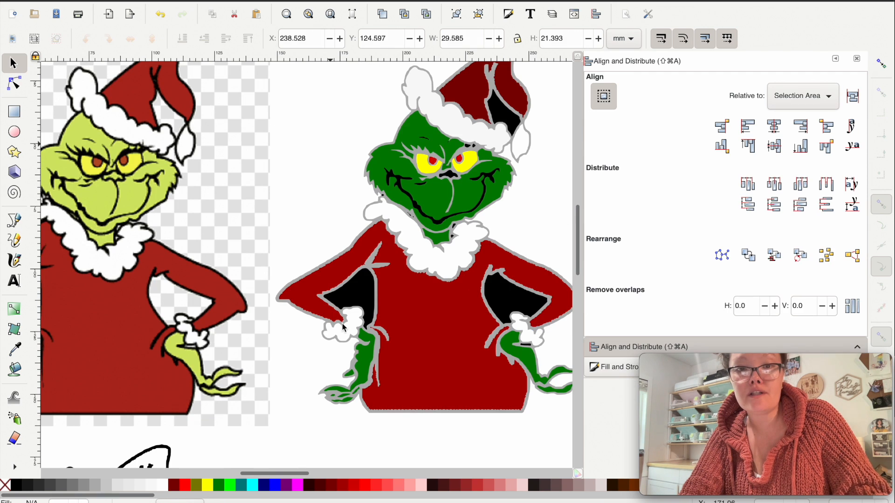
# Step: Cut the black gap between the left arm and body out of the gray silhouette with a Difference operation
pyautogui.click(354, 297)
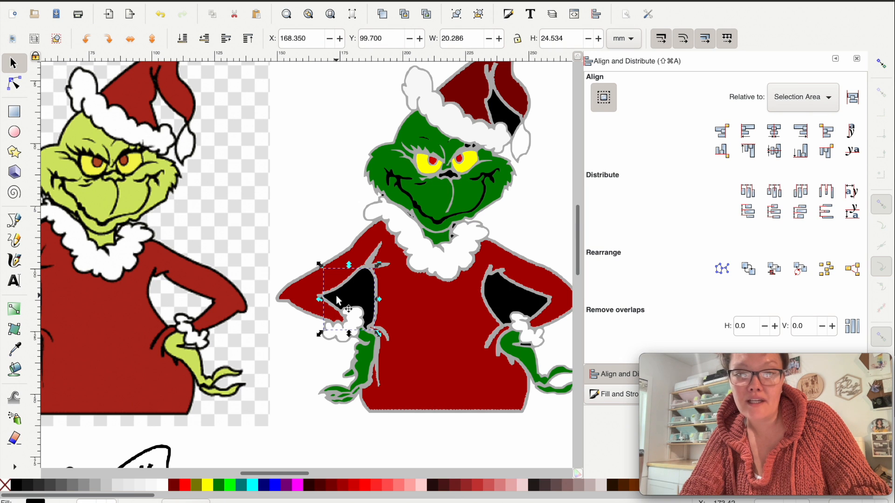
pyautogui.scroll(1, 274, 307)
pyautogui.keyDown('shift'); pyautogui.click(274, 301); pyautogui.keyUp('shift')
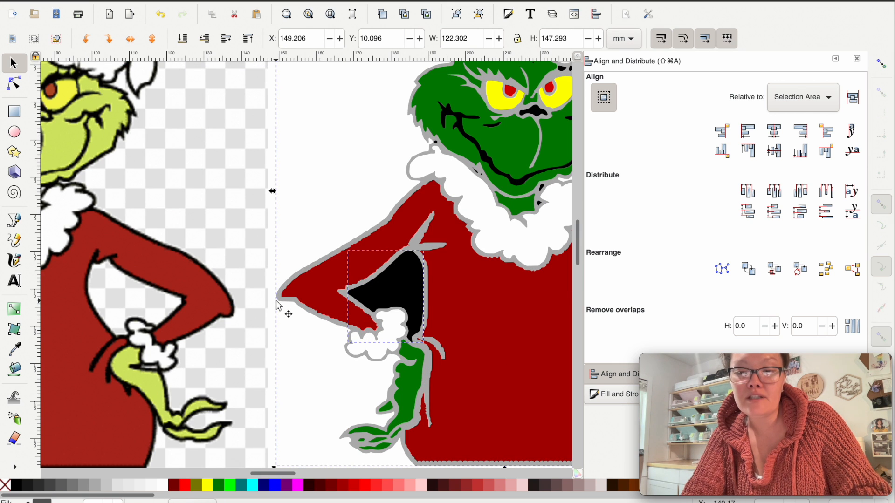
pyautogui.press('super+minus')
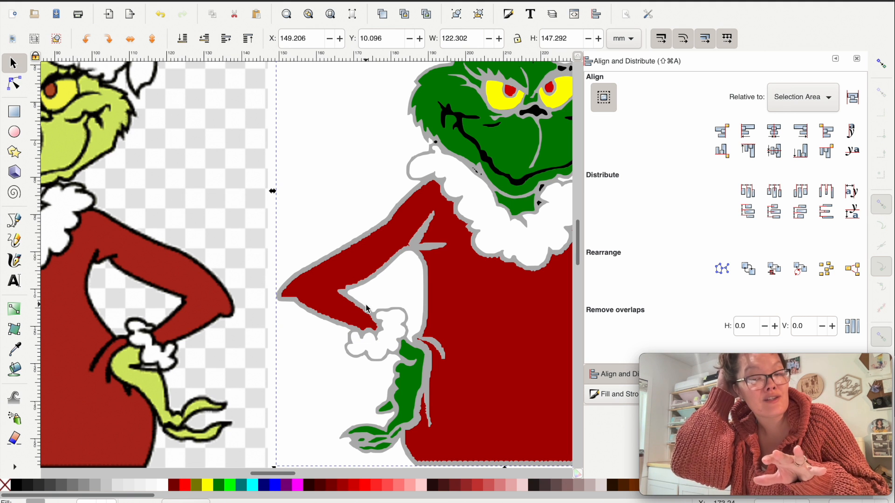
# Step: Subtract the black gap between the right arm and body from the gray silhouette using Difference
pyautogui.hscroll(1, 366, 309)
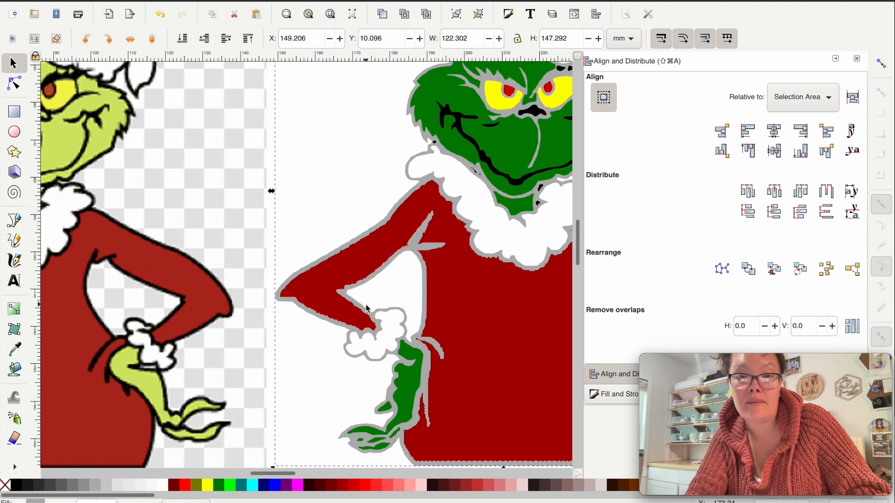
pyautogui.hscroll(10, 366, 309)
pyautogui.scroll(-3, 365, 309)
pyautogui.click(410, 236)
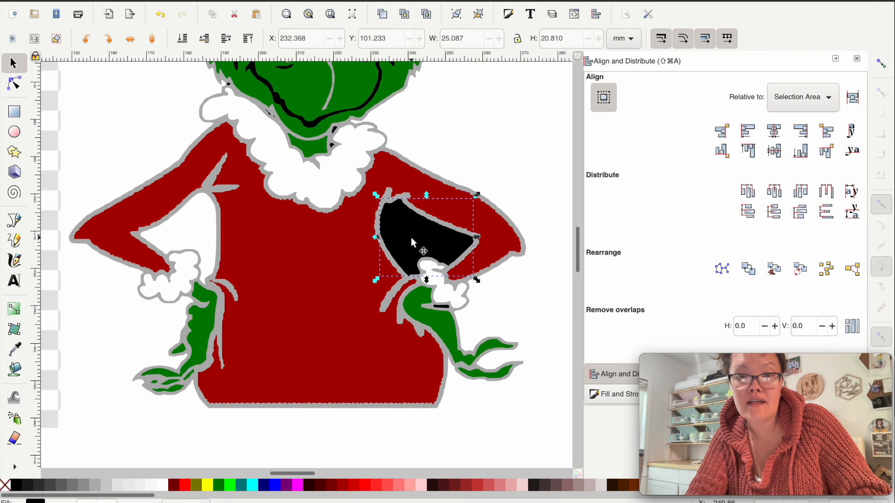
pyautogui.keyDown('shift'); pyautogui.click(527, 257); pyautogui.keyUp('shift')
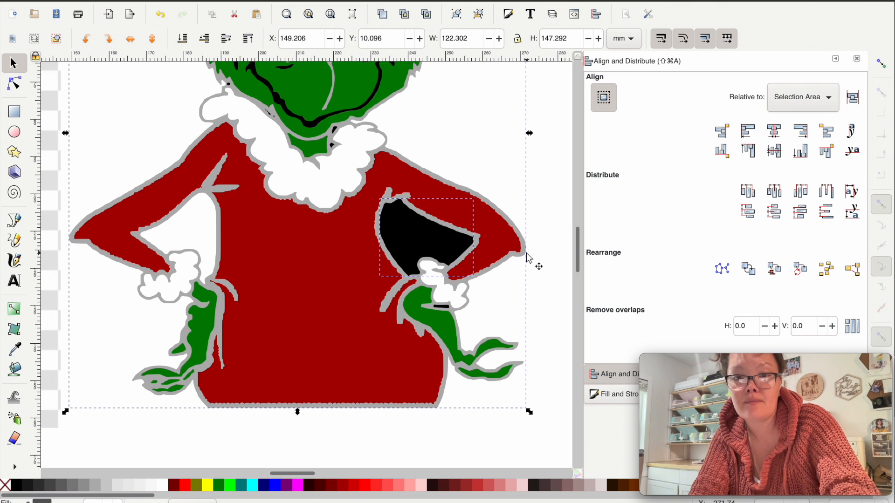
pyautogui.press('super+minus')
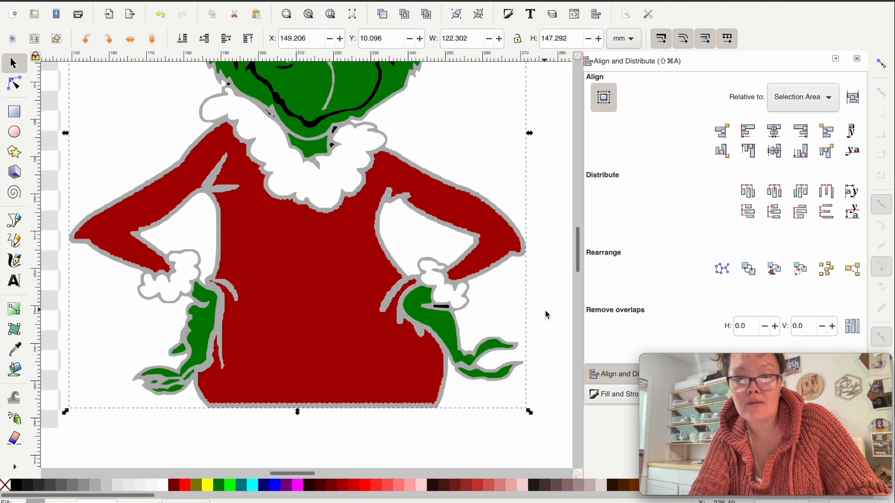
# Step: Cut the small black sliver beside the right hand's cuff out of the gray silhouette with a Difference operation
pyautogui.click(443, 311)
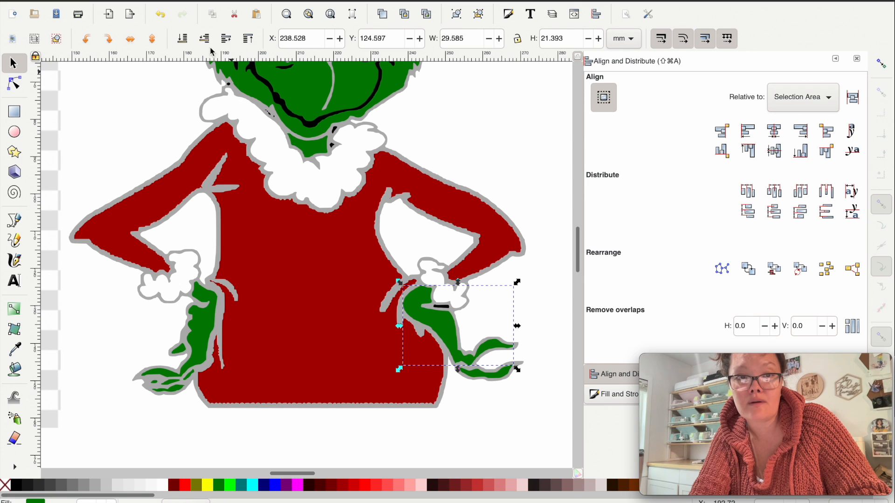
pyautogui.click(442, 305)
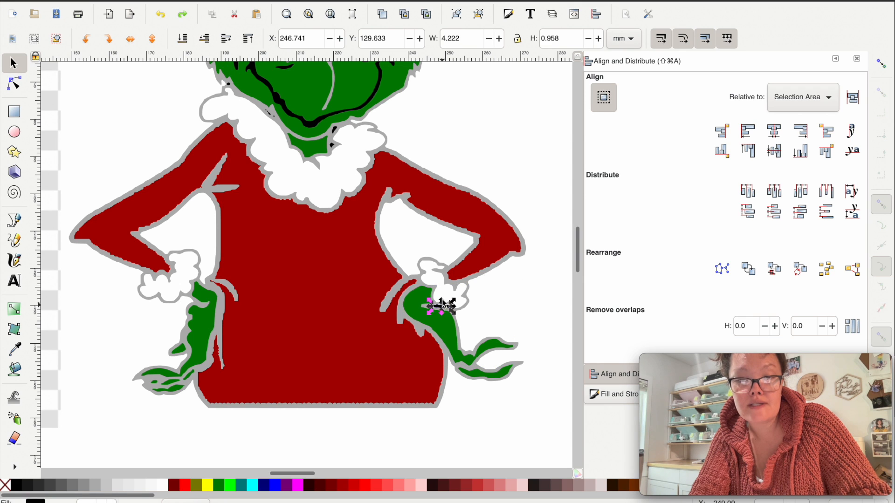
pyautogui.click(530, 263)
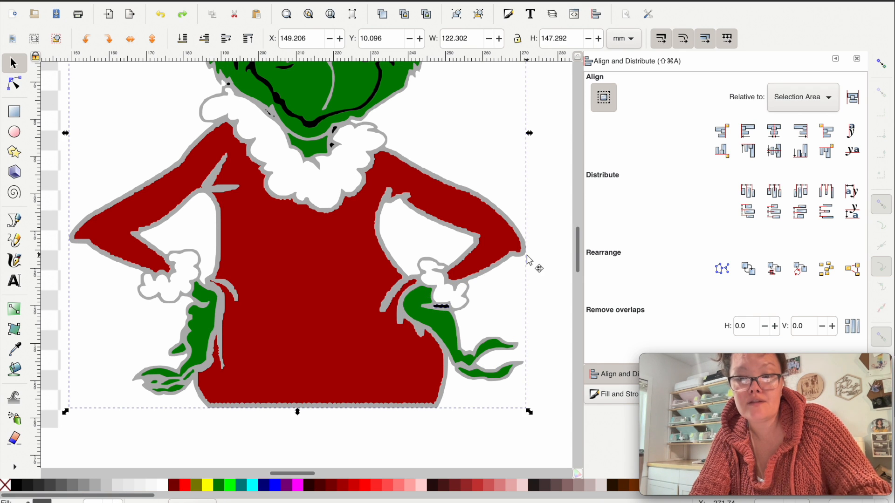
pyautogui.keyDown('ctrl'); pyautogui.scroll(-2, 466, 356); pyautogui.keyUp('ctrl')
pyautogui.scroll(5, 466, 356)
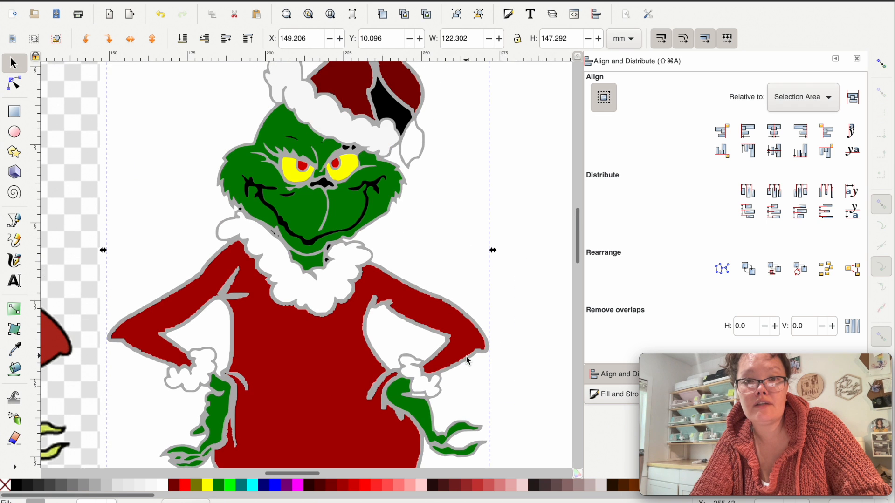
# Step: Subtract the black gap between the hat's red folds from the gray silhouette using Difference
pyautogui.scroll(5, 466, 360)
pyautogui.hscroll(2, 466, 360)
pyautogui.click(487, 330)
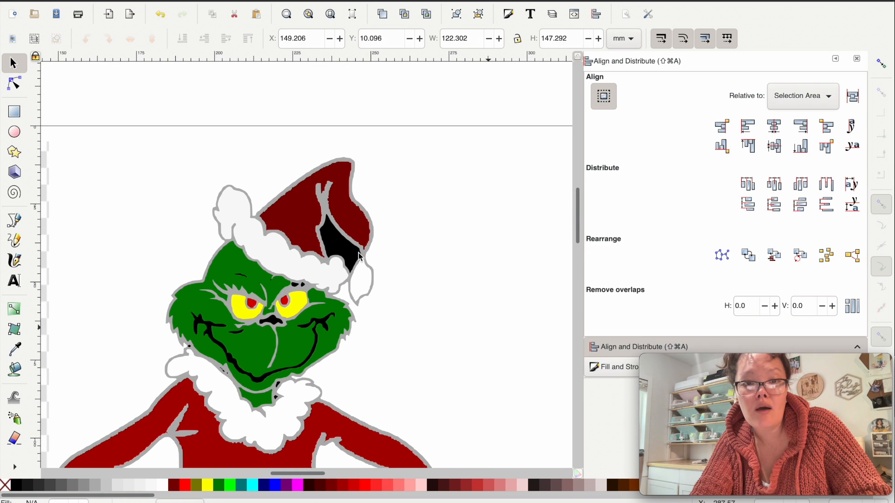
pyautogui.click(347, 254)
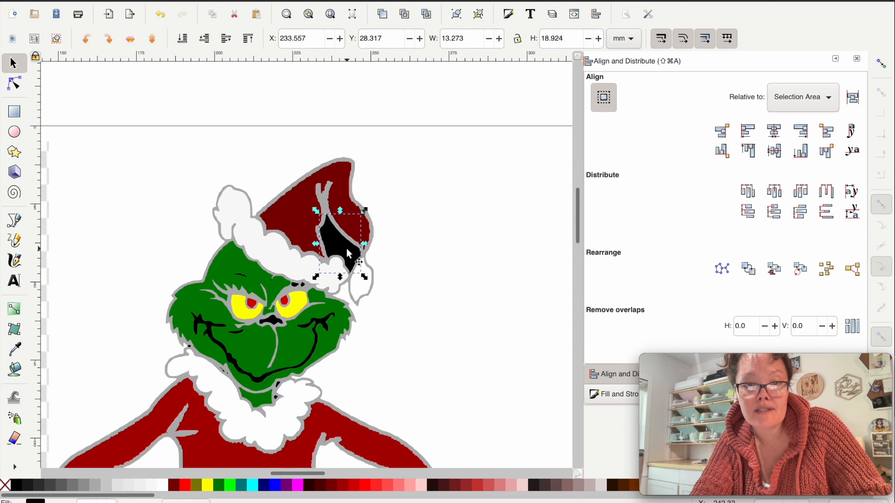
pyautogui.keyDown('shift'); pyautogui.click(379, 236); pyautogui.keyUp('shift')
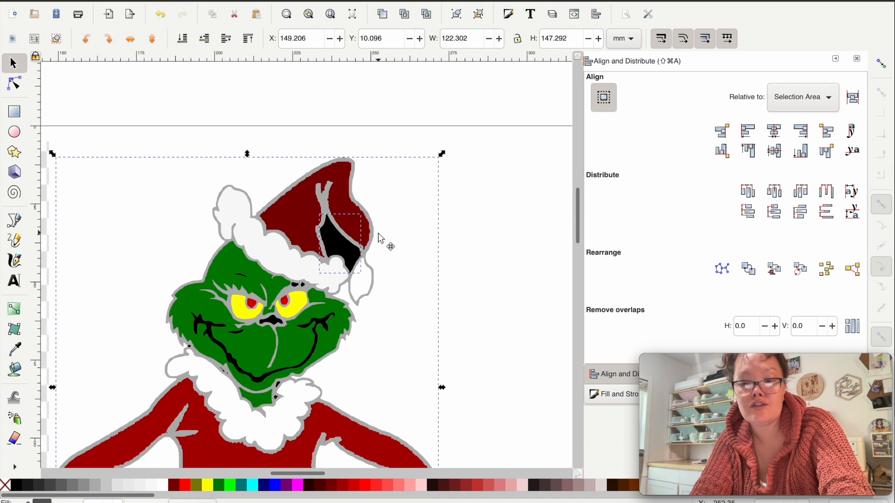
pyautogui.press('super+minus')
pyautogui.scroll(-4, 459, 318)
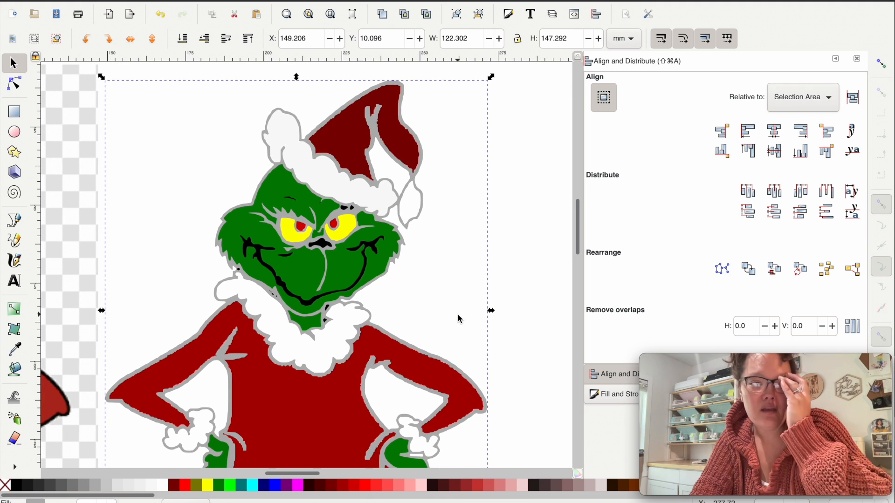
# Step: Subtract the black mouth lines from the green face with a Difference operation so the gray layer shows through
pyautogui.scroll(-1, 459, 319)
pyautogui.hscroll(-5, 457, 319)
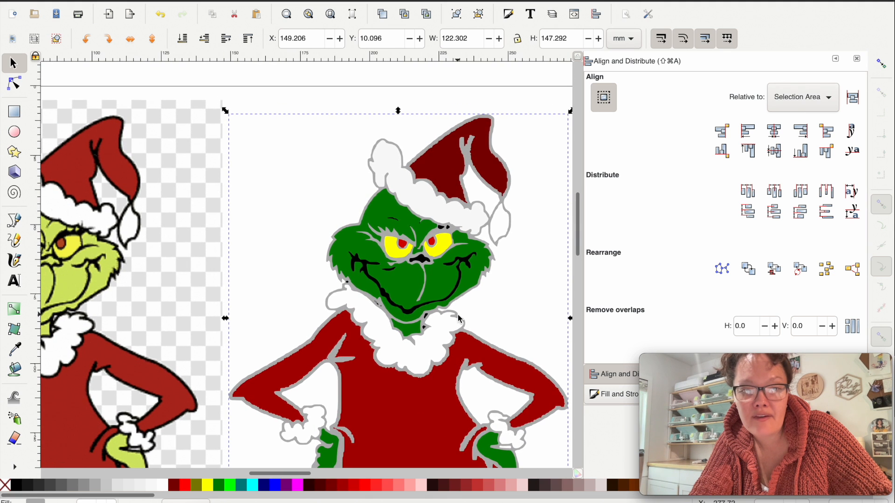
pyautogui.click(420, 300)
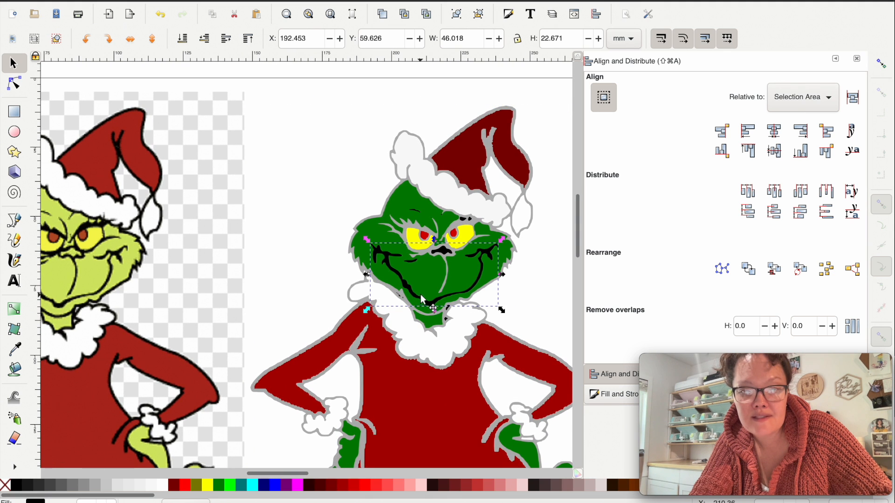
pyautogui.moveTo(421, 306); pyautogui.dragTo(414, 314)
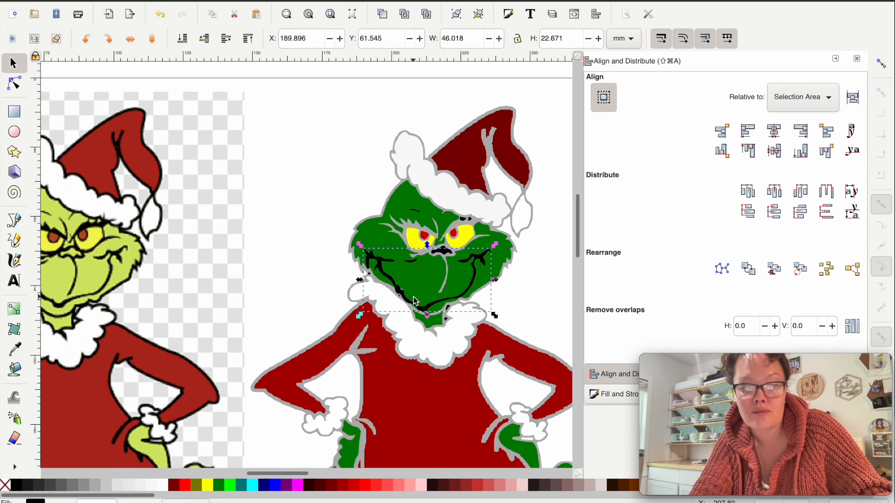
pyautogui.press('super+z')
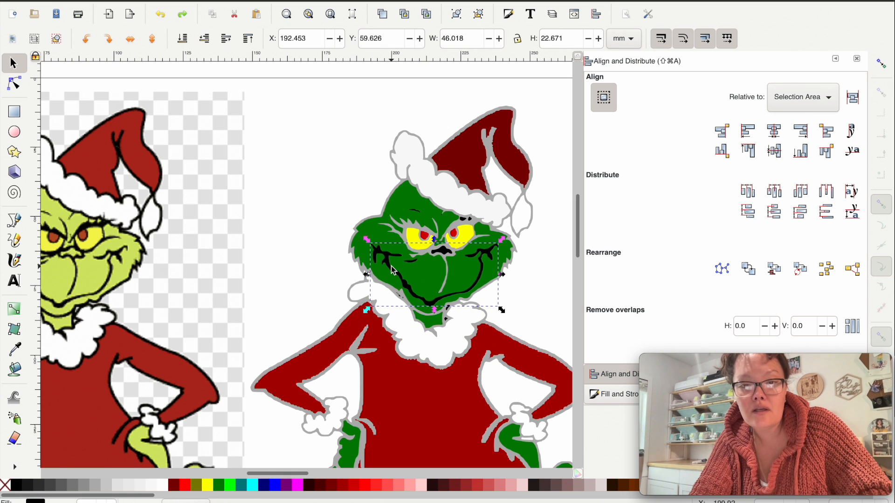
pyautogui.keyDown('shift'); pyautogui.click(358, 254); pyautogui.keyUp('shift')
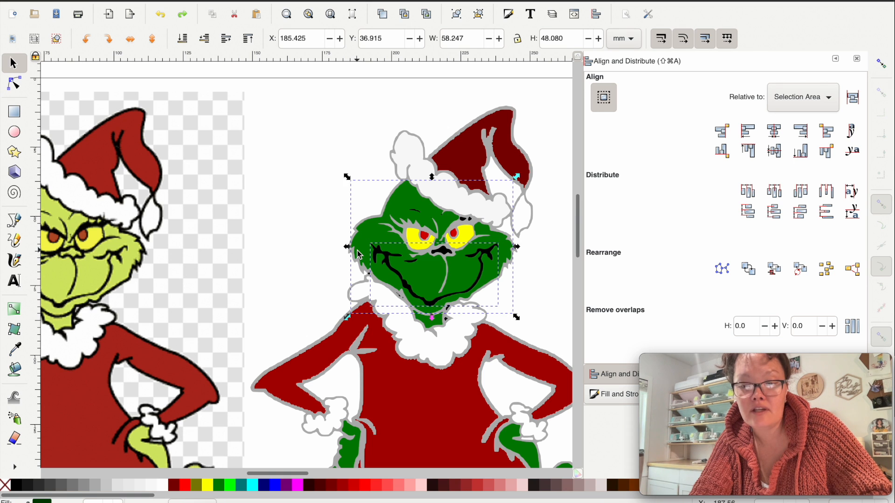
pyautogui.press('Delete')
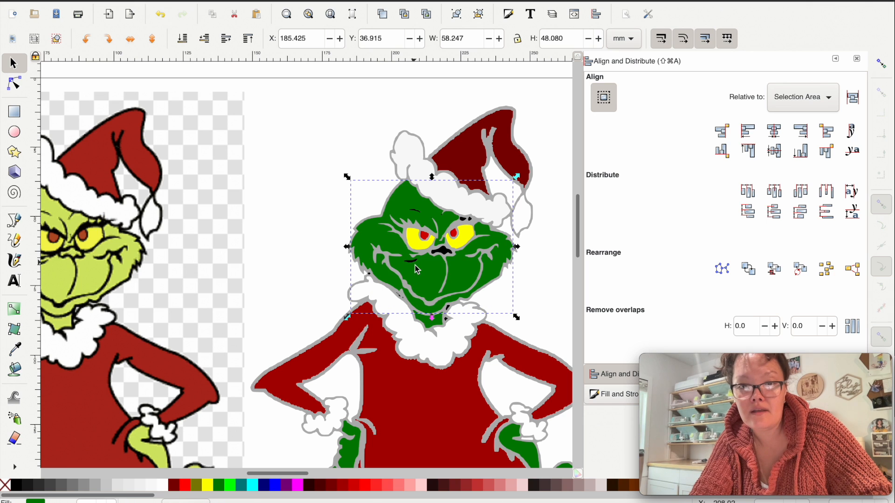
# Step: Cut the small black cheek wrinkle below the left eye out of the green face using Difference
pyautogui.click(413, 265)
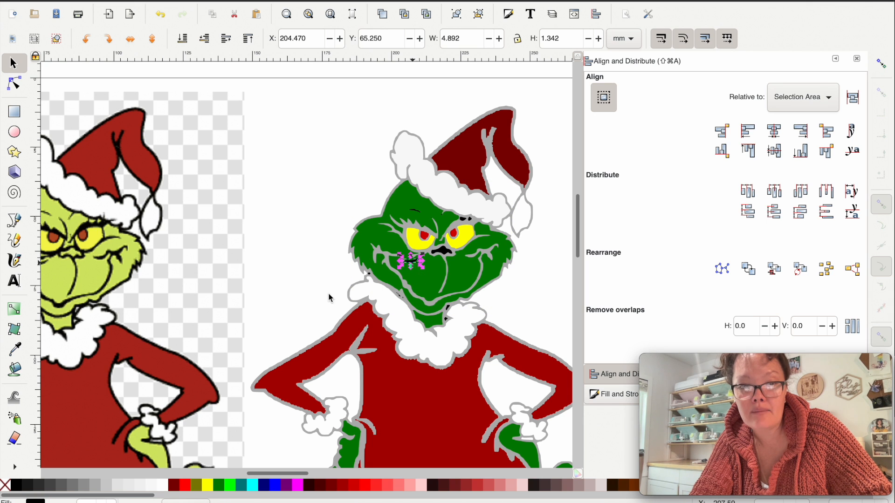
pyautogui.hscroll(-1, 329, 297)
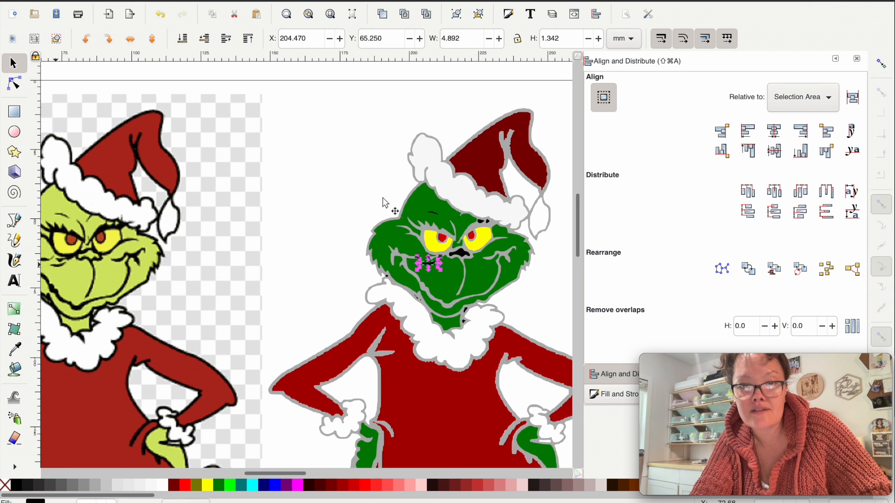
pyautogui.click(387, 246)
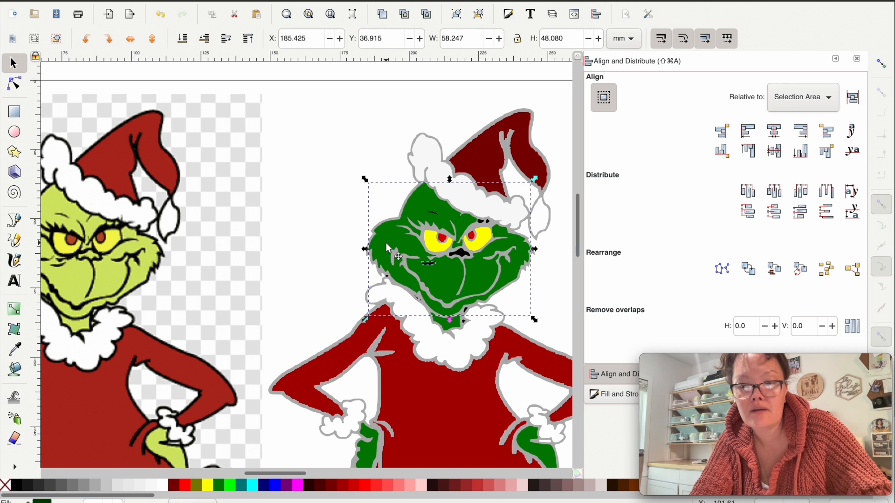
# Step: Delete the small black line on the forehead above the left eyebrow
pyautogui.click(437, 219)
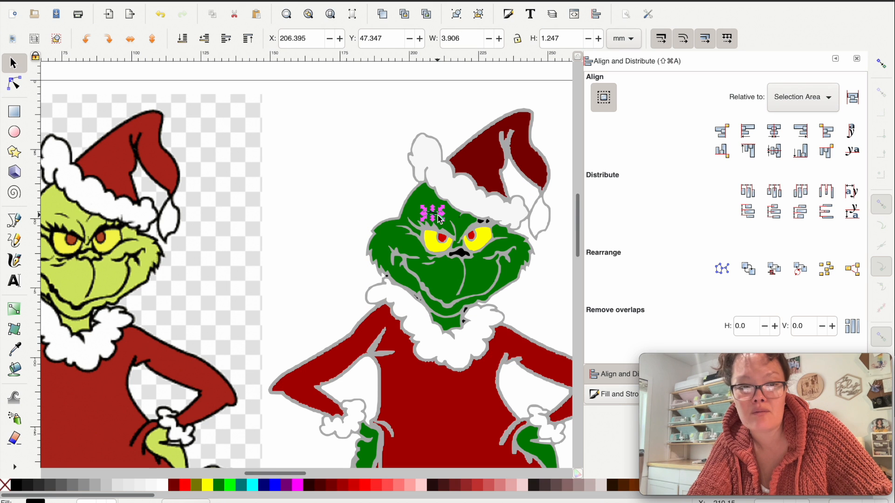
pyautogui.scroll(1, 438, 218)
pyautogui.scroll(1, 437, 218)
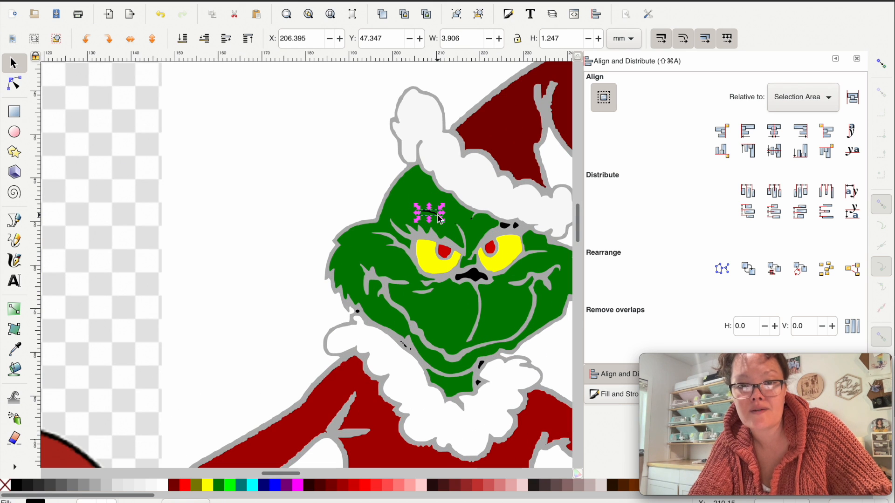
pyautogui.press('Escape')
# Step: Fill the black nose with green and delete the stray black mark on the forehead near the hat brim
pyautogui.scroll(-2, 438, 219)
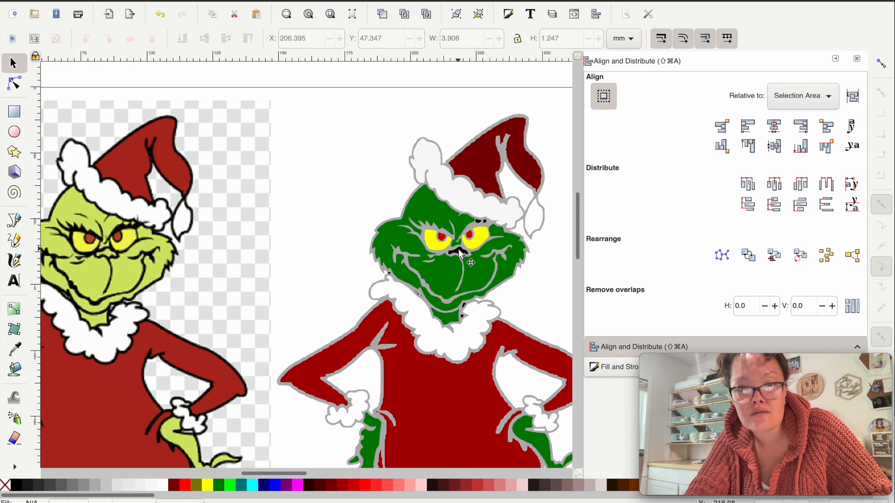
pyautogui.click(459, 253)
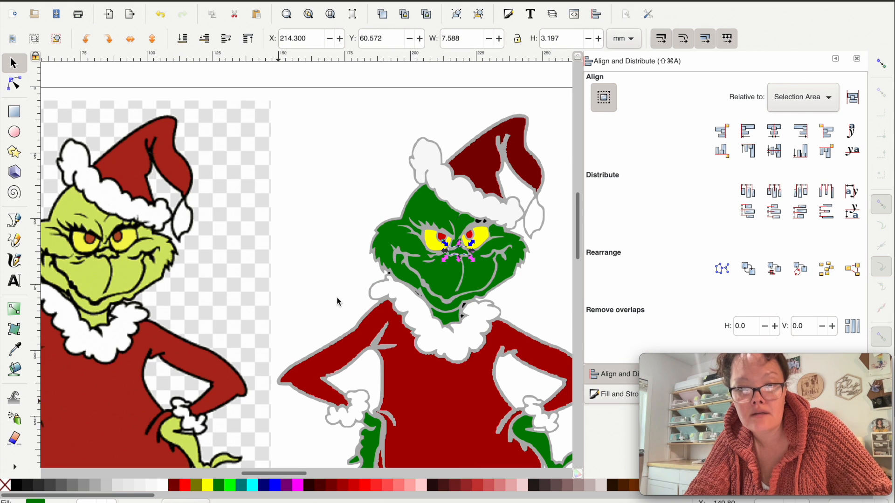
pyautogui.scroll(2, 482, 206)
pyautogui.scroll(-1, 482, 206)
pyautogui.hscroll(1, 482, 206)
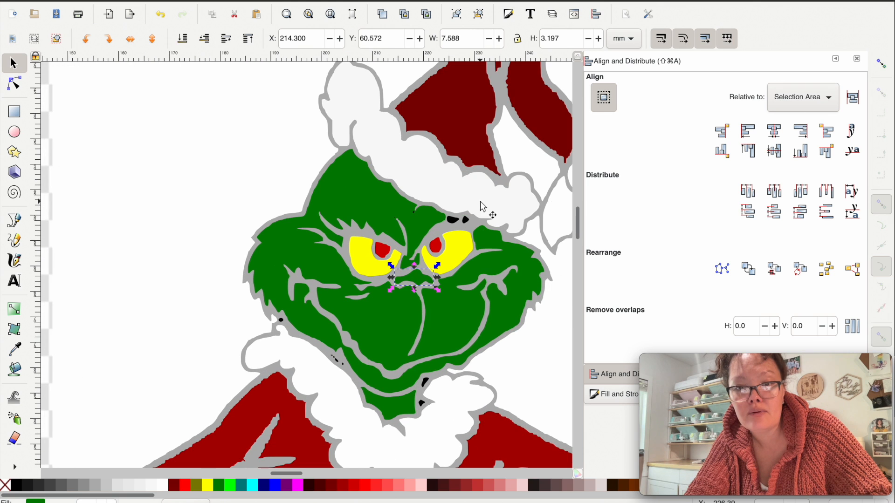
pyautogui.moveTo(260, 140); pyautogui.dragTo(424, 230)
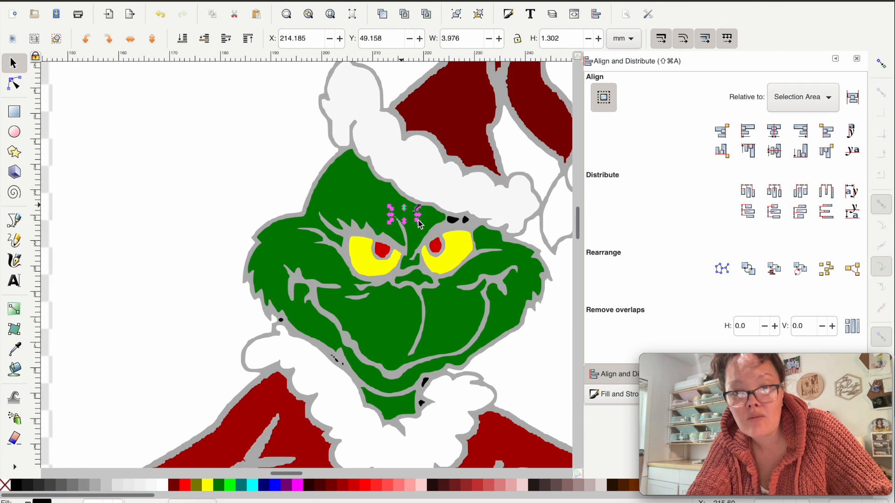
pyautogui.press('Delete')
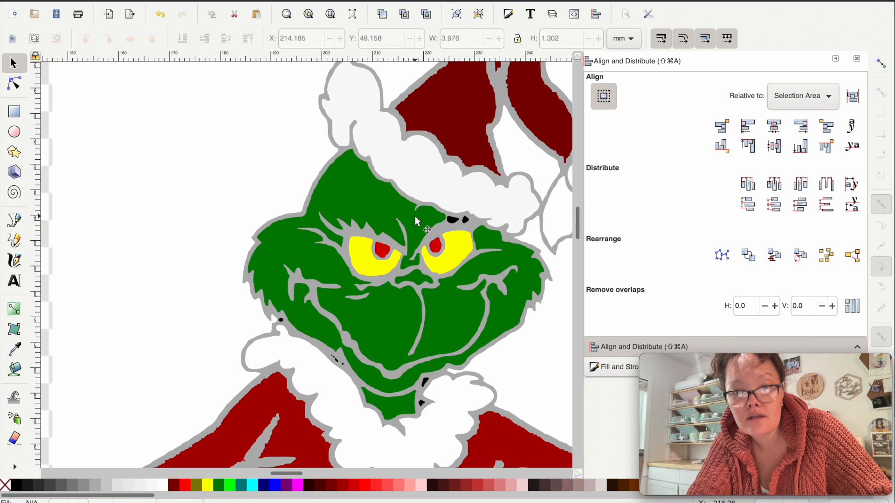
# Step: Widen the larger black piece above the right eye to about 3.06 mm, extending it toward the green forehead
pyautogui.click(452, 224)
pyautogui.scroll(3, 453, 224)
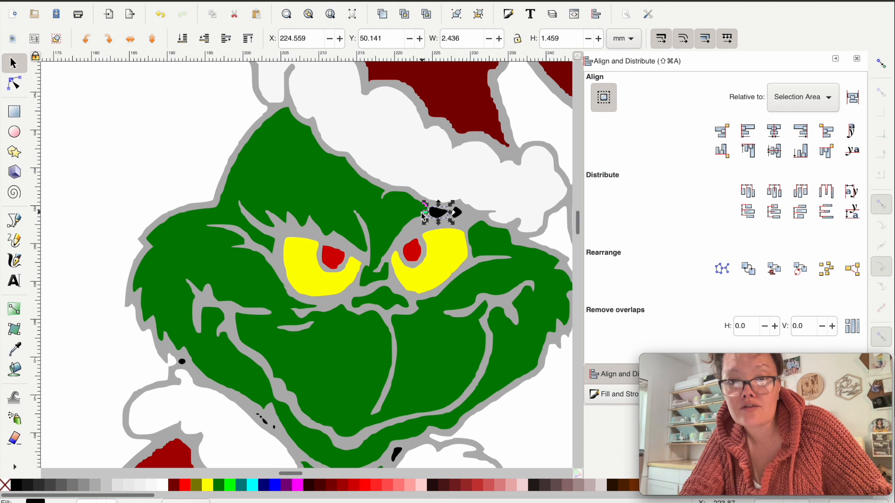
pyautogui.moveTo(424, 215); pyautogui.dragTo(421, 216)
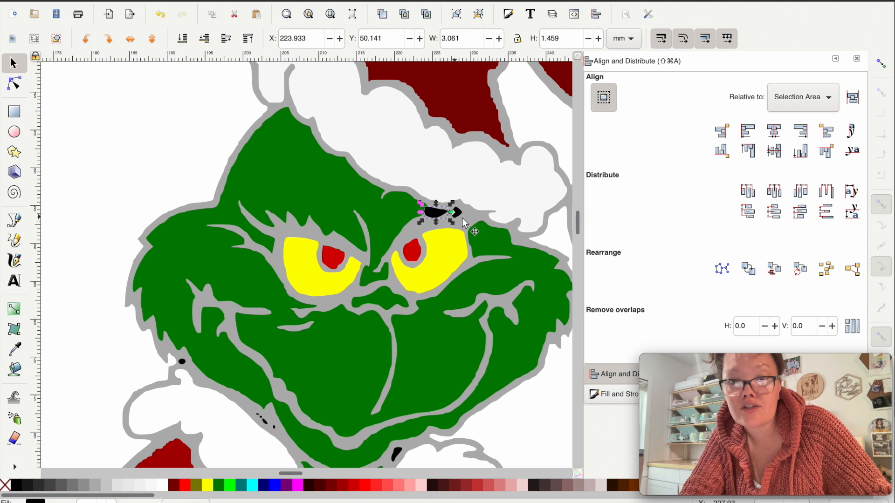
# Step: Reshape the smaller black piece above the right eye by its nodes, stretching it between the neighboring black piece and the green face
pyautogui.click(459, 215)
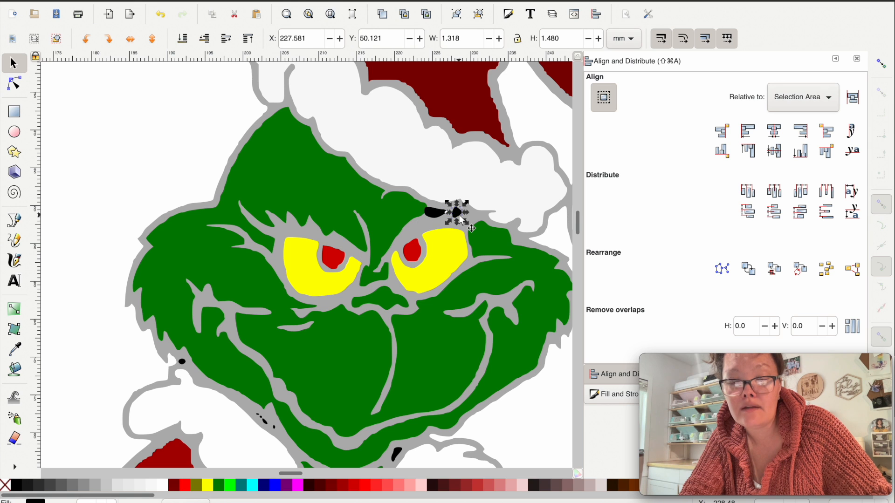
pyautogui.scroll(2, 459, 216)
pyautogui.click(14, 84)
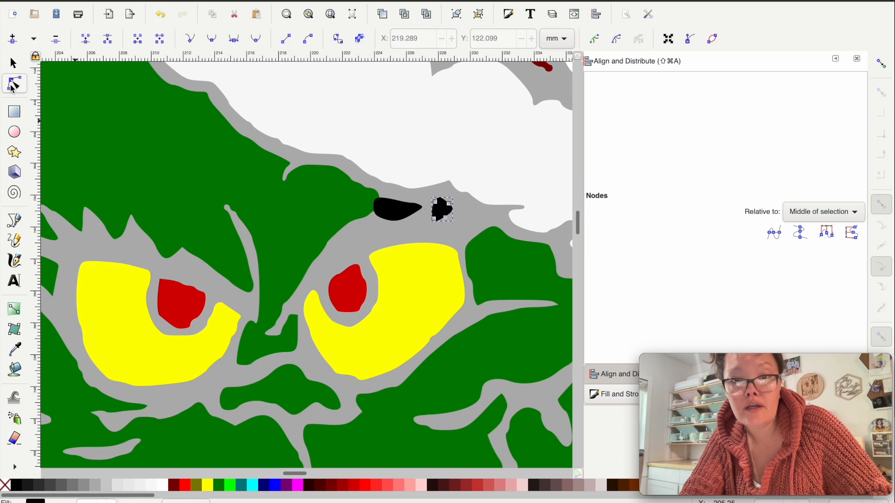
pyautogui.moveTo(433, 219); pyautogui.dragTo(464, 237)
pyautogui.click(444, 217)
pyautogui.keyDown('shift'); pyautogui.click(450, 204); pyautogui.keyUp('shift')
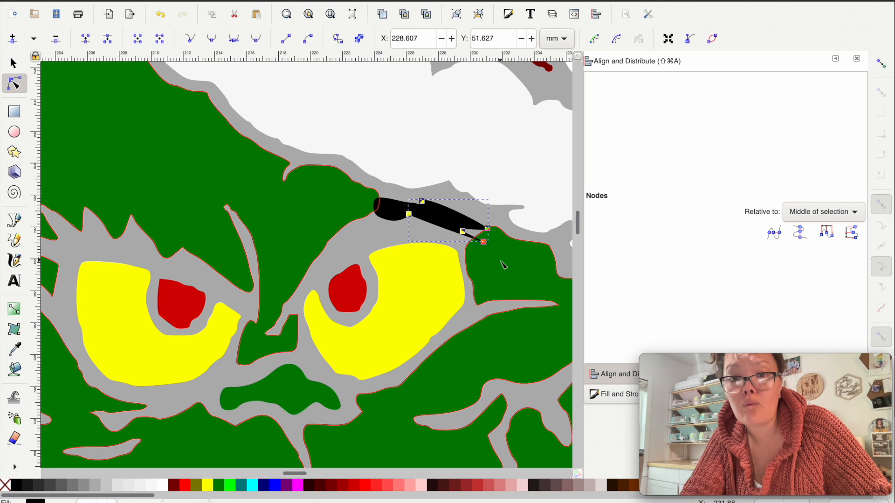
# Step: Move the inner node of the stretched black piece out to its far end to close the notch, and deselect the piece
pyautogui.click(501, 261)
pyautogui.click(457, 228)
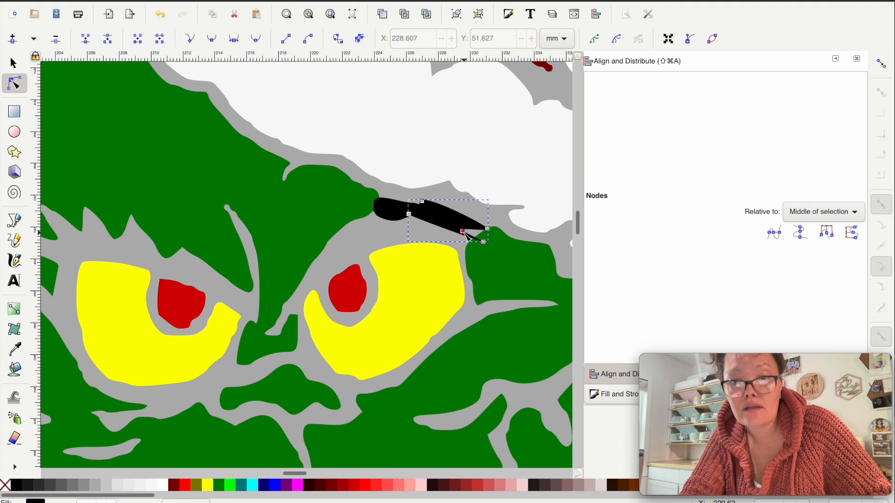
pyautogui.moveTo(466, 235); pyautogui.dragTo(486, 237)
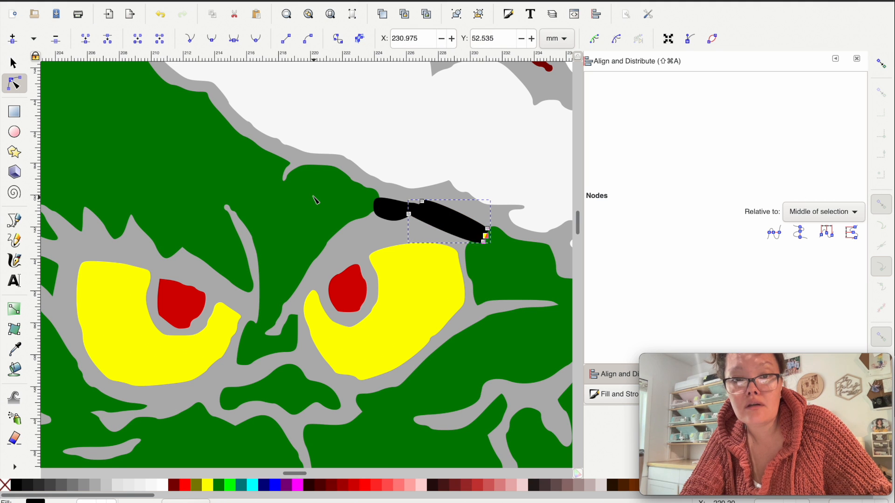
pyautogui.scroll(-1, 313, 195)
pyautogui.press('s')
pyautogui.scroll(-1, 229, 193)
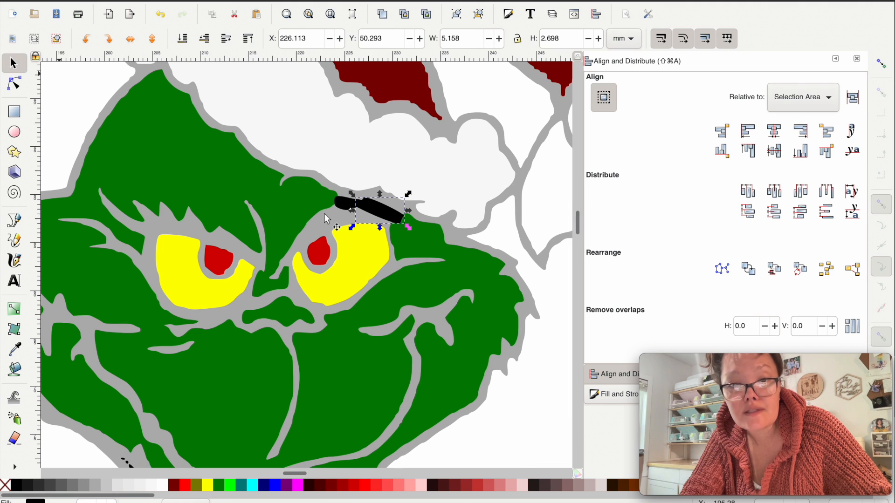
pyautogui.click(548, 352)
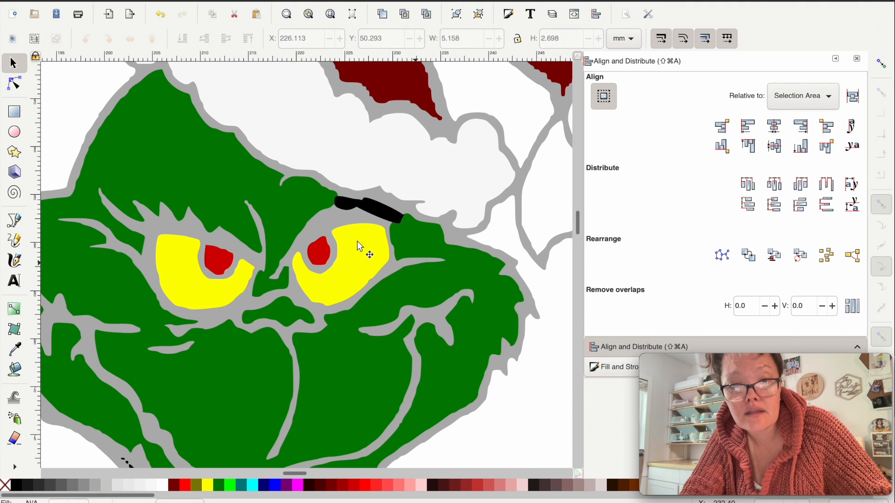
# Step: Reshape the inner end of the larger black piece above the right eye by its nodes, smoothing its overlap with the smaller piece
pyautogui.scroll(2, 363, 218)
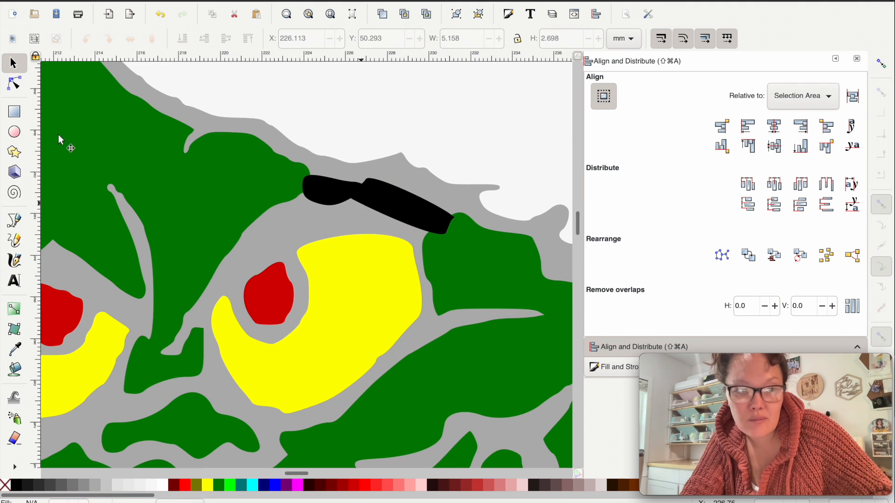
pyautogui.click(18, 85)
pyautogui.click(368, 188)
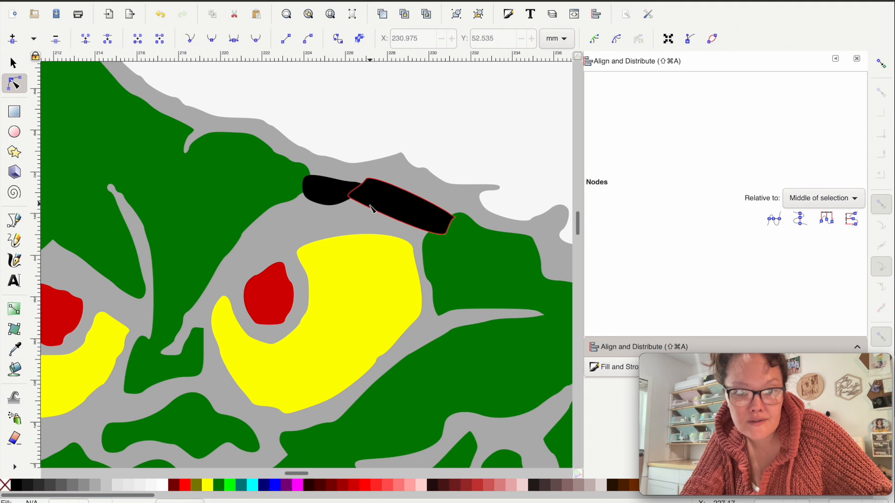
pyautogui.moveTo(350, 201)
pyautogui.mouseDown()
pyautogui.moveTo(354, 213)
pyautogui.moveTo(355, 185)
pyautogui.mouseUp()
pyautogui.click(12, 64)
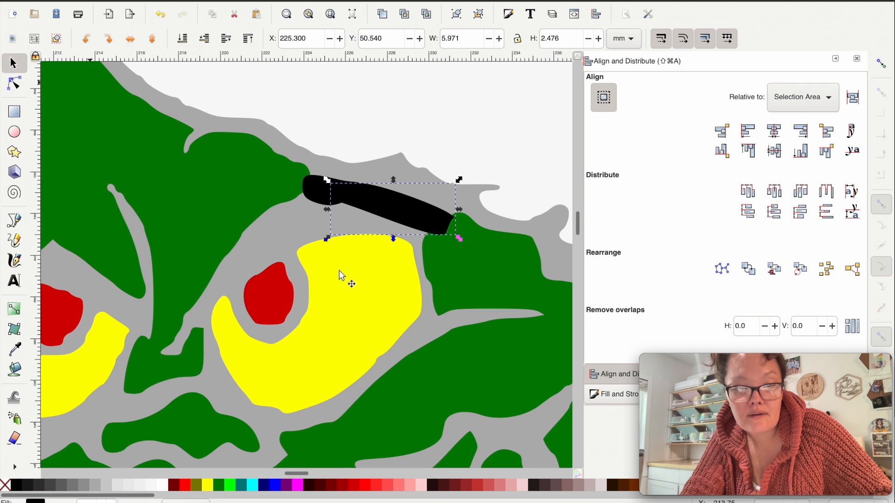
# Step: Union the two black pieces above the right eye, and union the resulting piece with the green face
pyautogui.scroll(-2, 339, 270)
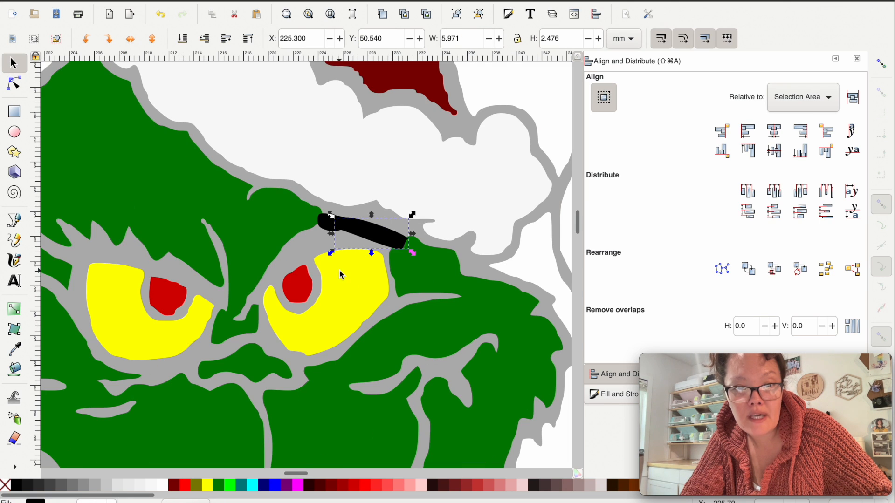
pyautogui.keyDown('shift'); pyautogui.click(322, 226); pyautogui.keyUp('shift')
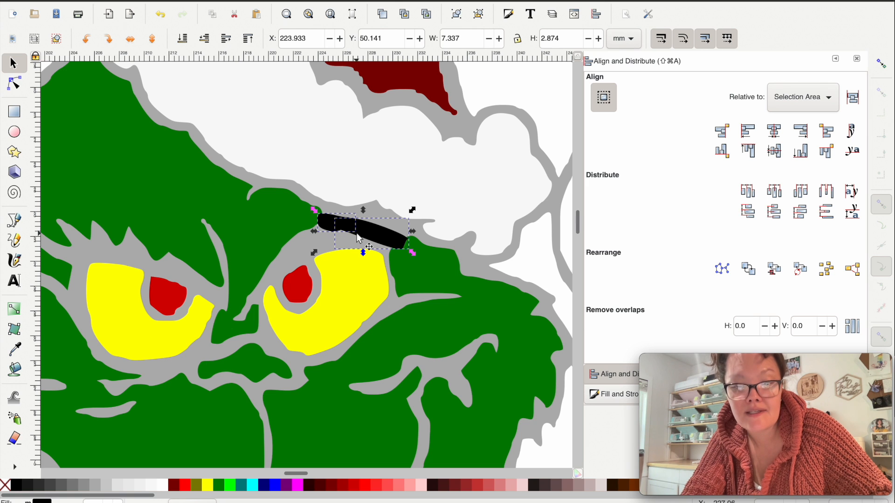
pyautogui.press('super+plus')
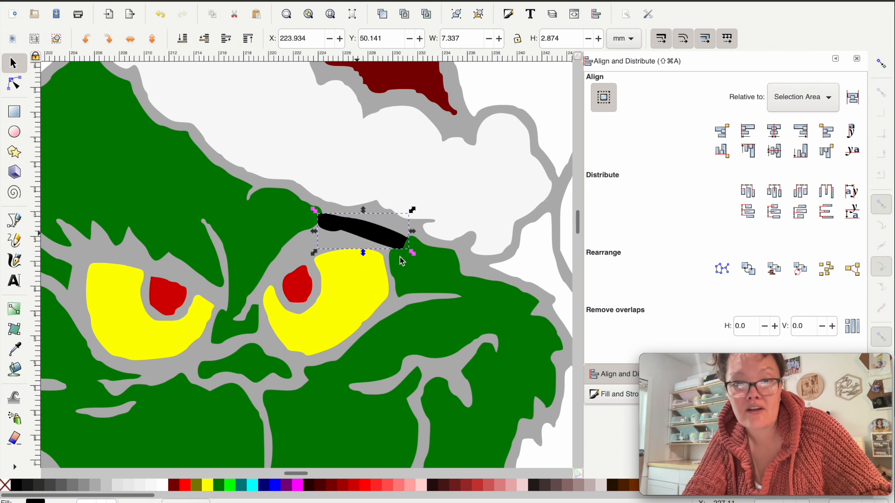
pyautogui.keyDown('shift'); pyautogui.click(429, 267); pyautogui.keyUp('shift')
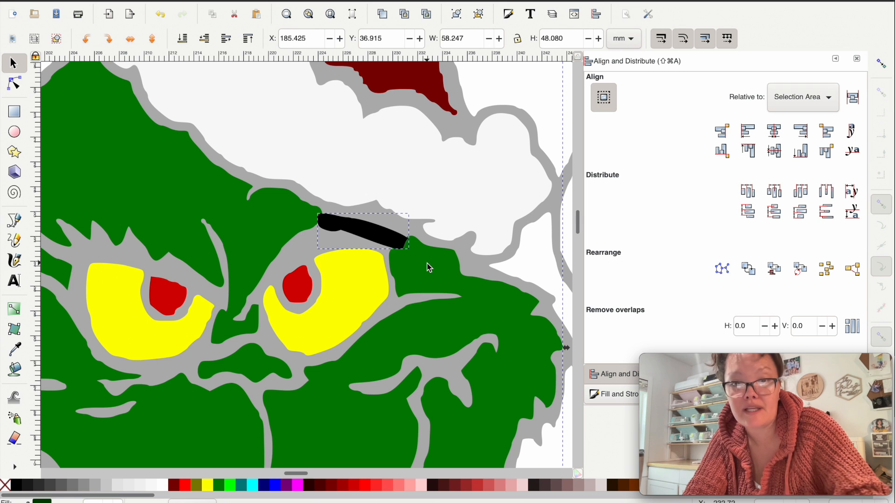
pyautogui.press('super+plus')
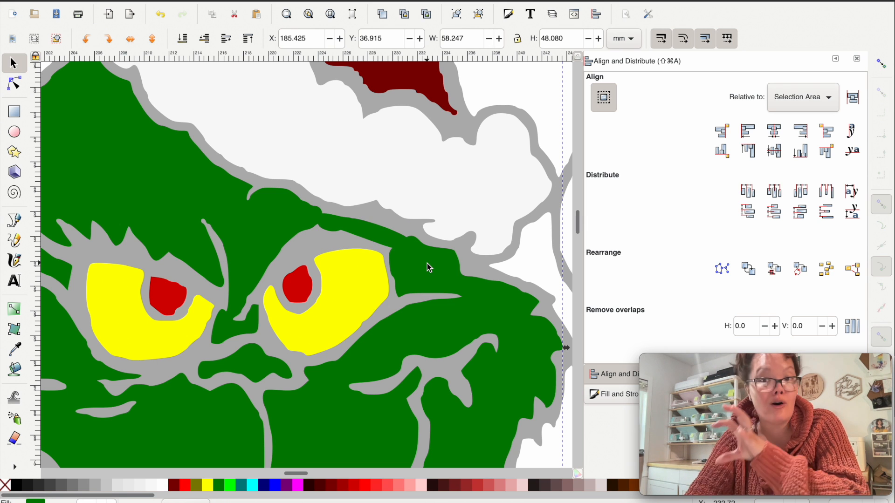
# Step: Delete the stray black specks along the left side of the jaw, above the fur collar
pyautogui.scroll(-2, 427, 263)
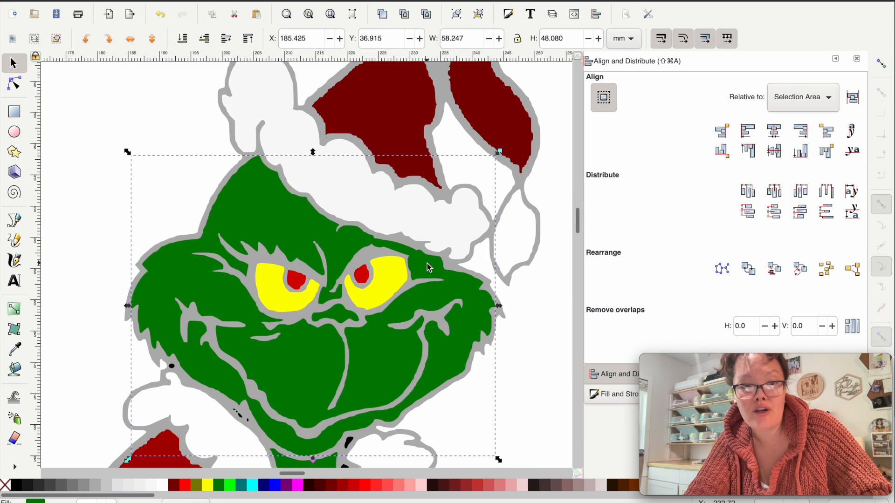
pyautogui.scroll(-5, 428, 267)
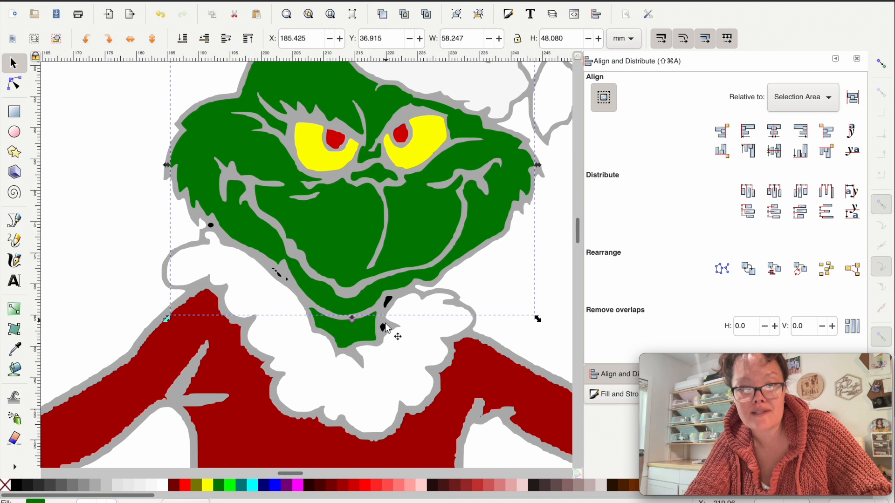
pyautogui.moveTo(122, 203); pyautogui.dragTo(240, 259)
pyautogui.moveTo(123, 216); pyautogui.dragTo(300, 303)
pyautogui.click(508, 318)
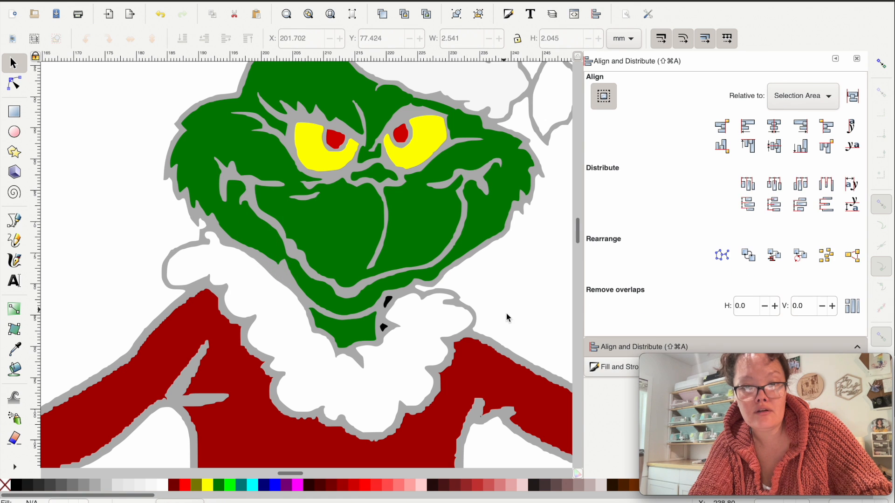
# Step: Delete the two black fragments between the chin and the right side of the fur collar
pyautogui.moveTo(520, 322); pyautogui.dragTo(353, 254)
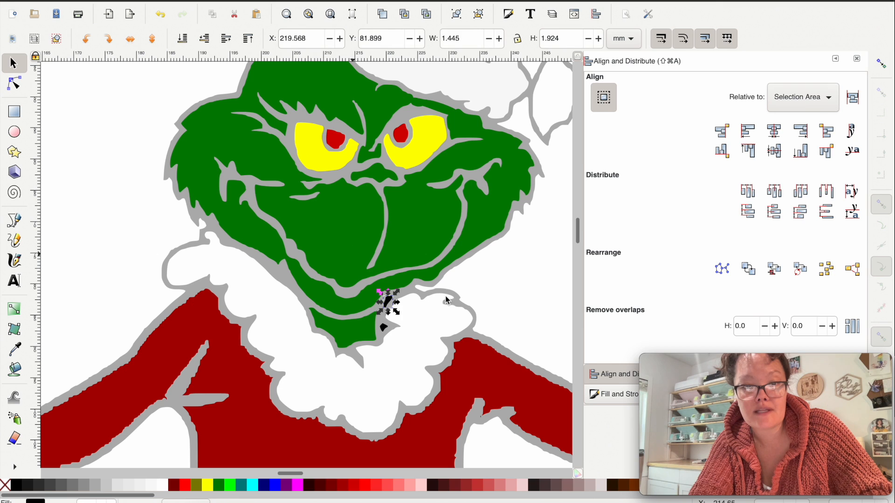
pyautogui.press('Delete')
pyautogui.moveTo(379, 364); pyautogui.dragTo(372, 361)
pyautogui.press('Delete')
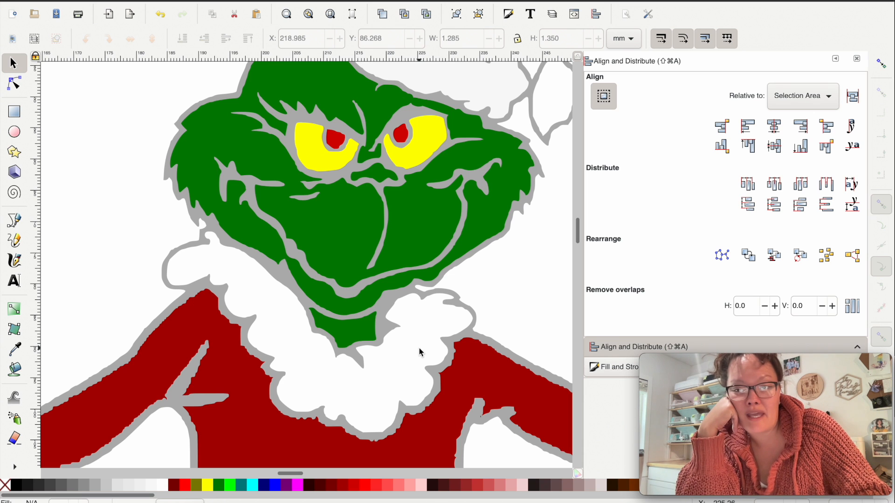
# Step: Extend the separate green thumb piece of the left-hand hand into the palm by moving its three inner nodes together
pyautogui.scroll(-10, 421, 353)
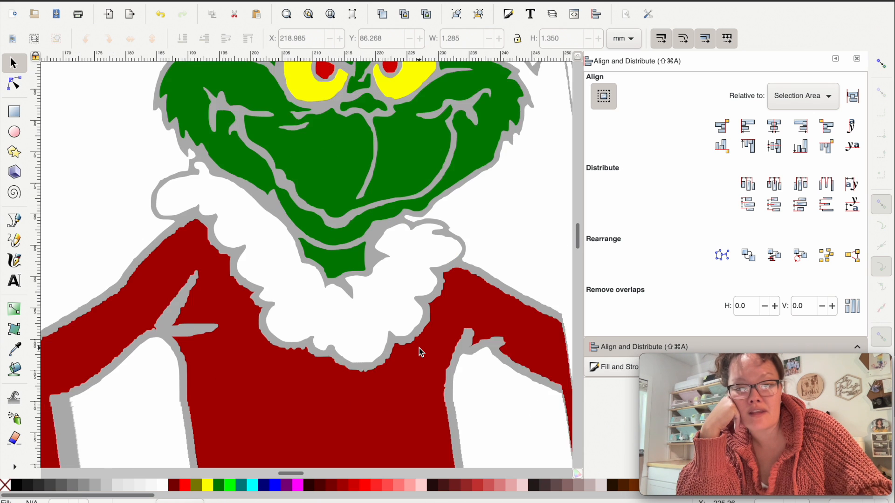
pyautogui.scroll(-4, 421, 353)
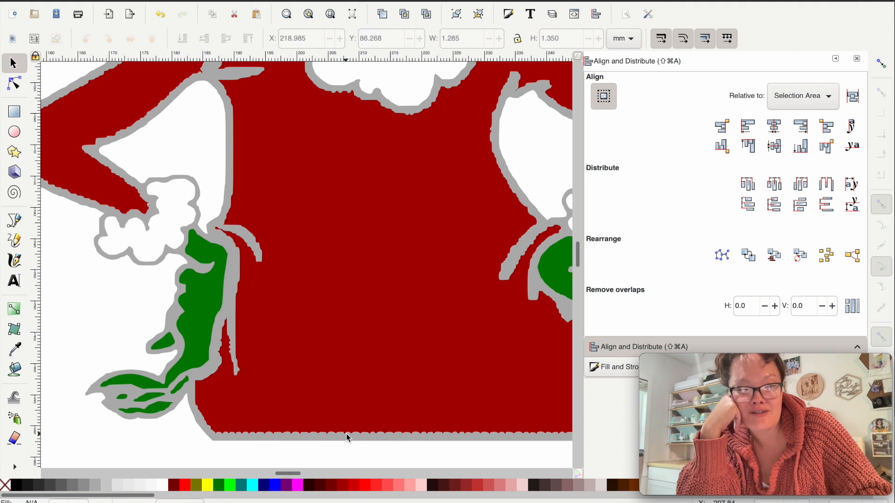
pyautogui.scroll(-6, 346, 437)
pyautogui.hscroll(-5, 346, 437)
pyautogui.scroll(2, 166, 354)
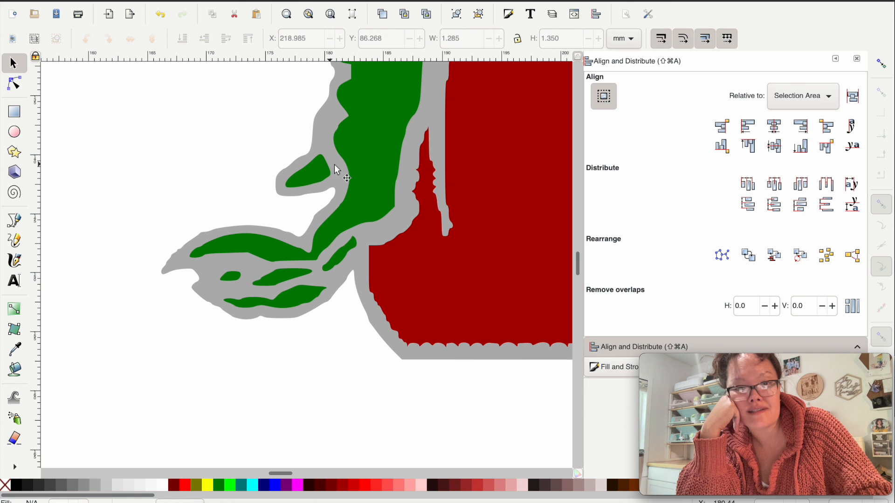
pyautogui.click(327, 245)
pyautogui.scroll(1, 327, 243)
pyautogui.click(301, 173)
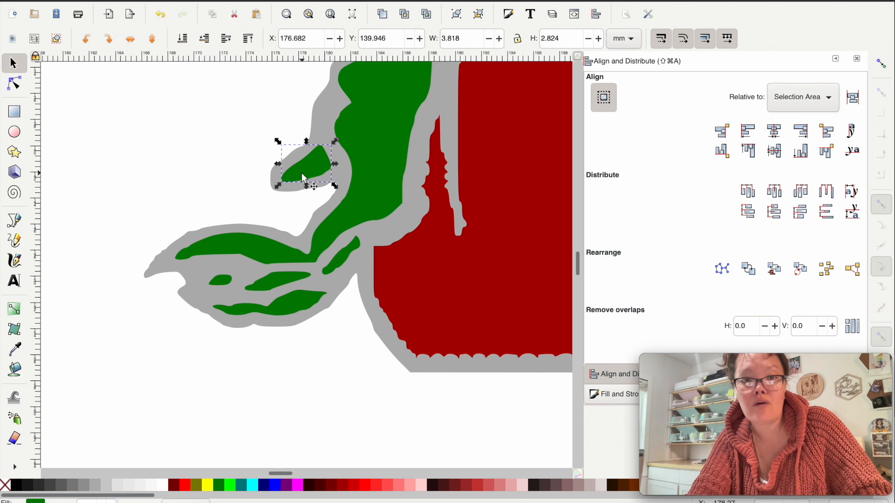
pyautogui.click(14, 86)
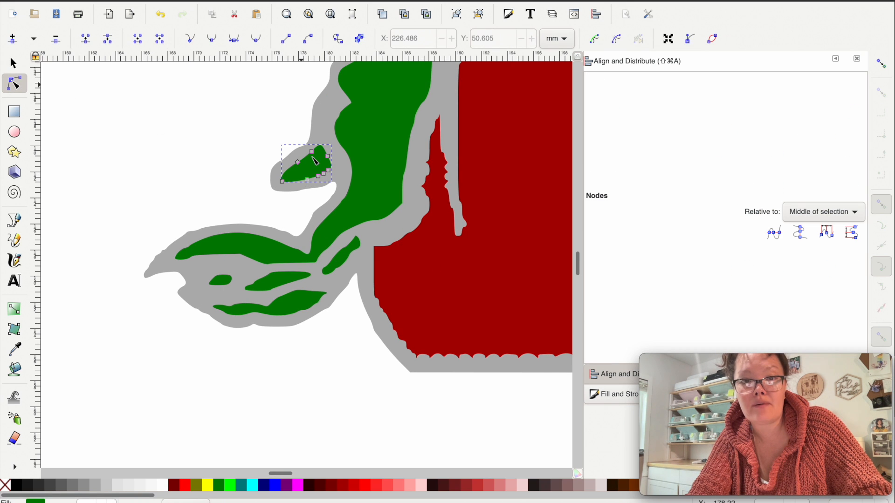
pyautogui.scroll(1, 312, 157)
pyautogui.click(334, 155)
pyautogui.keyDown('shift'); pyautogui.click(335, 175); pyautogui.keyUp('shift')
pyautogui.keyDown('shift'); pyautogui.click(311, 149); pyautogui.keyUp('shift')
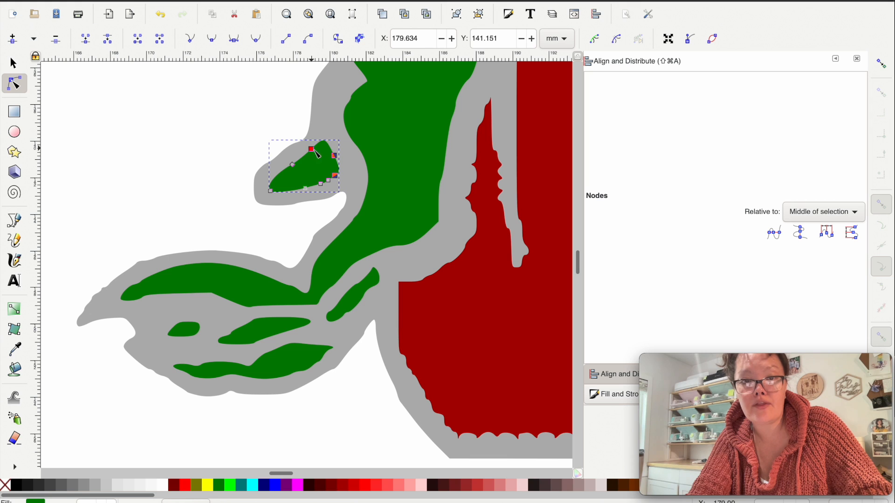
pyautogui.moveTo(334, 158); pyautogui.dragTo(364, 147)
# Step: Stretch the small green fingertip piece by its end nodes until it overlaps the neighboring middle finger piece
pyautogui.click(186, 334)
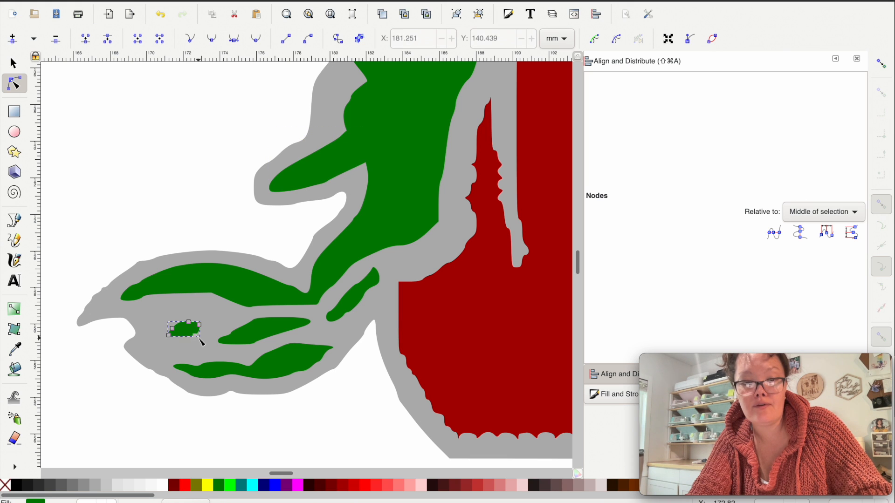
pyautogui.scroll(1, 202, 343)
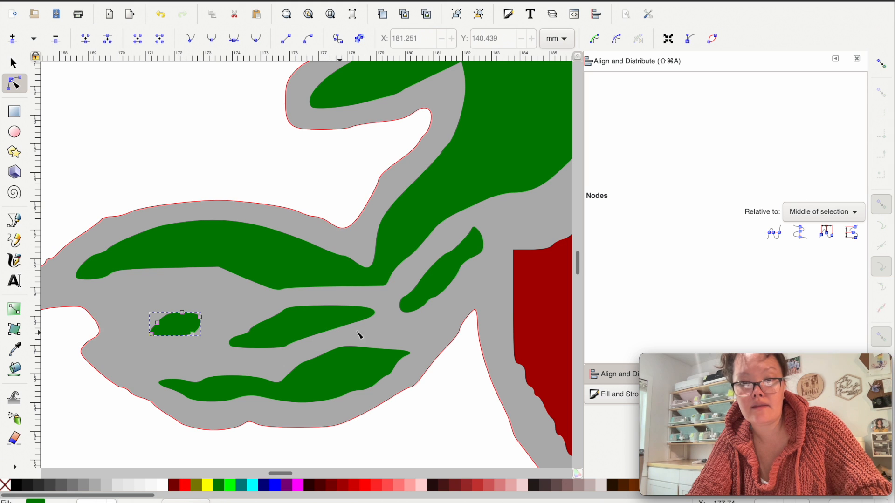
pyautogui.click(193, 334)
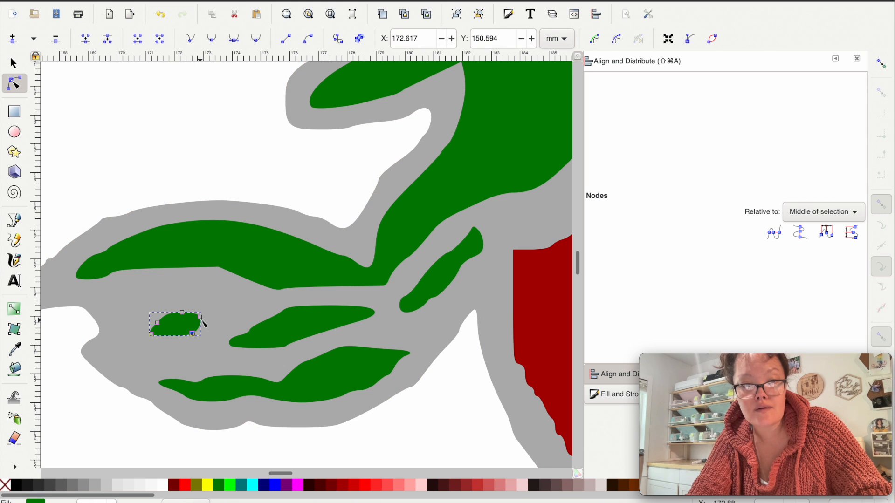
pyautogui.moveTo(200, 319); pyautogui.dragTo(255, 326)
pyautogui.press('super+z')
# Step: Stretch the middle finger piece to meet the diagonal green piece, and extend the diagonal piece's upper end into the palm
pyautogui.click(309, 325)
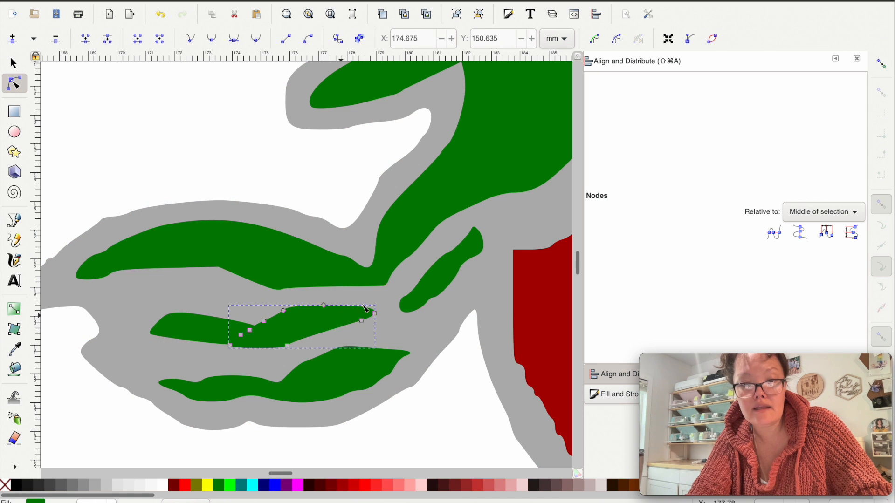
pyautogui.moveTo(349, 293); pyautogui.dragTo(419, 304)
pyautogui.click(475, 235)
pyautogui.moveTo(463, 215); pyautogui.dragTo(518, 185)
pyautogui.click(459, 269)
pyautogui.press('Delete')
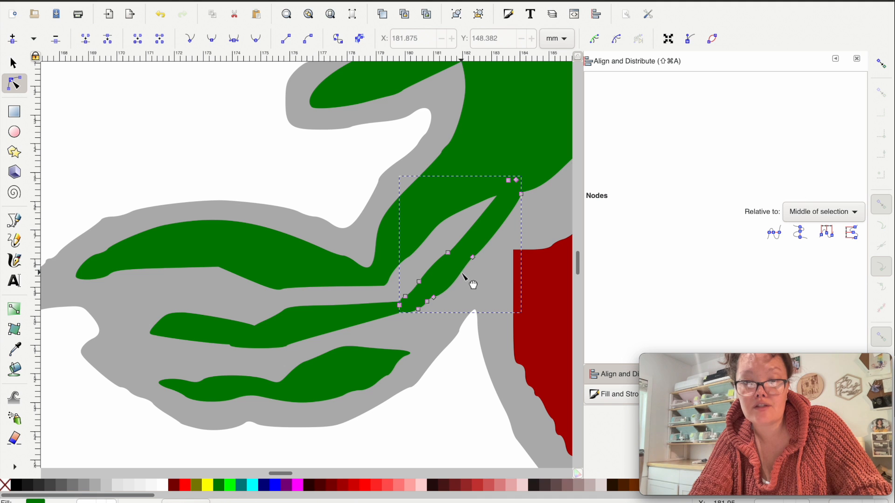
# Step: Stretch the lowest green finger piece by its nodes onto the diagonal piece, and pull its protruding tip inside that piece
pyautogui.scroll(-3, 457, 313)
pyautogui.hscroll(1, 457, 314)
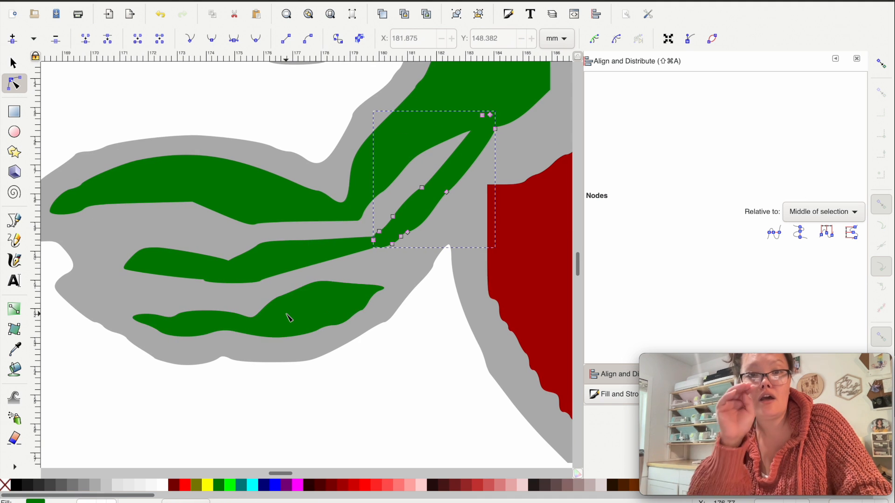
pyautogui.click(385, 396)
pyautogui.scroll(-1, 385, 397)
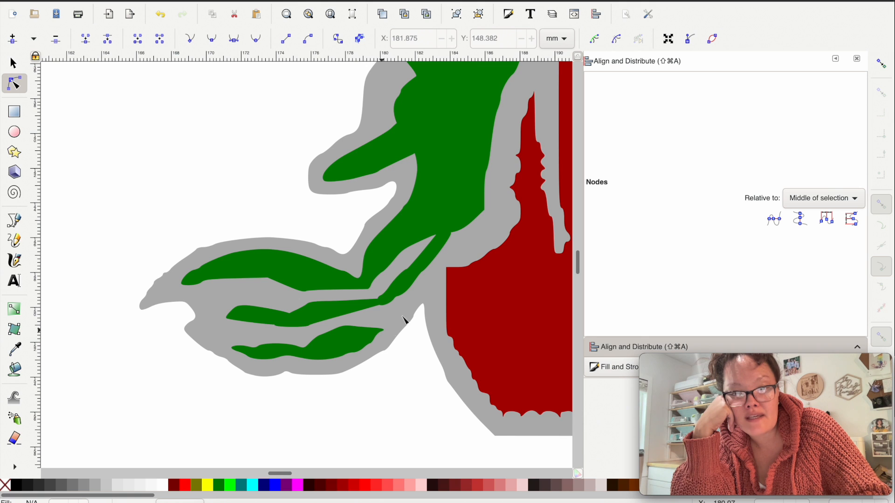
pyautogui.click(376, 341)
pyautogui.scroll(2, 407, 381)
pyautogui.moveTo(405, 363); pyautogui.dragTo(341, 282)
pyautogui.moveTo(354, 312); pyautogui.dragTo(398, 243)
pyautogui.click(433, 324)
pyautogui.scroll(1, 433, 327)
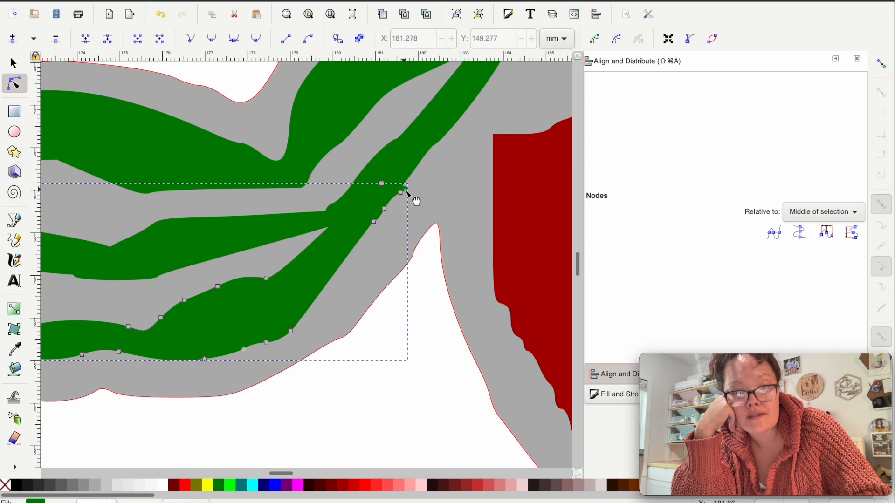
pyautogui.moveTo(404, 196); pyautogui.dragTo(394, 195)
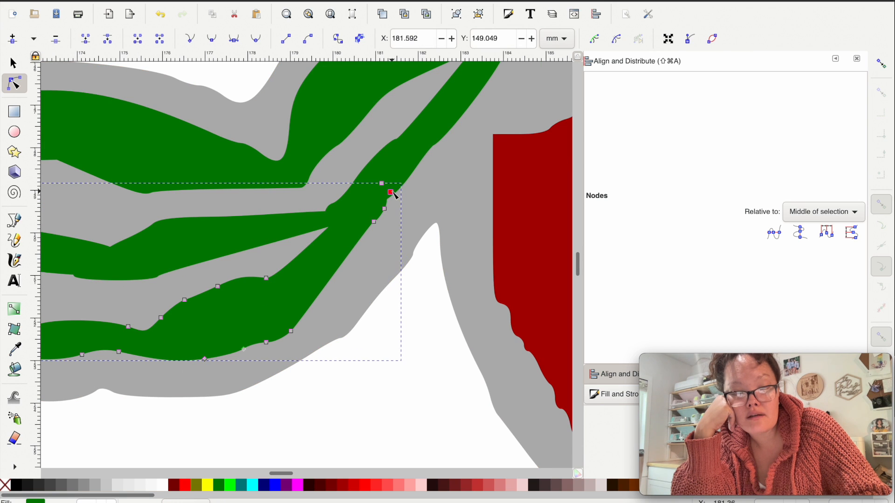
pyautogui.press('s')
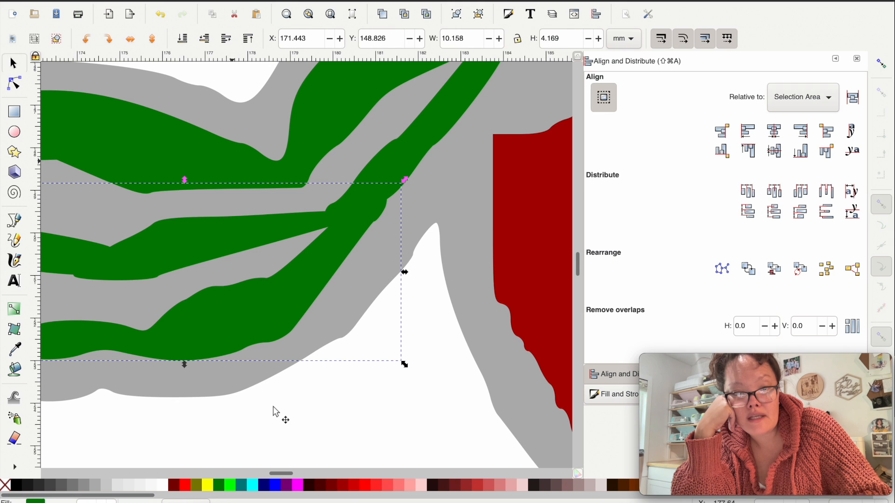
# Step: Deselect the finger piece and examine the reworked hand, both within the whole figure and up close
pyautogui.scroll(-2, 274, 411)
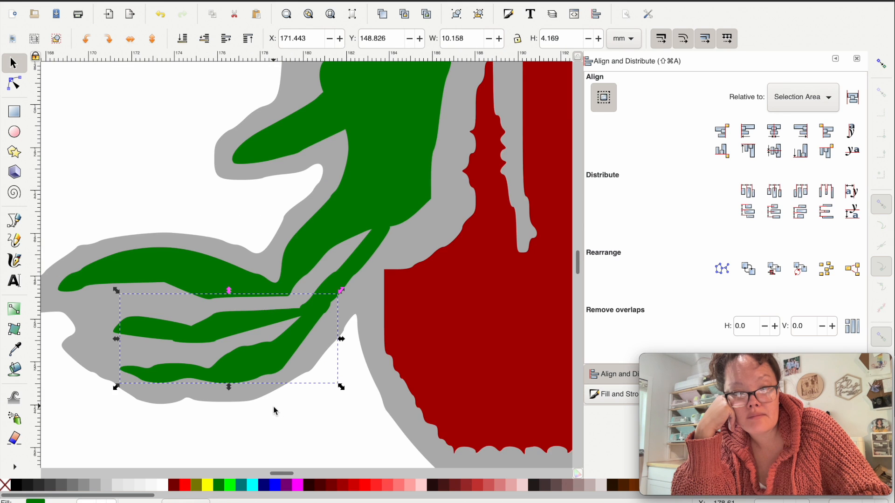
pyautogui.scroll(-2, 274, 411)
pyautogui.click(285, 428)
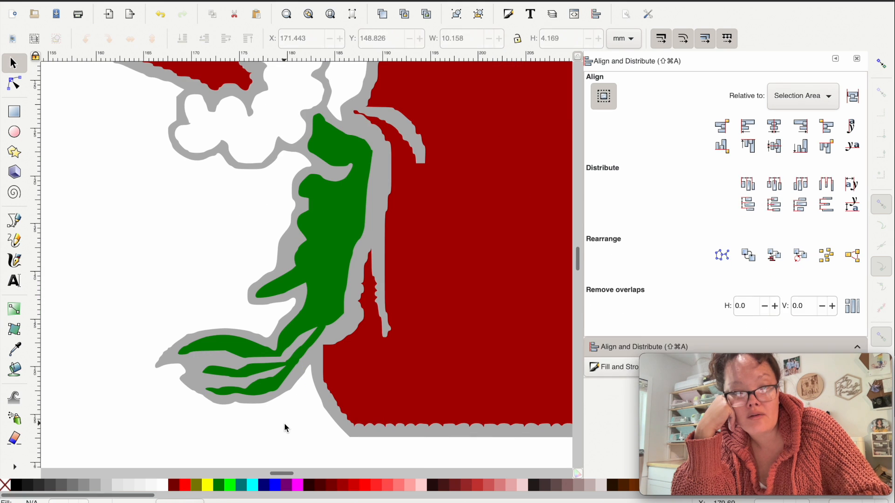
pyautogui.scroll(-2, 285, 428)
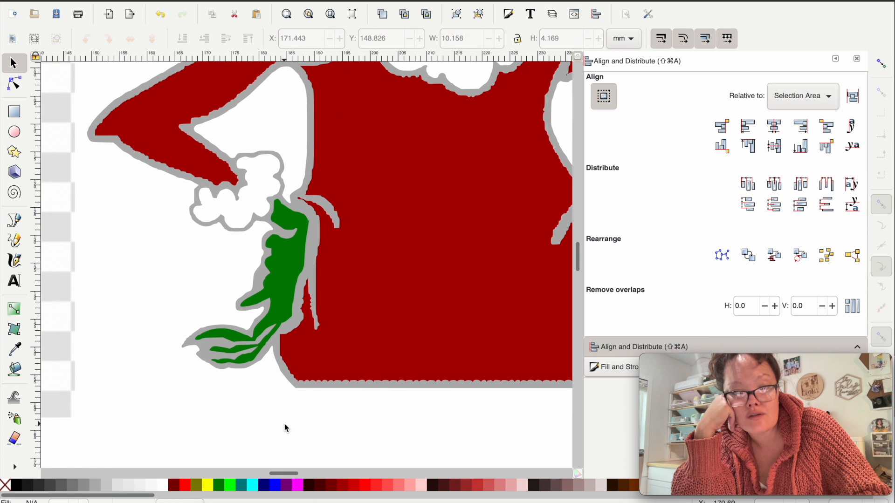
pyautogui.scroll(-3, 285, 427)
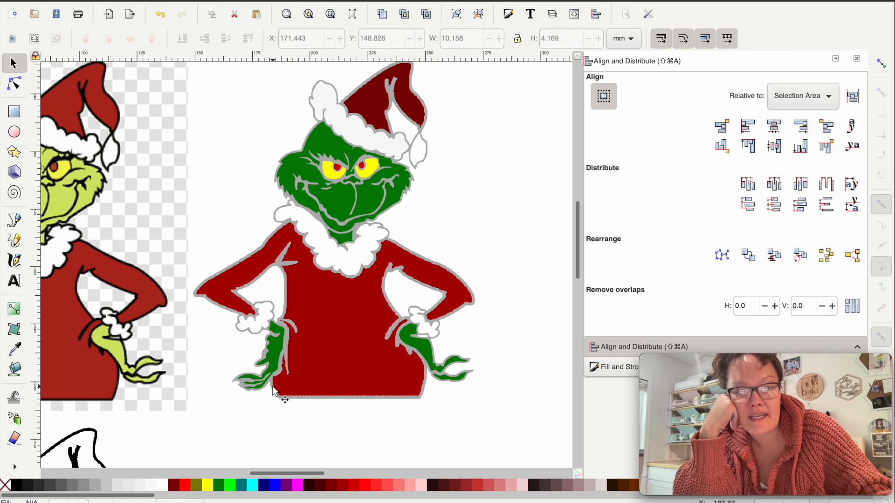
pyautogui.scroll(1, 273, 391)
pyautogui.scroll(1, 273, 391)
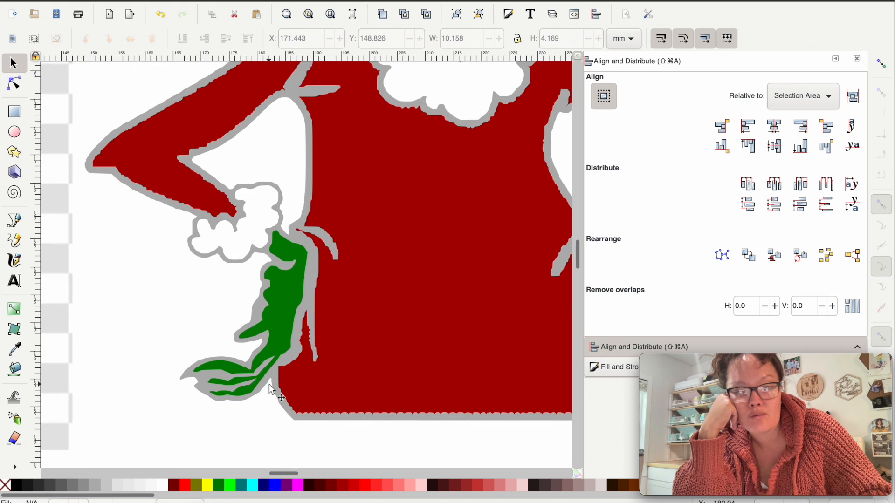
pyautogui.scroll(1, 273, 391)
pyautogui.scroll(1, 269, 390)
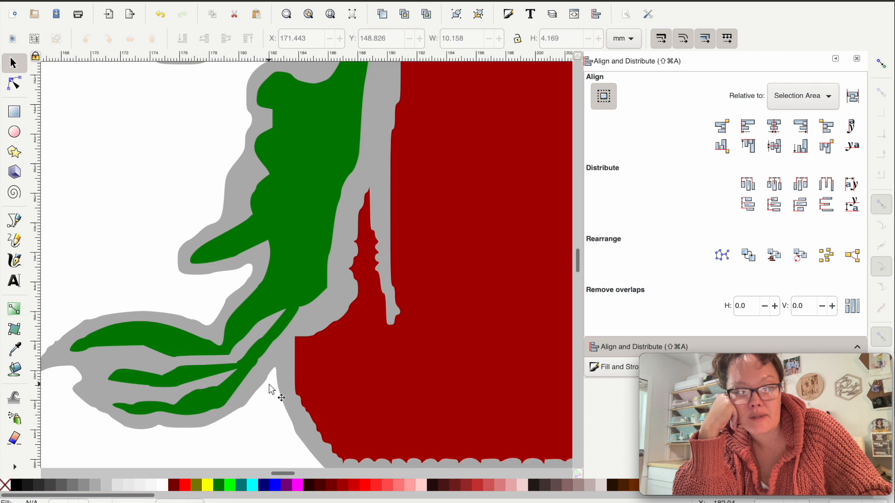
# Step: Select all the green finger pieces and the palm of the reworked hand and combine them with Union
pyautogui.click(270, 389)
pyautogui.keyDown('shift'); pyautogui.click(328, 342); pyautogui.keyUp('shift')
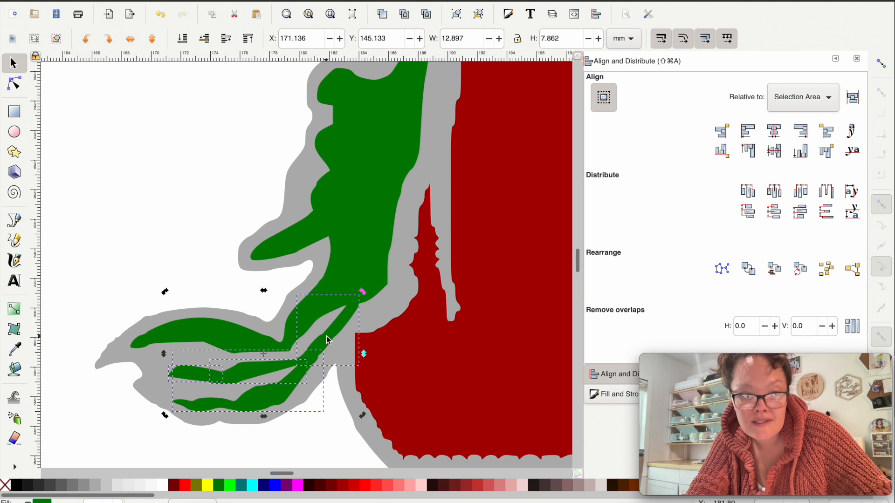
pyautogui.keyDown('shift'); pyautogui.click(346, 273); pyautogui.keyUp('shift')
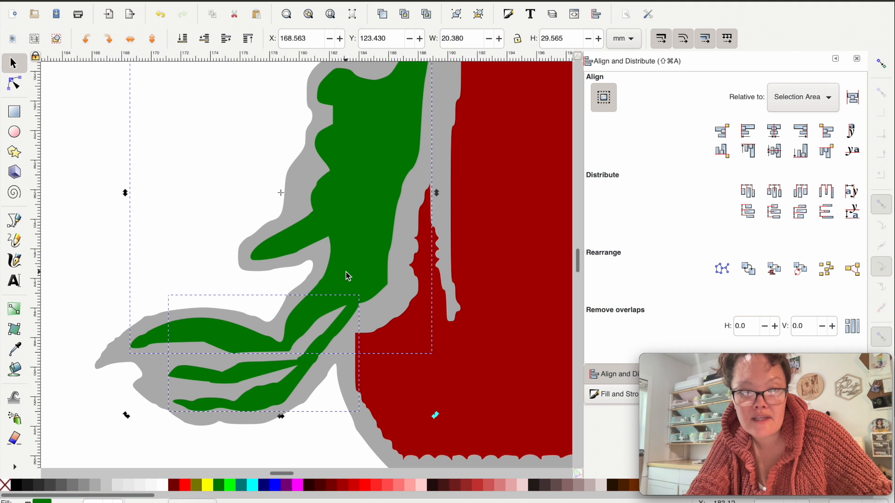
pyautogui.press('super+plus')
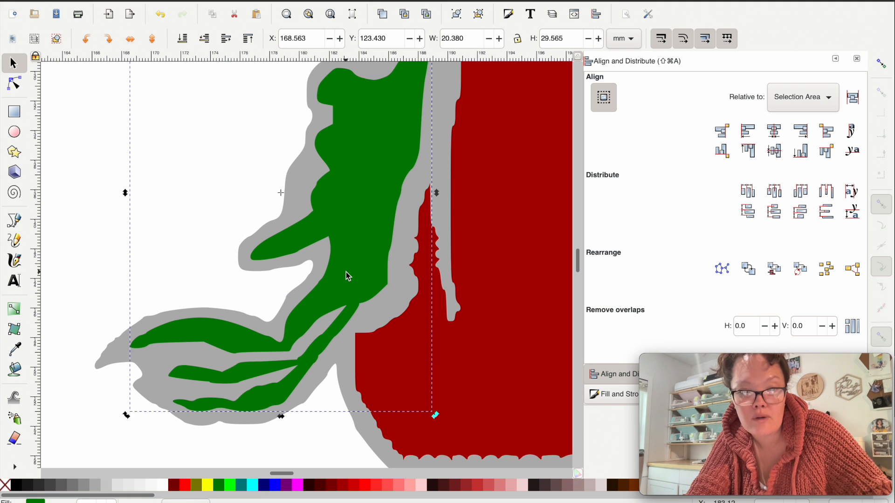
# Step: Shift the united hand slightly to test which green pieces move together, and undo the move
pyautogui.moveTo(314, 320)
pyautogui.mouseDown()
pyautogui.moveTo(272, 314)
pyautogui.moveTo(317, 351)
pyautogui.moveTo(320, 337)
pyautogui.mouseUp()
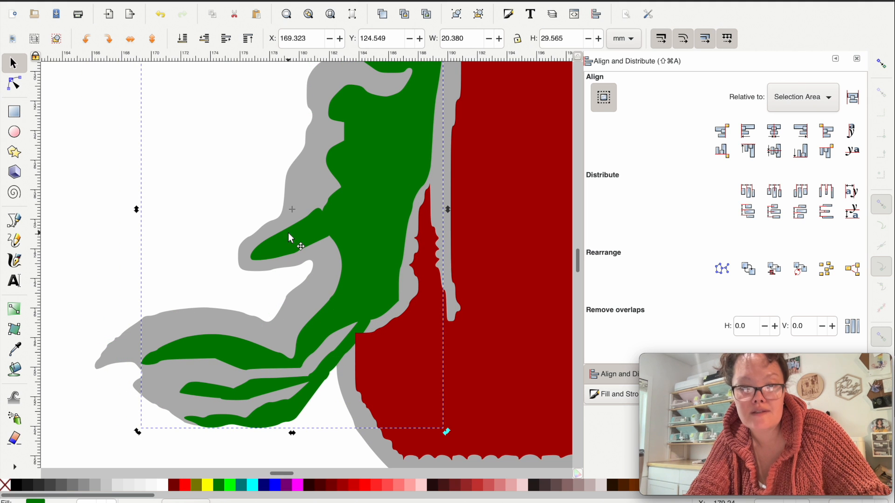
pyautogui.press('super+z')
pyautogui.press('super+z')
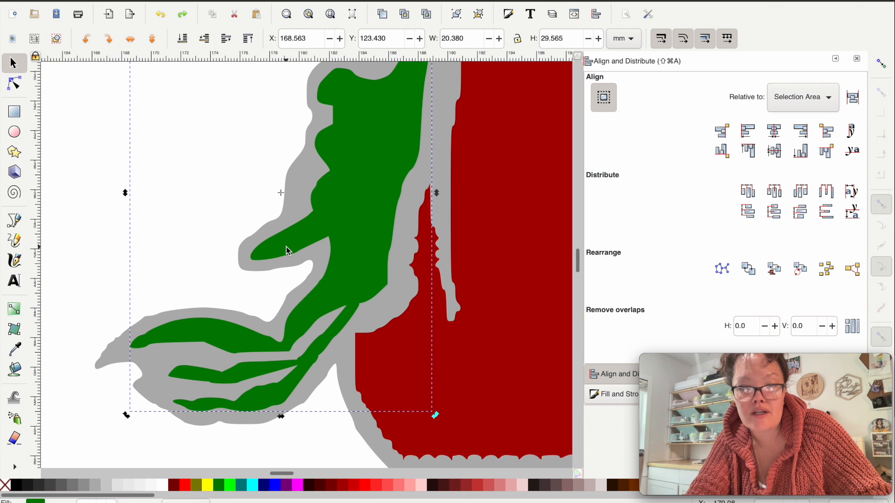
# Step: Add the green thumb piece to the united hand with Union, and deselect the hand
pyautogui.keyDown('shift'); pyautogui.click(286, 249); pyautogui.keyUp('shift')
pyautogui.press('super+plus')
pyautogui.scroll(-2, 286, 250)
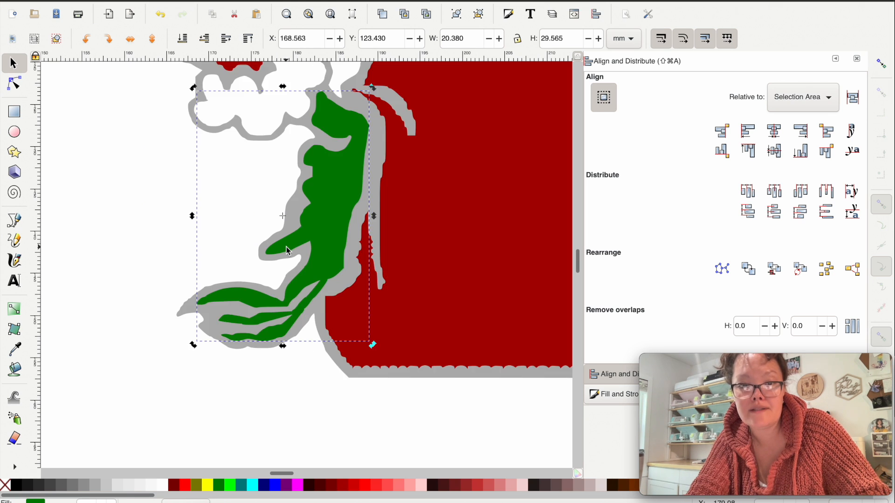
pyautogui.click(287, 378)
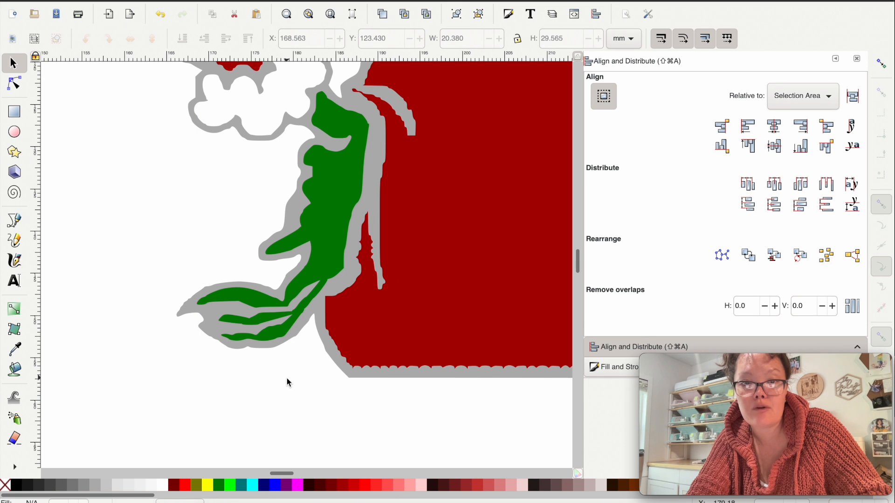
# Step: On the other hand, stretch the detached lower green finger by its inner end nodes up to the palm, and deselect it
pyautogui.scroll(-4, 287, 378)
pyautogui.hscroll(3, 287, 378)
pyautogui.scroll(-2, 286, 379)
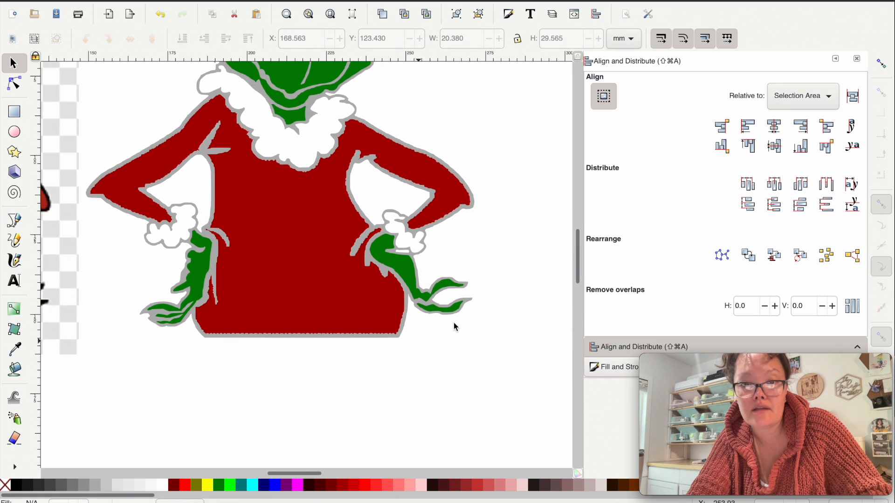
pyautogui.scroll(1, 454, 322)
pyautogui.scroll(1, 453, 322)
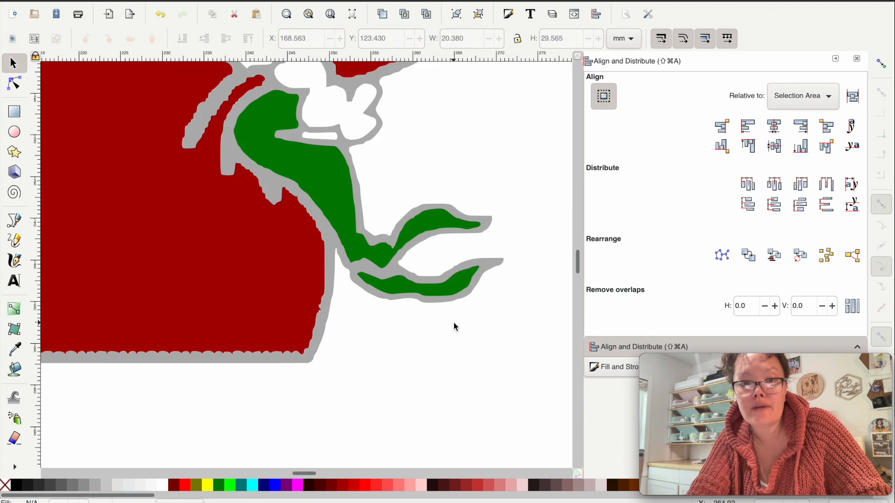
pyautogui.scroll(1, 362, 277)
pyautogui.press('n')
pyautogui.click(362, 281)
pyautogui.click(362, 280)
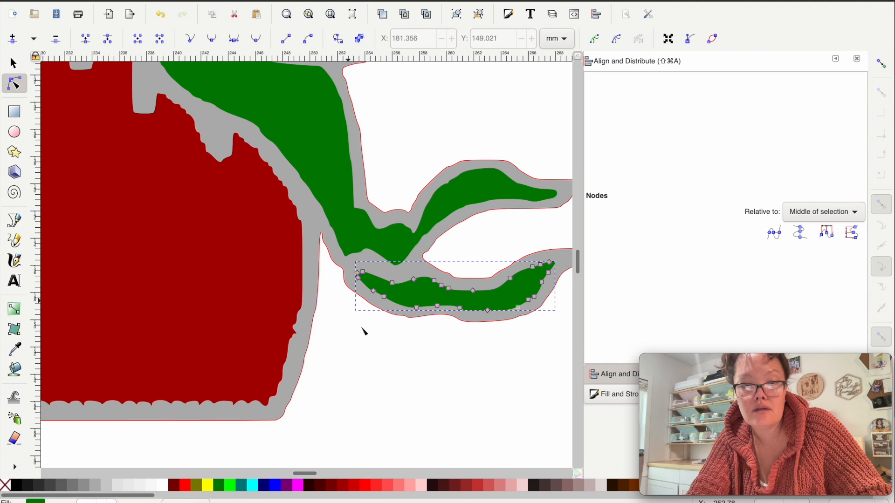
pyautogui.moveTo(363, 278); pyautogui.dragTo(344, 254)
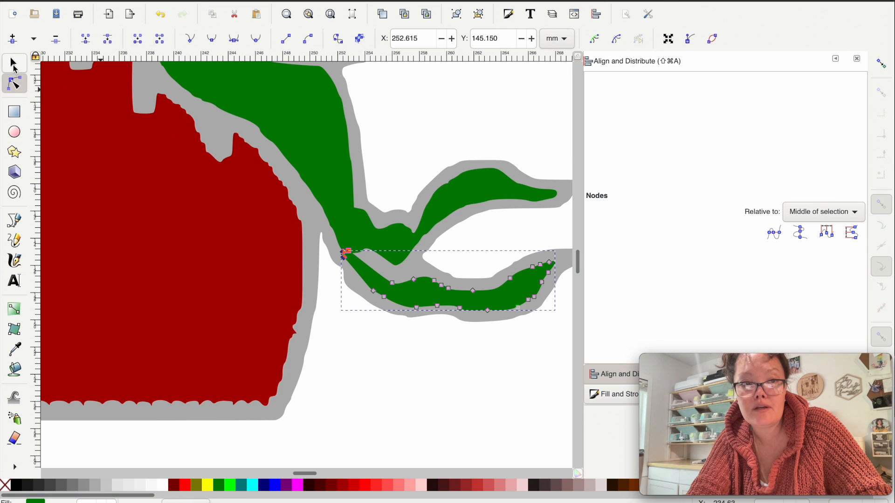
pyautogui.click(14, 64)
pyautogui.scroll(1, 369, 290)
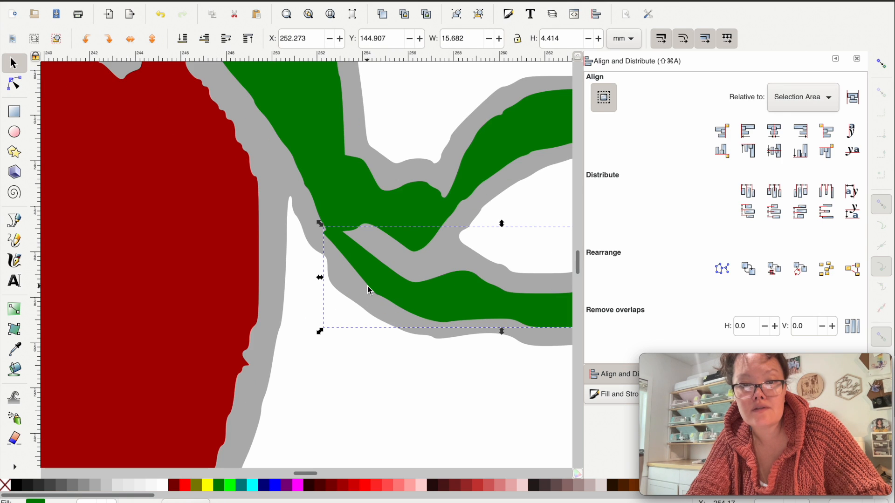
pyautogui.click(390, 375)
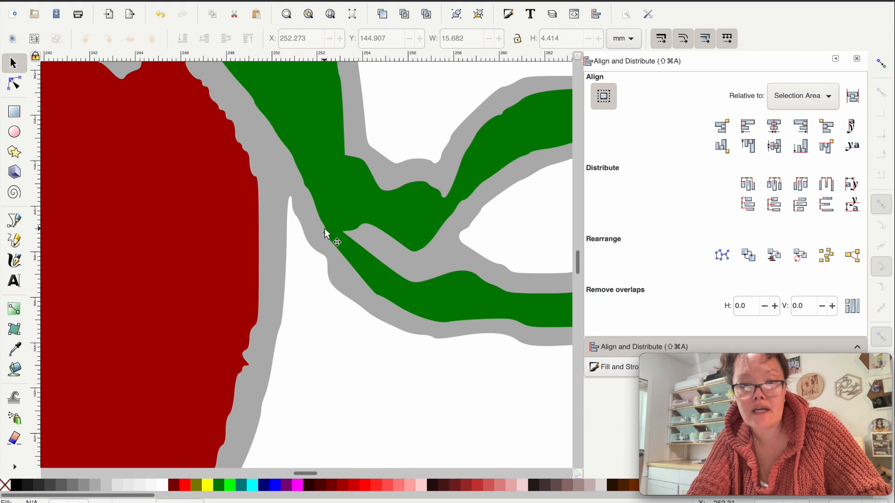
# Step: Shift the lower finger's inner end nodes further into the palm so that the two green pieces overlap
pyautogui.click(14, 84)
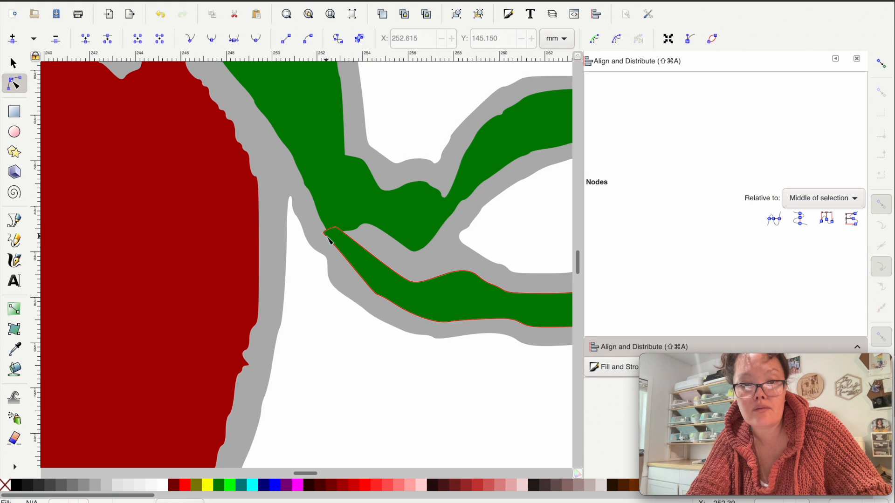
pyautogui.click(327, 237)
pyautogui.moveTo(304, 264); pyautogui.dragTo(337, 221)
pyautogui.click(330, 234)
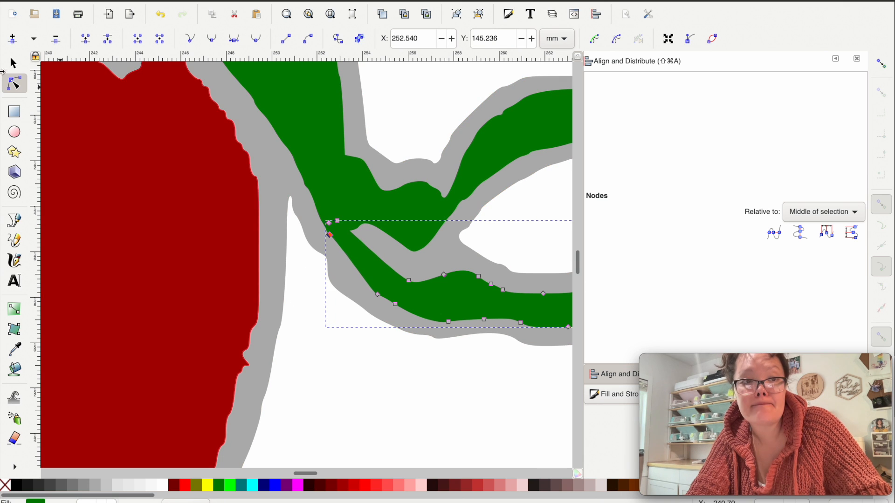
pyautogui.click(14, 63)
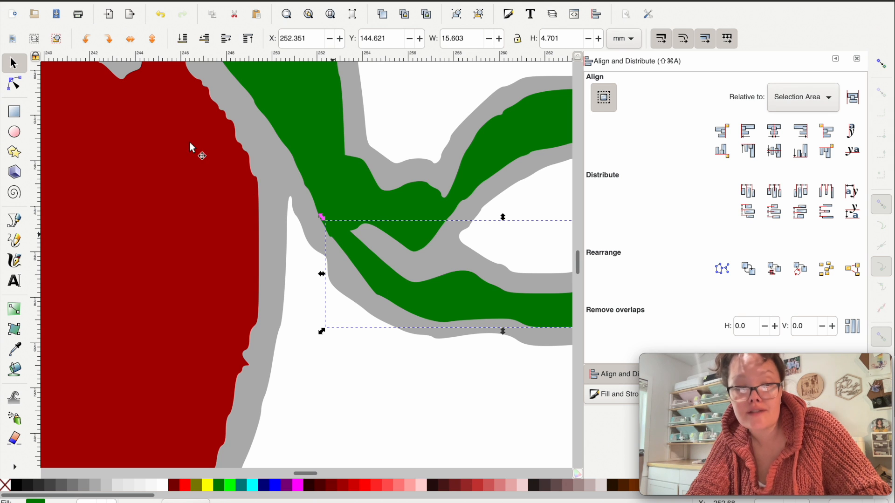
# Step: Select the lower finger together with the green palm and combine them with Union
pyautogui.scroll(-1, 393, 297)
pyautogui.hscroll(5, 393, 298)
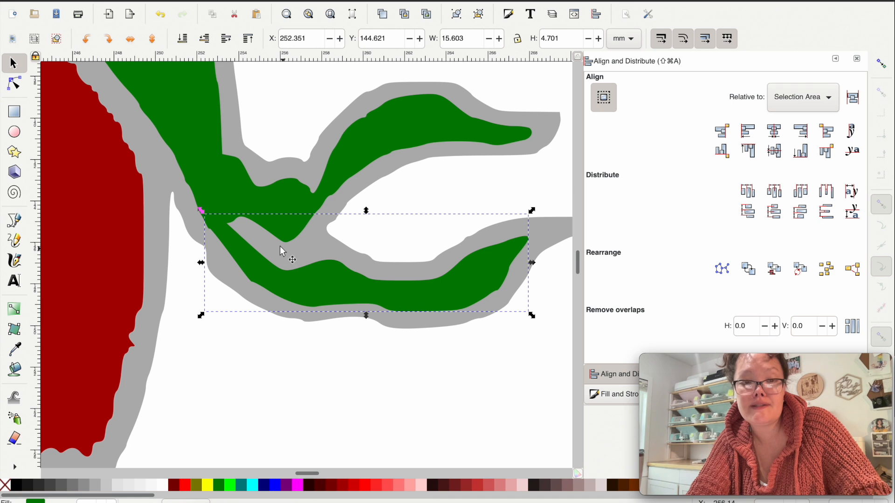
pyautogui.keyDown('shift'); pyautogui.click(226, 197); pyautogui.keyUp('shift')
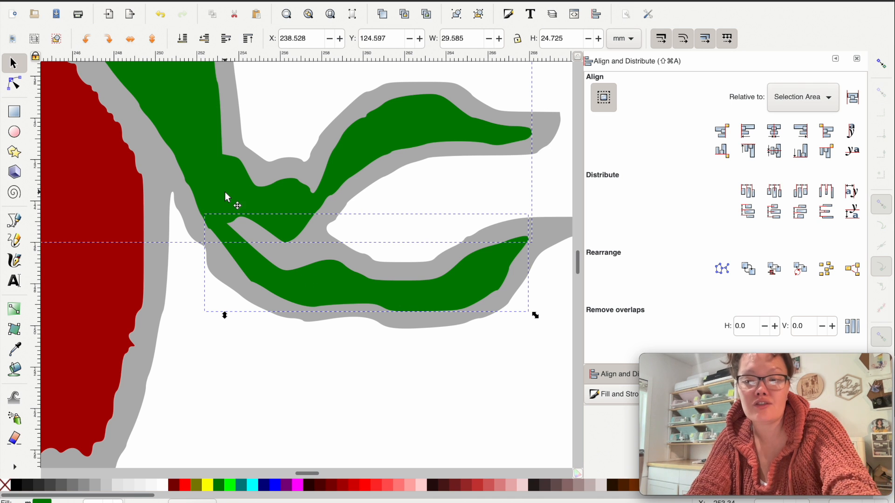
pyautogui.press('super+plus')
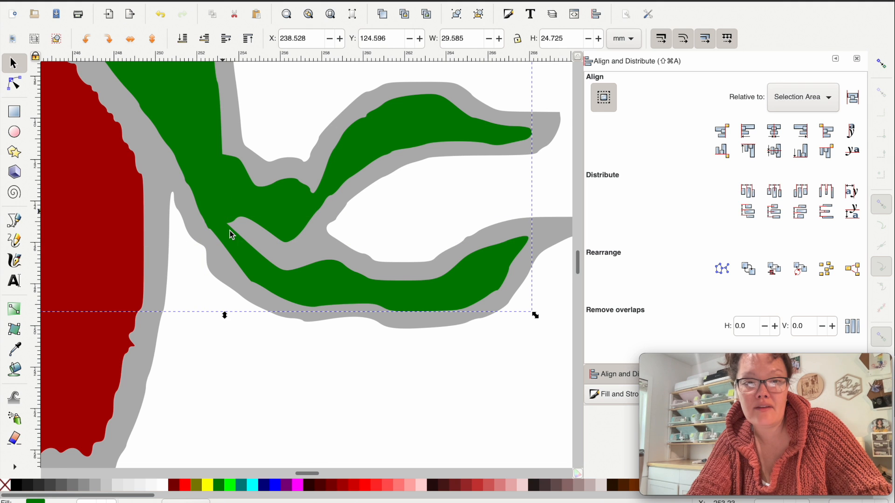
# Step: Smooth the small bump on the outer edge where the finger joins the palm by removing the stray node
pyautogui.scroll(2, 232, 234)
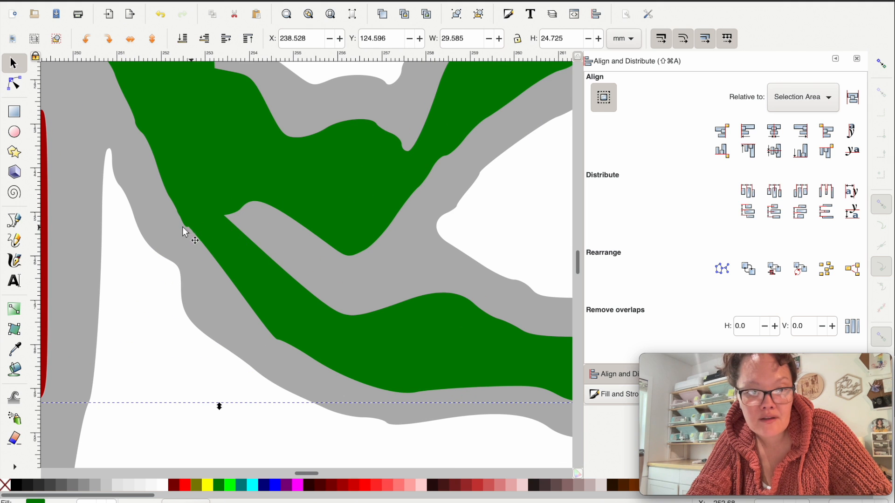
pyautogui.click(14, 87)
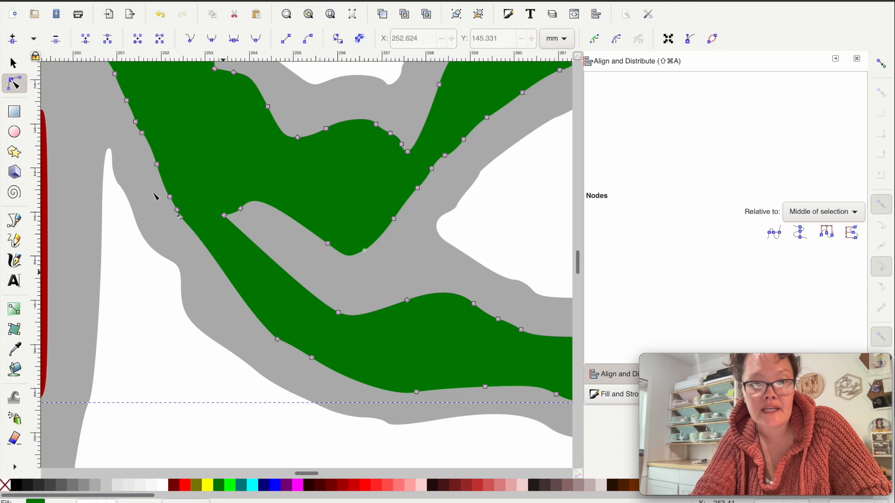
pyautogui.click(14, 65)
pyautogui.scroll(-2, 251, 380)
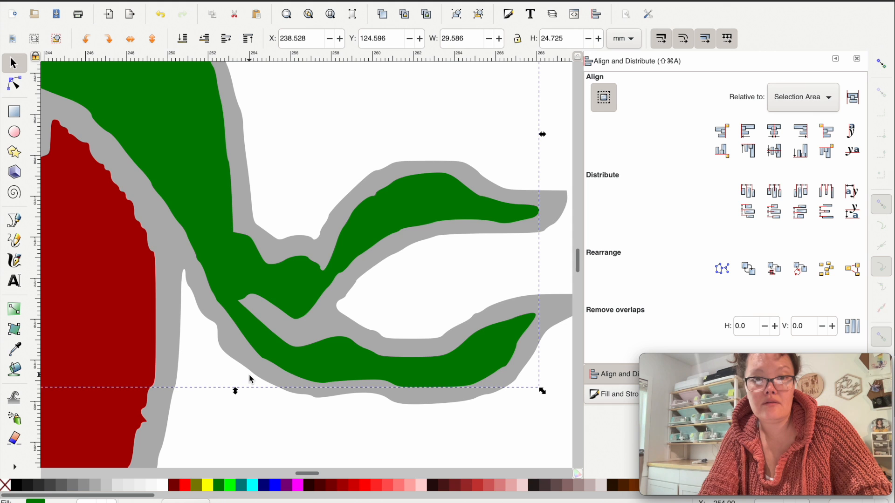
# Step: Select the dark red suit and simplify its path to smooth the jagged edges
pyautogui.scroll(-3, 250, 380)
pyautogui.scroll(-3, 250, 379)
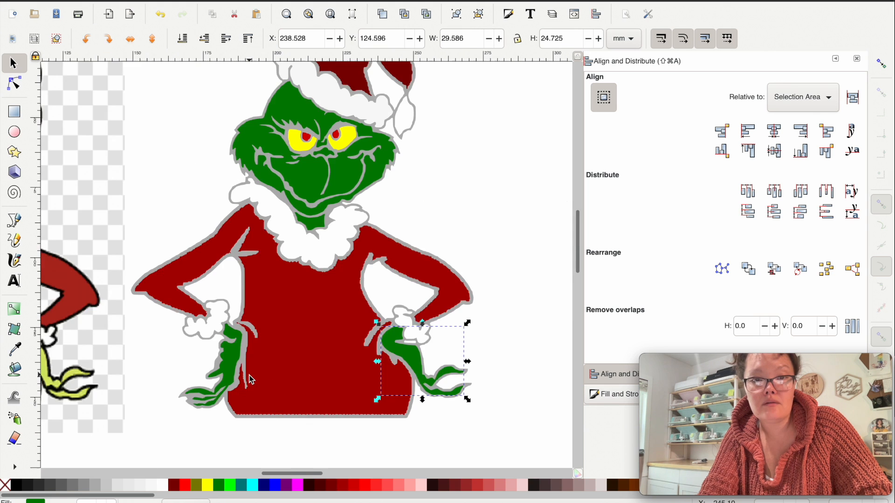
pyautogui.scroll(1, 249, 375)
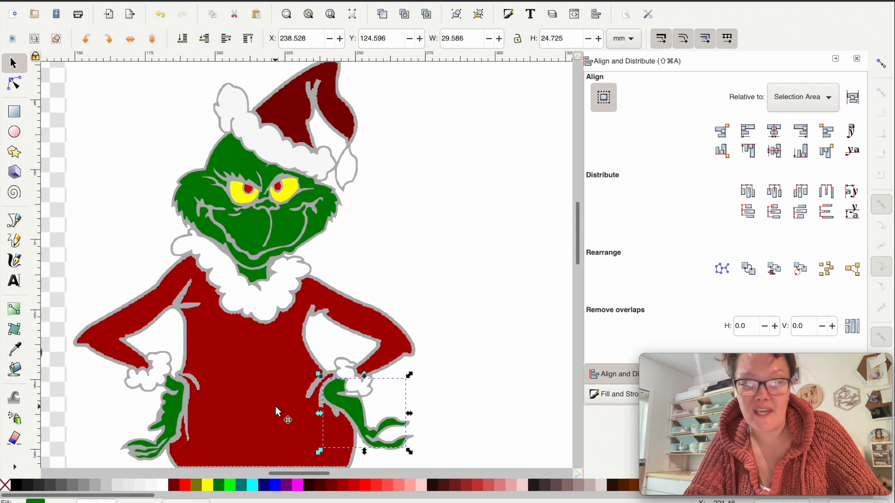
pyautogui.scroll(-2, 275, 411)
pyautogui.scroll(1, 276, 410)
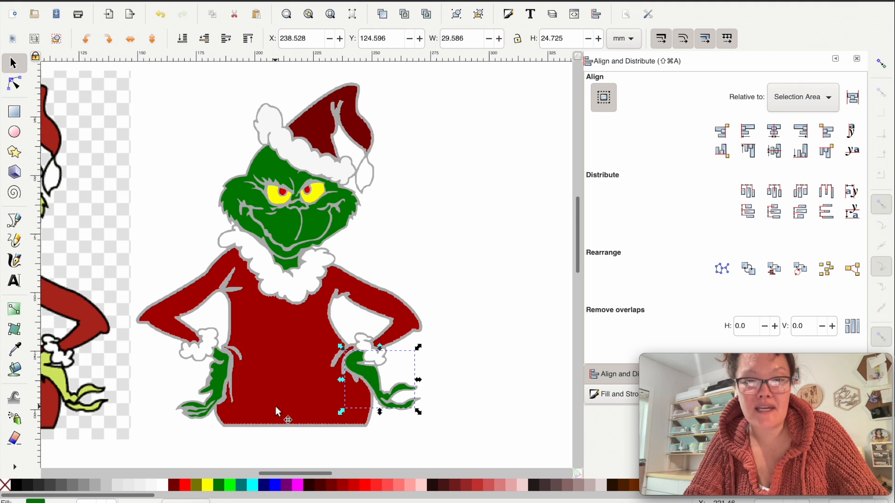
pyautogui.scroll(1, 275, 407)
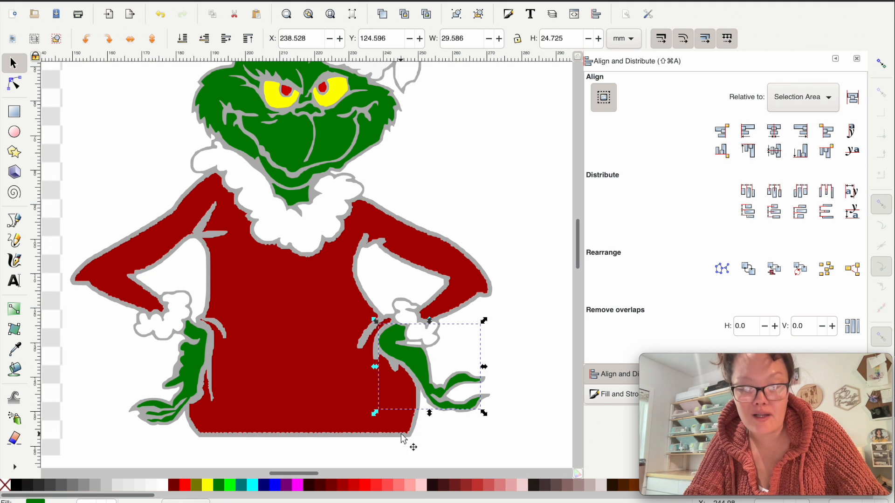
pyautogui.click(324, 416)
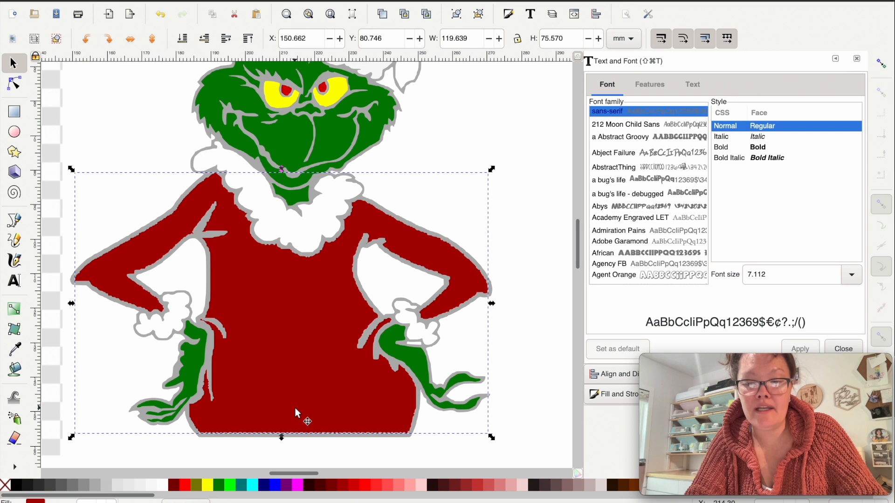
pyautogui.press('super+l')
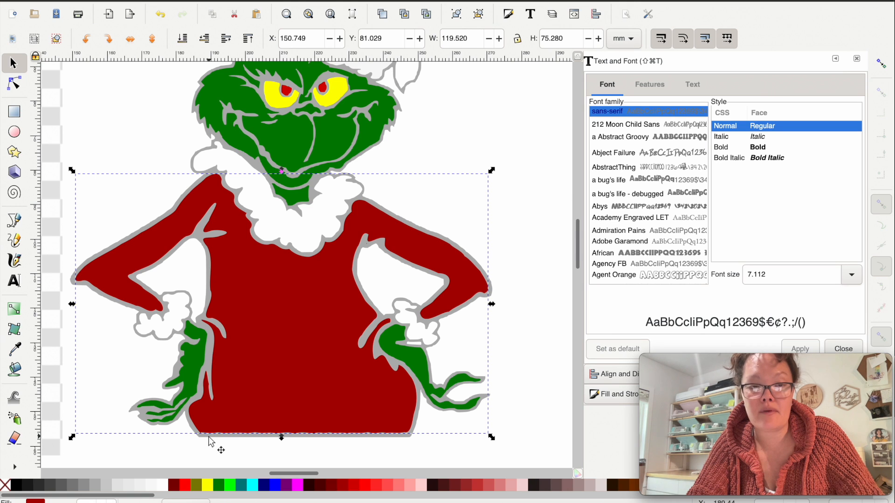
# Step: Undo the suit's simplification, reselect the suit, and display the nodes of its original path
pyautogui.press('super+z')
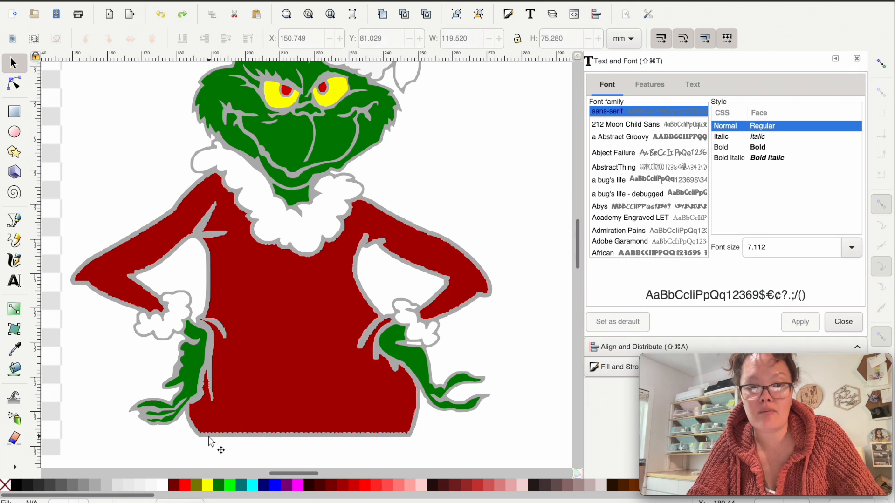
pyautogui.press('super+shift+z')
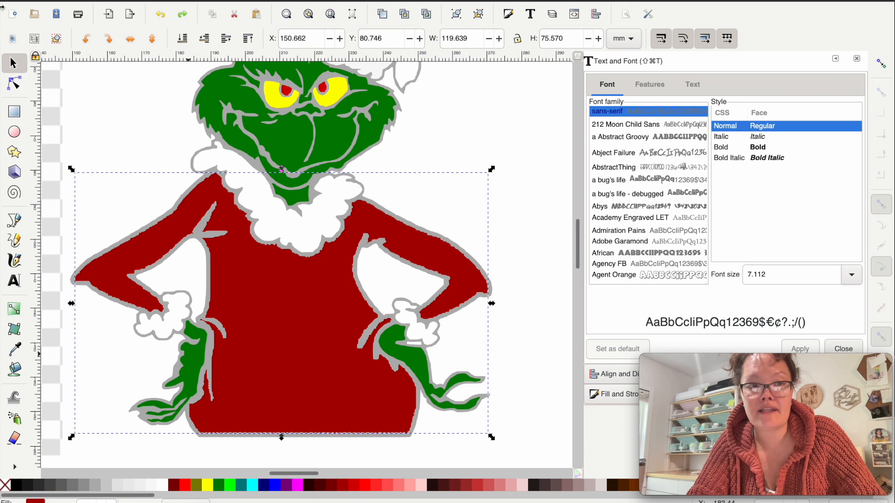
pyautogui.click(18, 88)
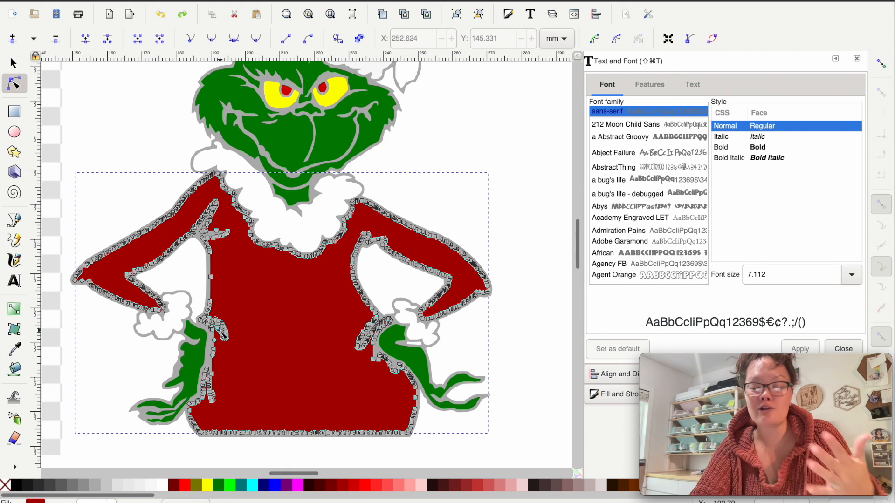
pyautogui.click(13, 63)
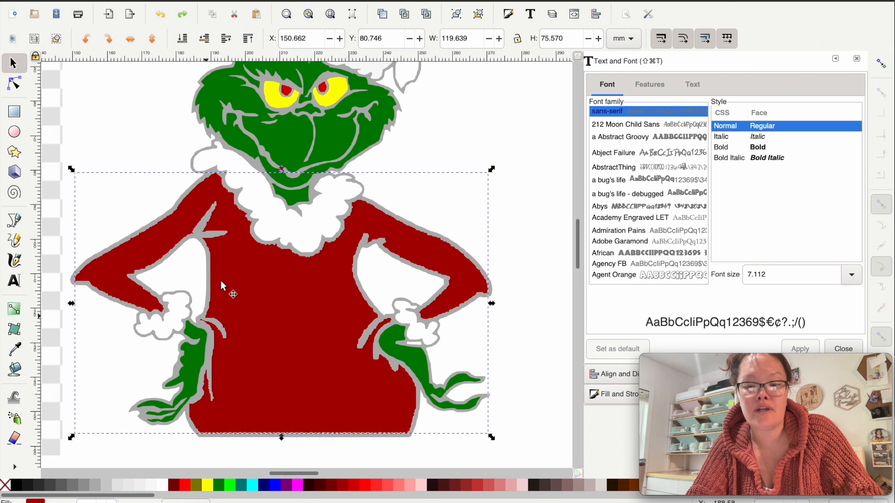
# Step: Simplify the red suit's path again and display its reduced set of nodes
pyautogui.press('super+l')
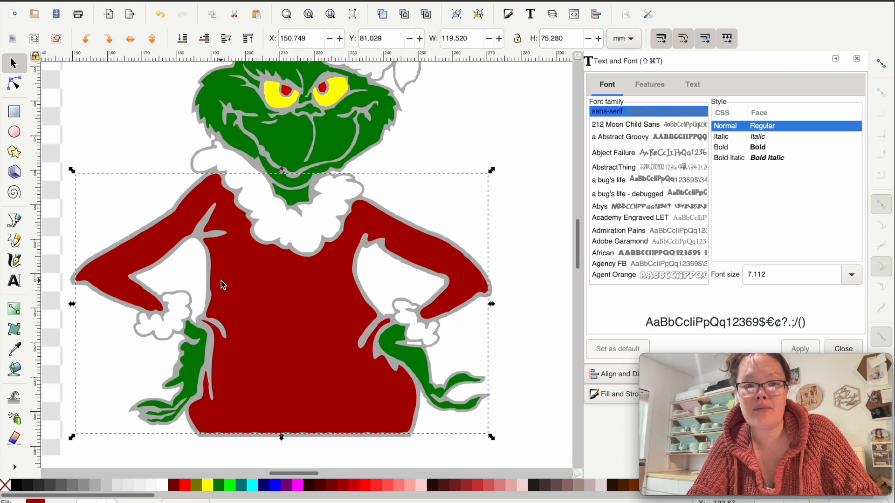
pyautogui.click(15, 84)
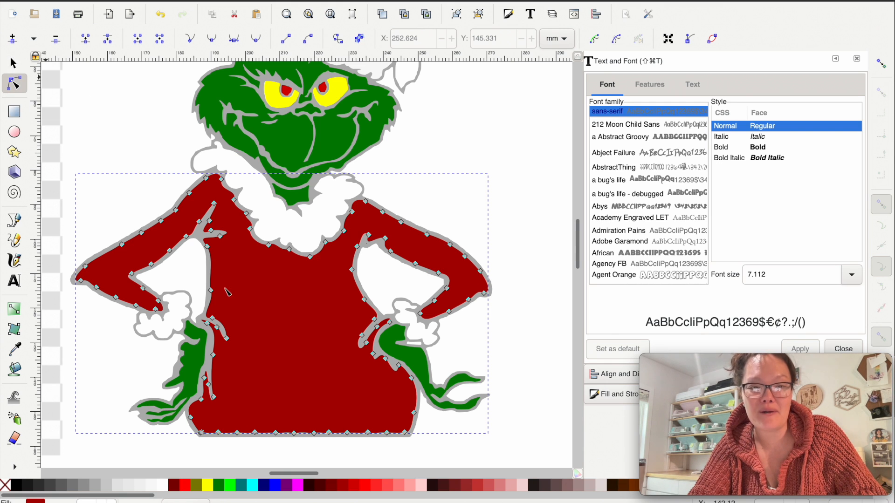
pyautogui.scroll(-3, 227, 291)
pyautogui.scroll(-3, 227, 291)
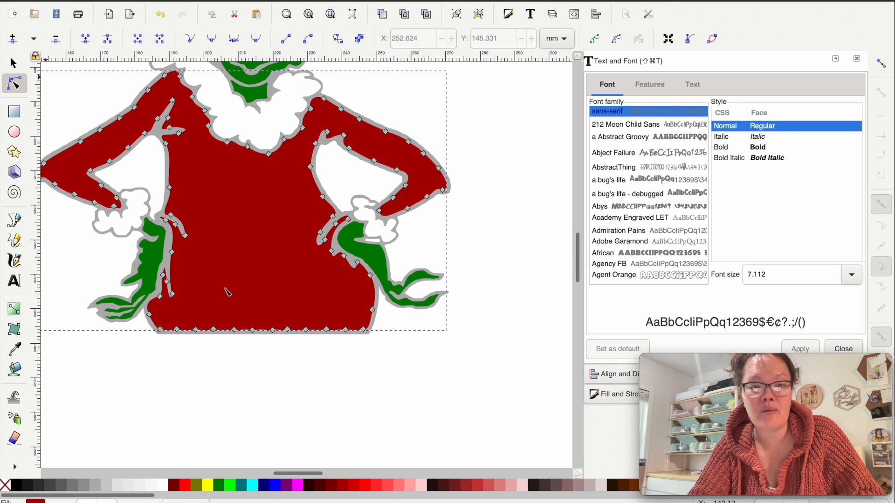
# Step: Delete the intermediate nodes along the bottom edge of the red suit, keeping its two corner nodes
pyautogui.scroll(3, 227, 292)
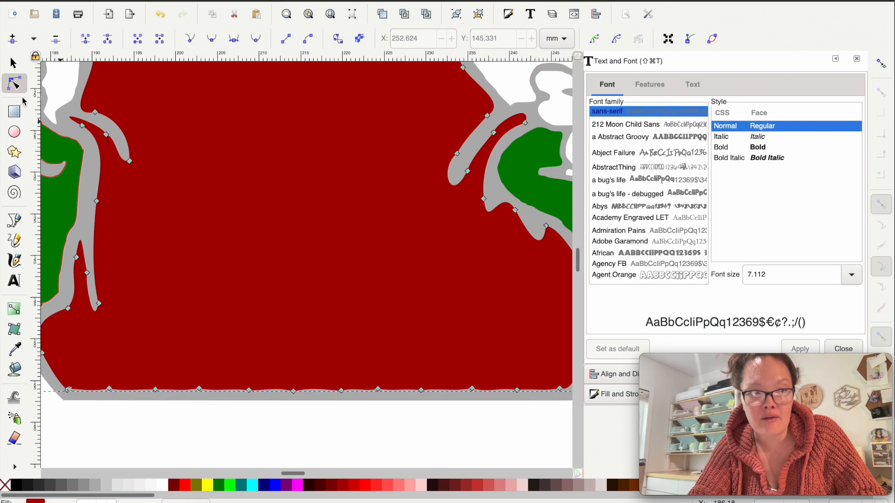
pyautogui.click(13, 63)
pyautogui.click(146, 429)
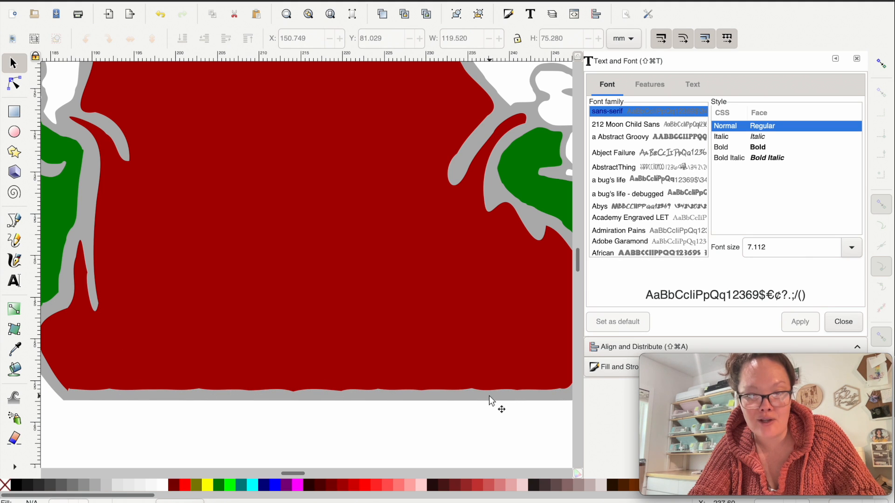
pyautogui.click(14, 84)
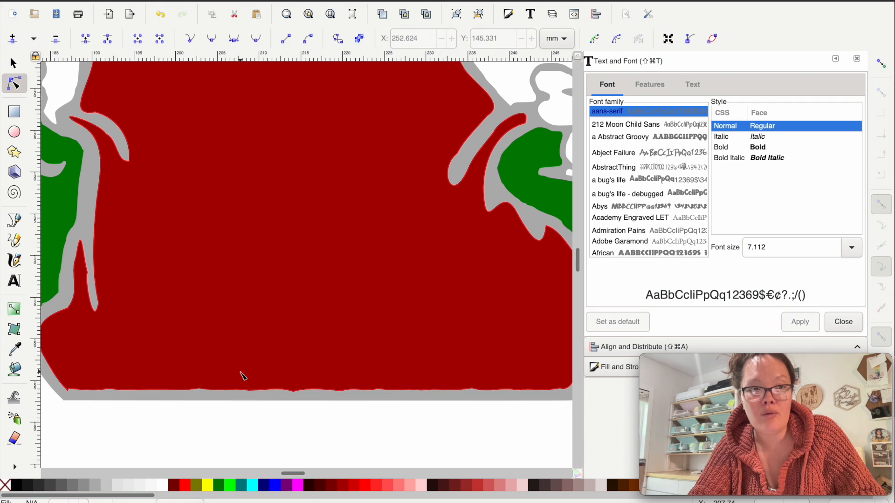
pyautogui.scroll(-2, 241, 373)
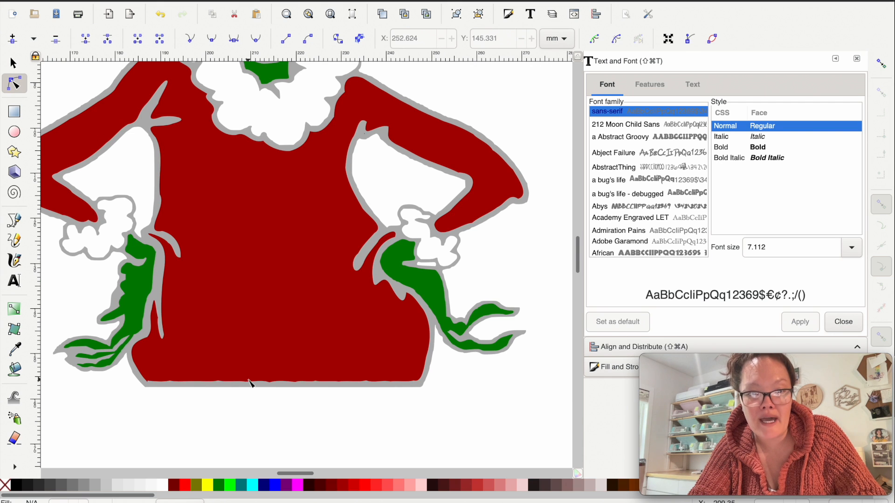
pyautogui.click(250, 374)
pyautogui.moveTo(403, 416); pyautogui.dragTo(157, 349)
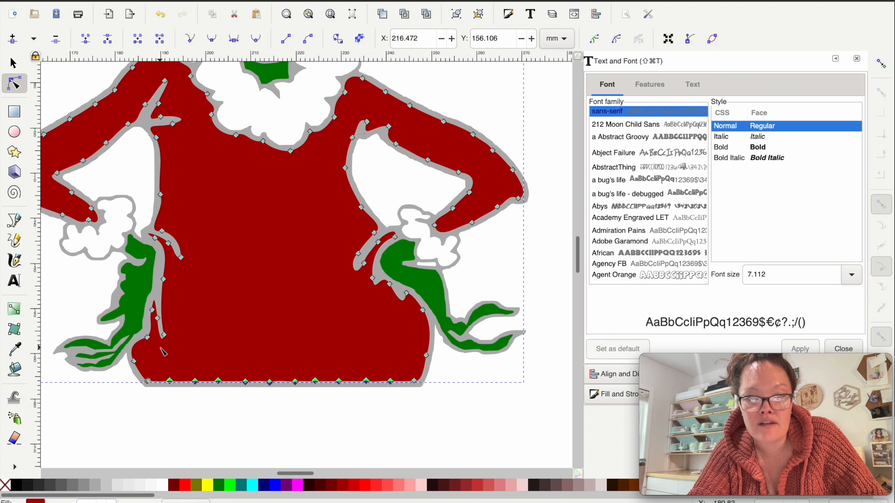
pyautogui.press('Delete')
# Step: Reshape the red suit's bottom edge into a straight line between its two corners
pyautogui.moveTo(212, 384); pyautogui.dragTo(213, 386)
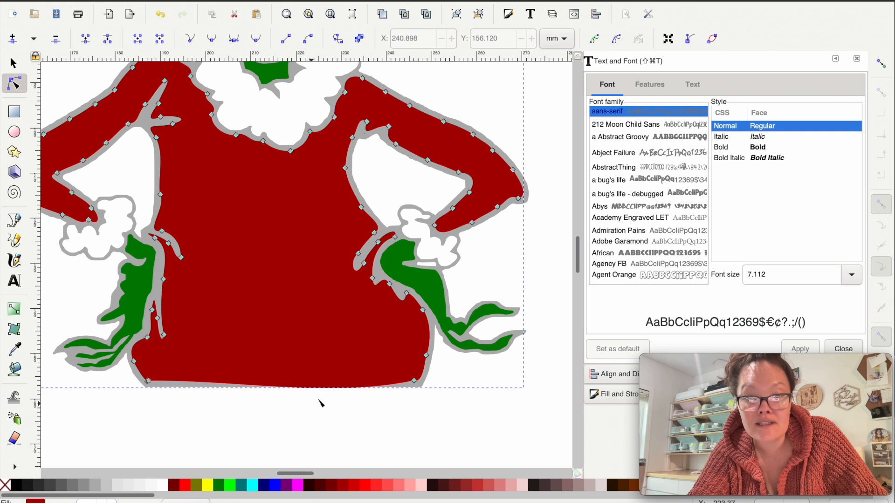
pyautogui.moveTo(335, 391); pyautogui.dragTo(337, 384)
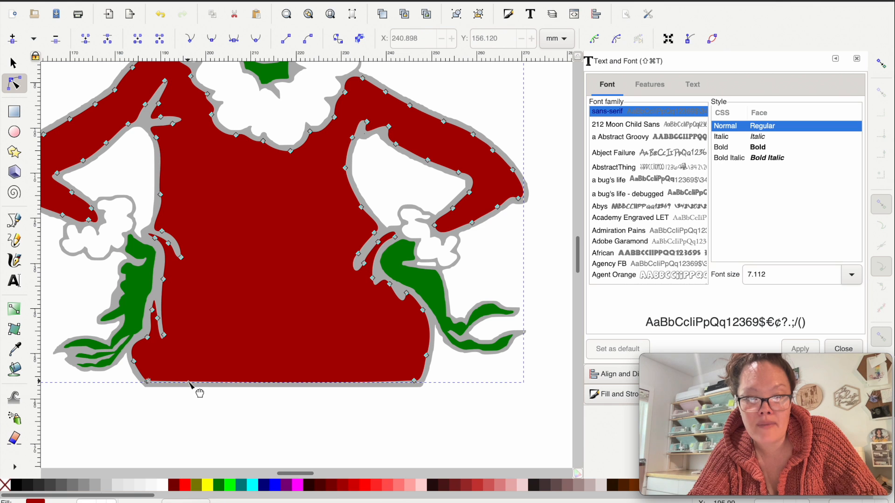
pyautogui.click(246, 426)
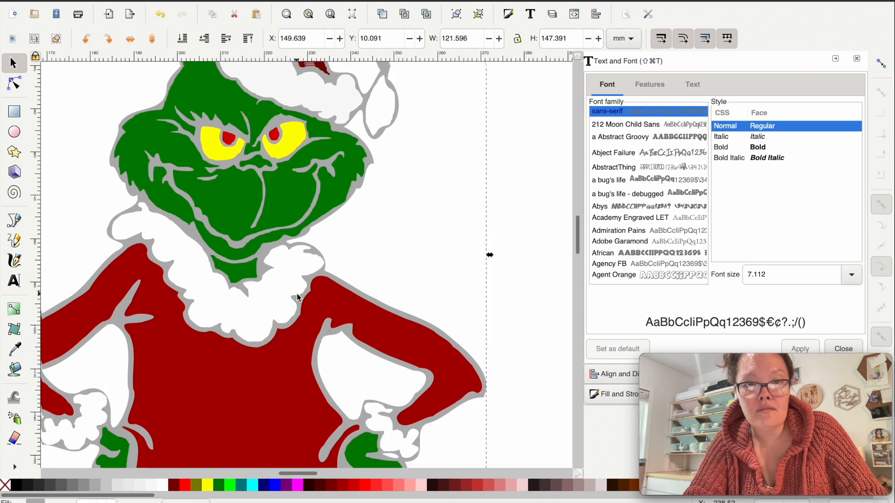
# Step: Simplify the dark red hat's path and display its remaining nodes
pyautogui.scroll(8, 297, 298)
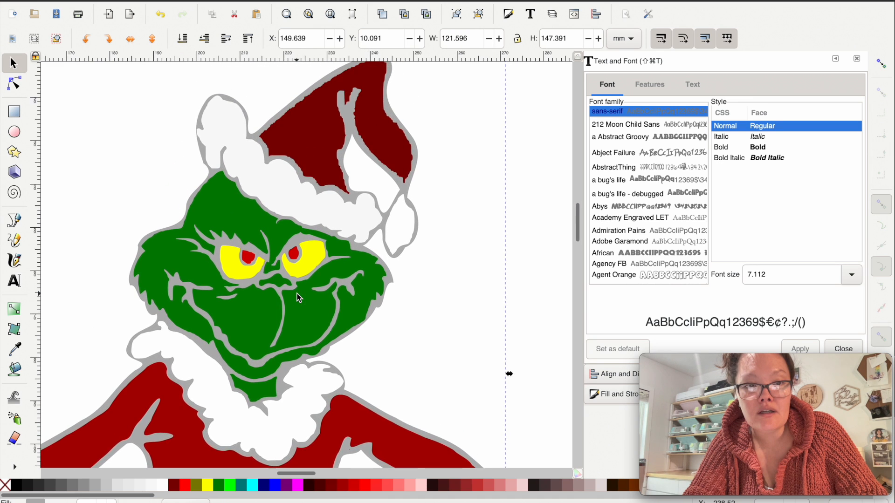
pyautogui.keyDown('ctrl'); pyautogui.click(295, 197); pyautogui.keyUp('ctrl')
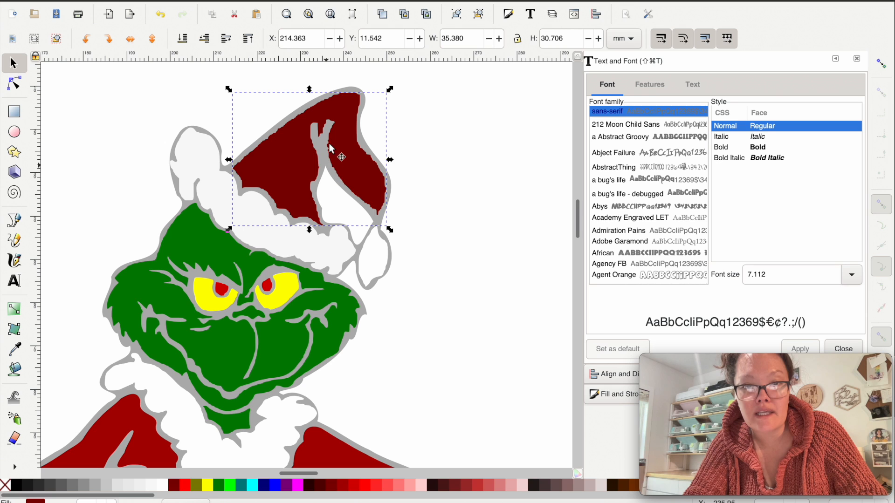
pyautogui.press('super+l')
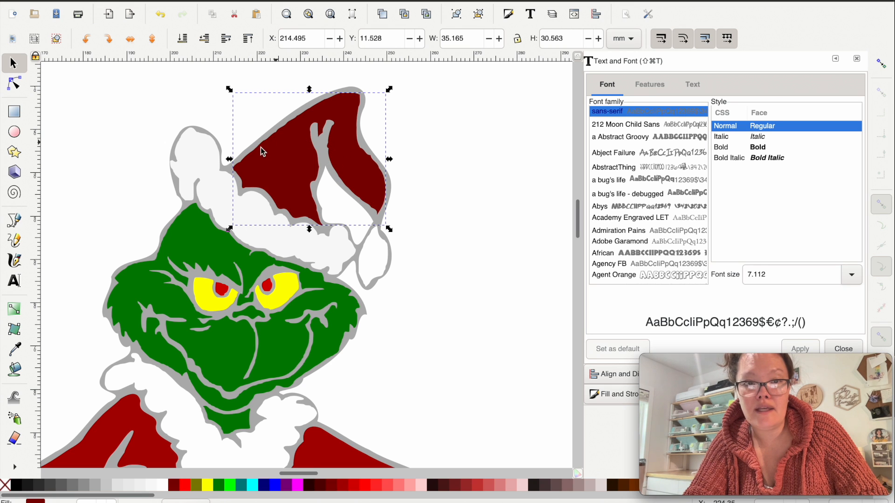
pyautogui.click(13, 85)
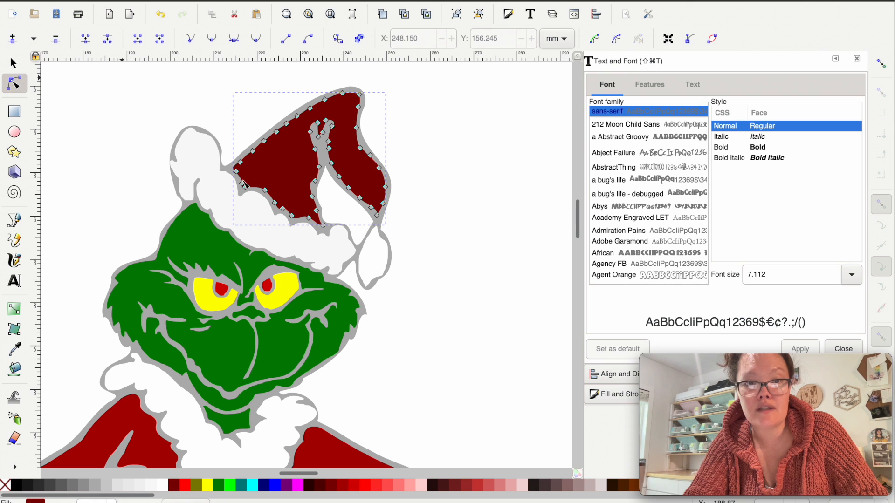
pyautogui.keyDown('ctrl'); pyautogui.scroll(1, 286, 117); pyautogui.keyUp('ctrl')
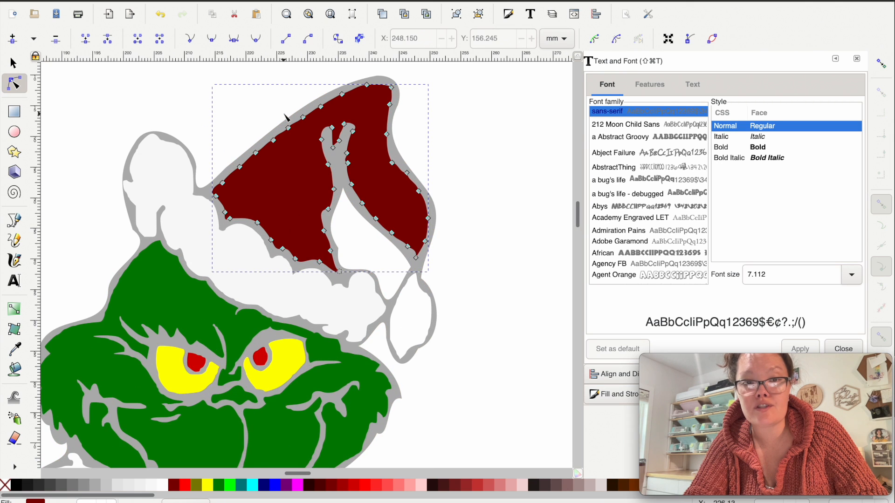
pyautogui.scroll(2, 286, 116)
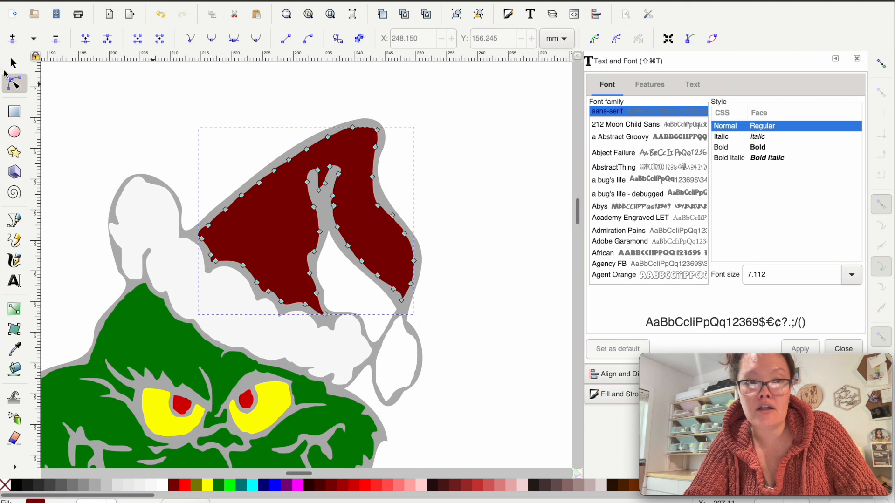
# Step: Delete the surplus nodes along the dark red hat's long outer slope, outer curve and inner fold edges to smooth them
pyautogui.click(14, 65)
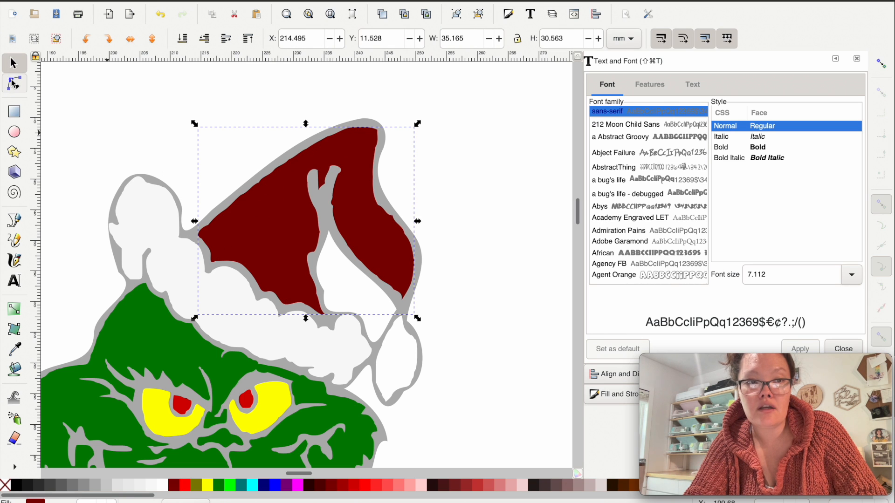
pyautogui.press('n')
pyautogui.moveTo(278, 227); pyautogui.dragTo(280, 232)
pyautogui.press('Delete')
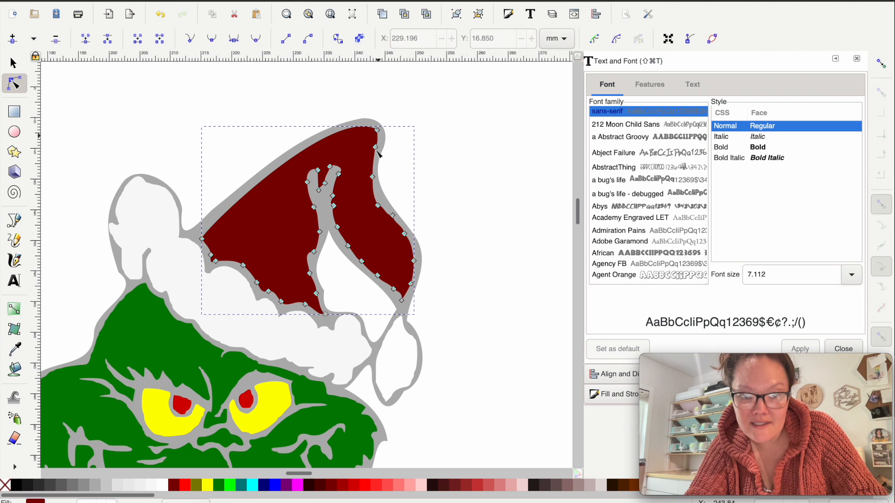
pyautogui.click(393, 216)
pyautogui.press('Delete')
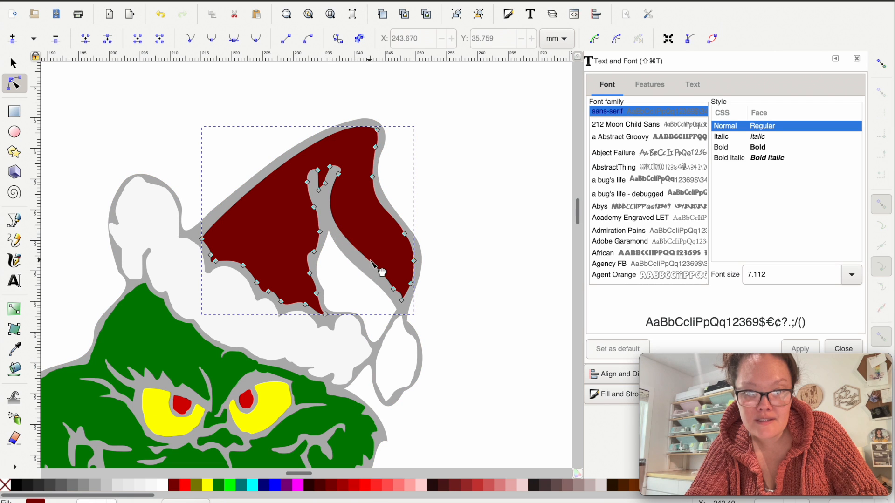
pyautogui.click(11, 62)
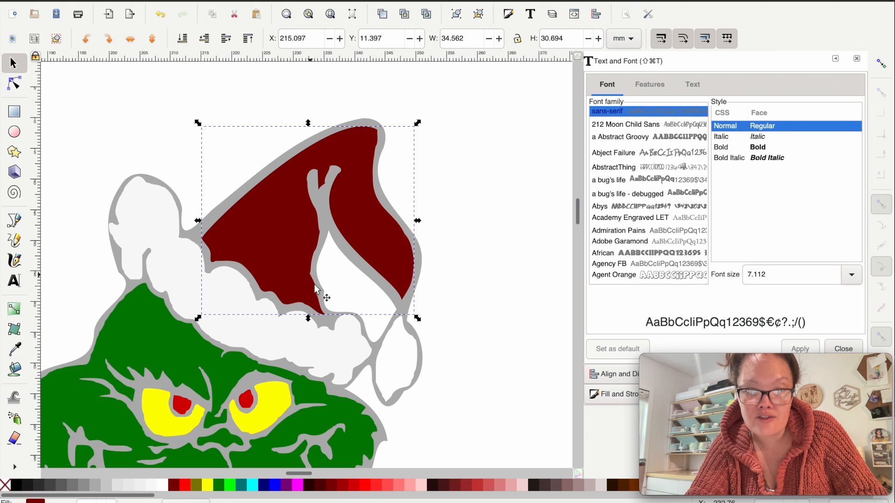
pyautogui.click(15, 84)
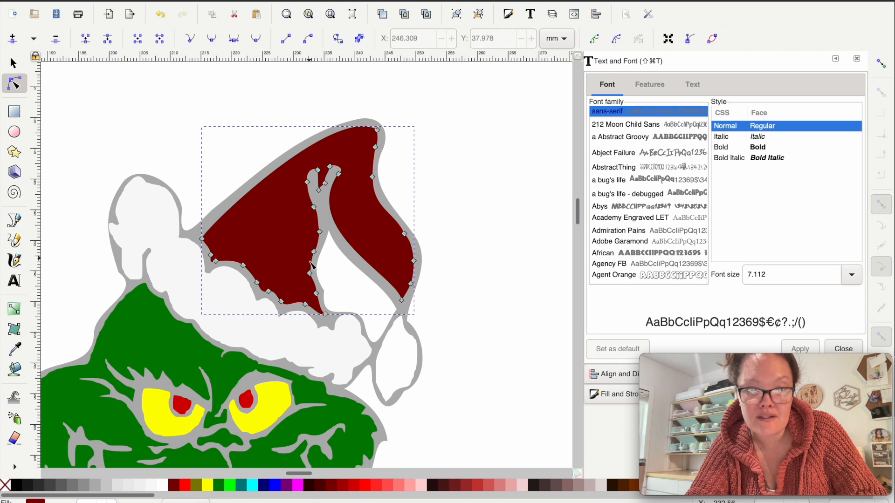
pyautogui.press('s')
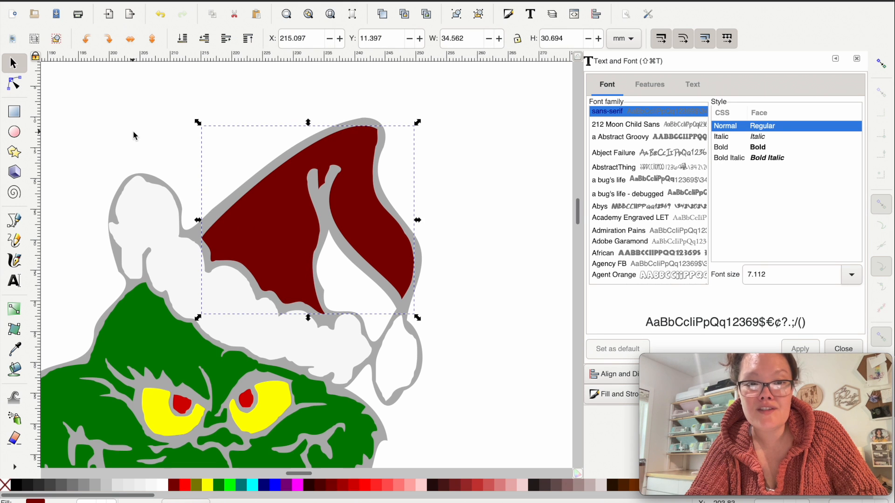
# Step: Select the green face, check the nodes of its path, and simplify the path to smooth its edges
pyautogui.scroll(-1, 134, 136)
pyautogui.scroll(-1, 135, 138)
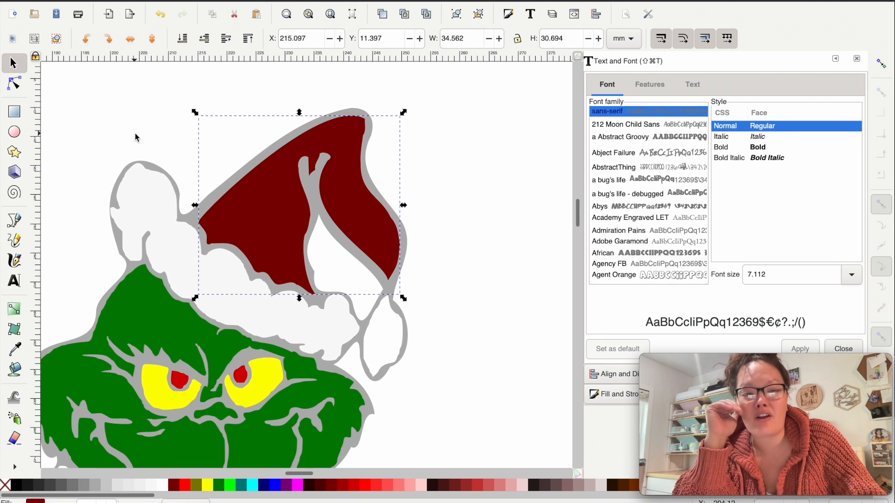
pyautogui.scroll(-3, 135, 137)
pyautogui.hscroll(-2, 135, 137)
pyautogui.scroll(-2, 135, 137)
pyautogui.hscroll(-2, 136, 138)
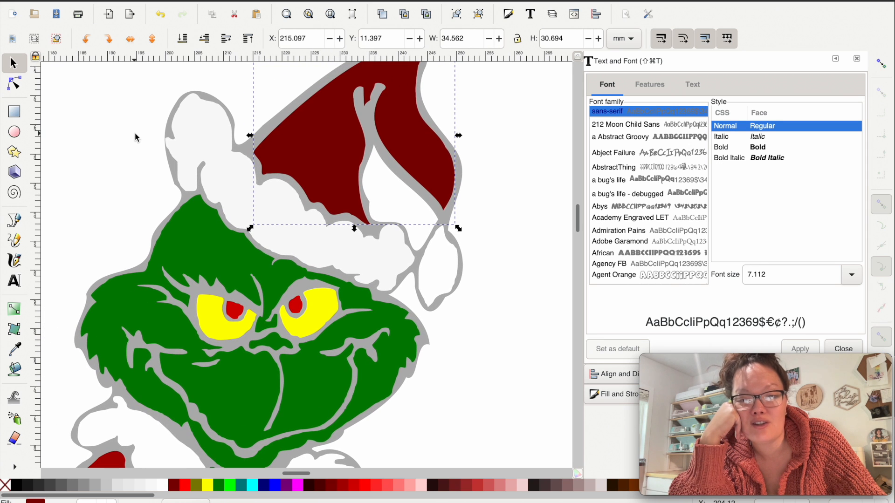
pyautogui.click(180, 256)
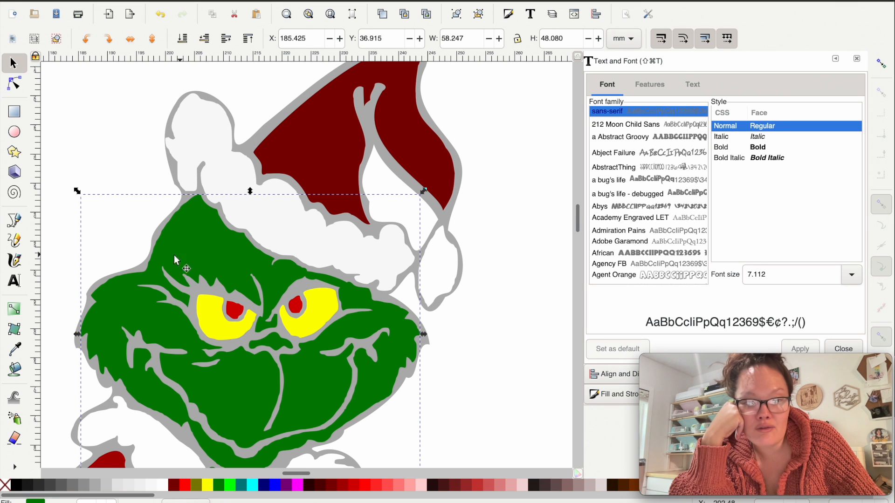
pyautogui.scroll(-3, 199, 389)
pyautogui.hscroll(1, 200, 389)
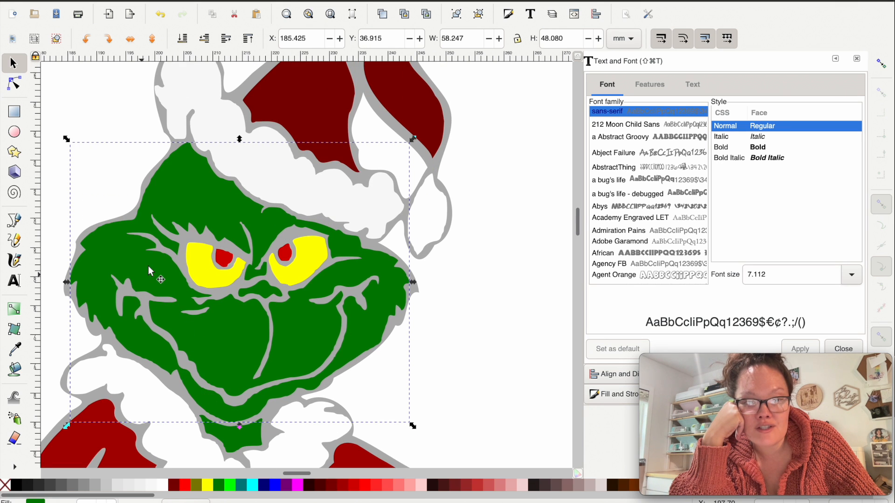
pyautogui.scroll(1, 148, 266)
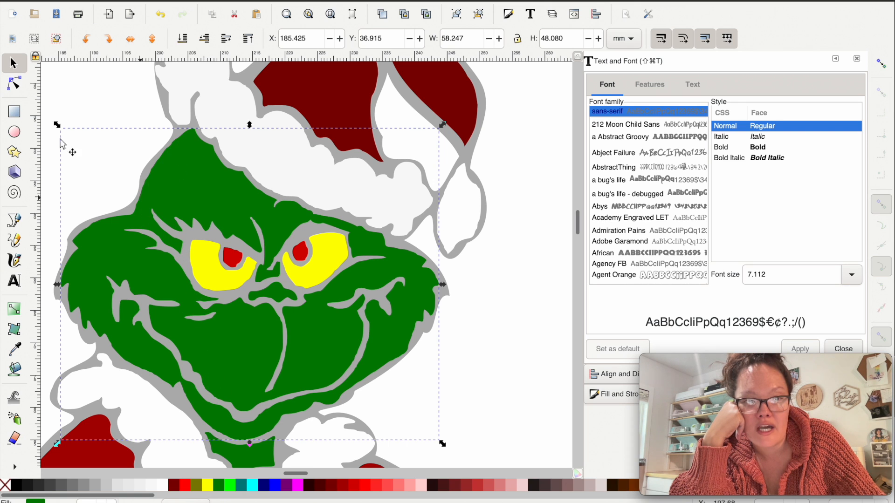
pyautogui.click(15, 85)
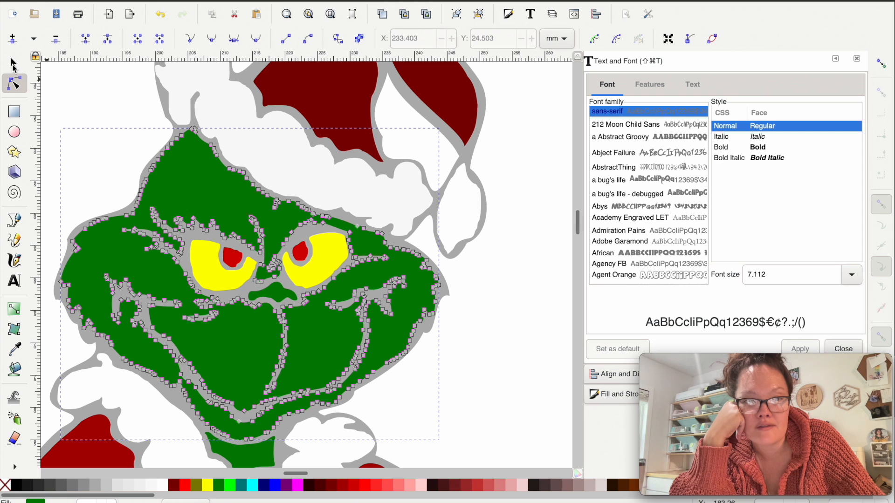
pyautogui.click(13, 65)
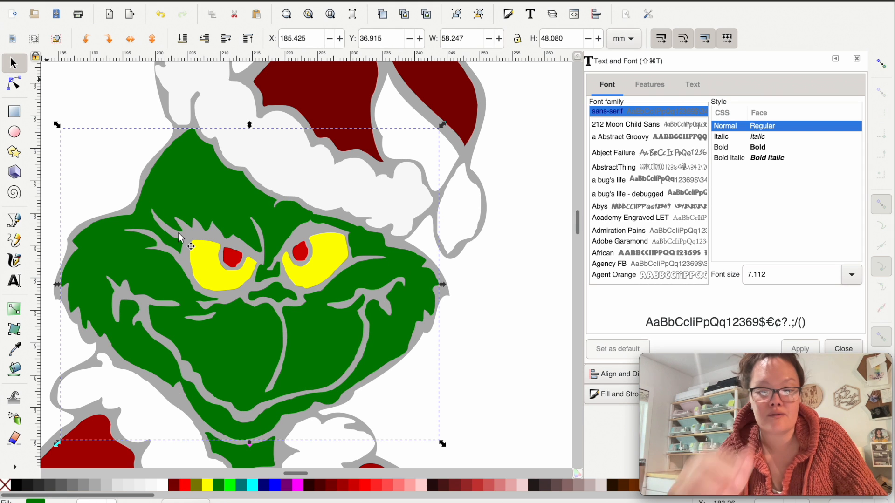
pyautogui.press('super+l')
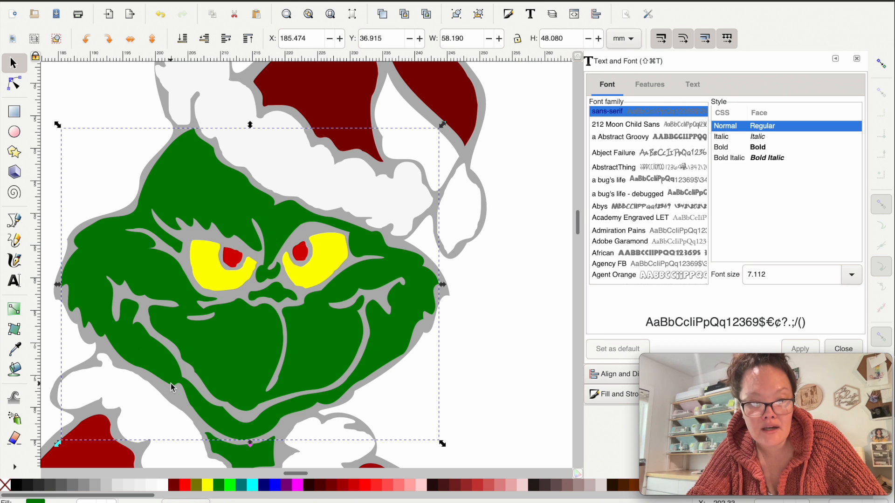
# Step: Simplify the paths of the yellow eyes, the red pupils, and the small green piece beneath the nose
pyautogui.click(228, 279)
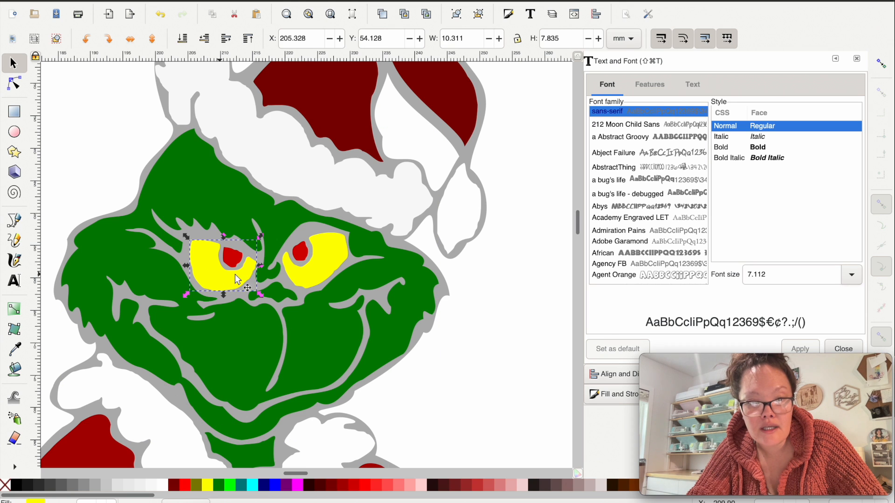
pyautogui.keyDown('shift'); pyautogui.click(308, 280); pyautogui.keyUp('shift')
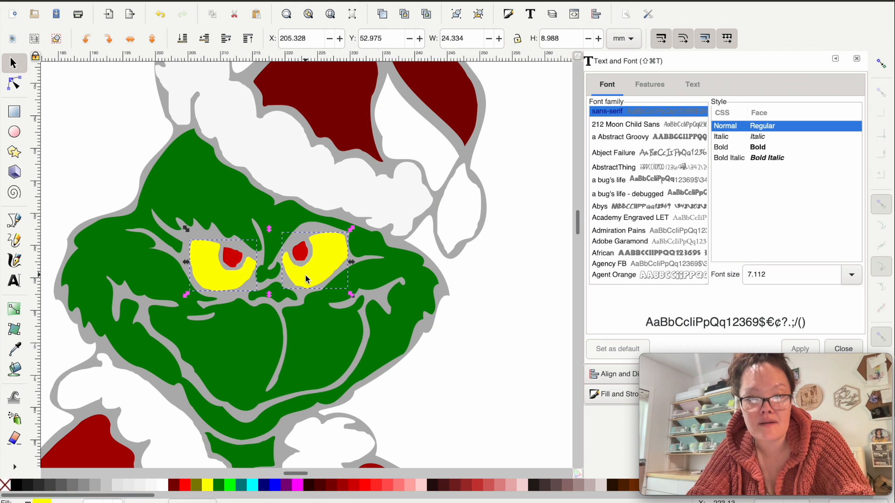
pyautogui.click(231, 256)
pyautogui.keyDown('shift'); pyautogui.click(302, 251); pyautogui.keyUp('shift')
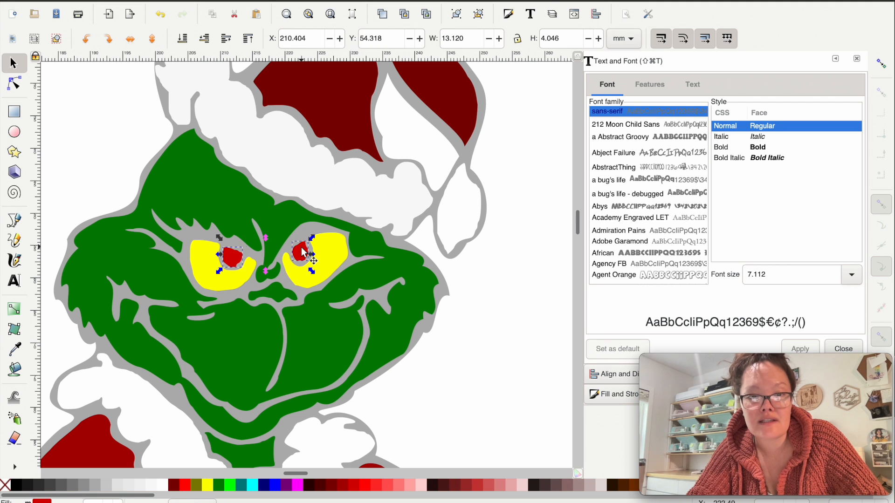
pyautogui.click(279, 305)
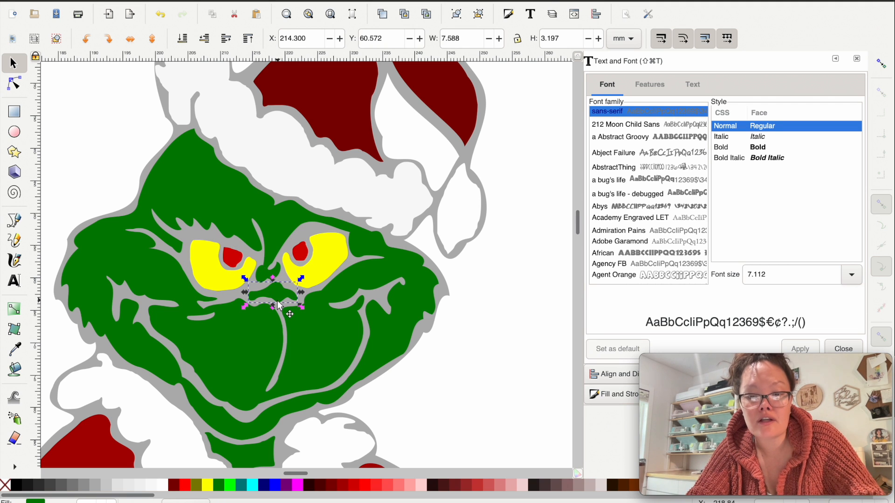
pyautogui.click(485, 418)
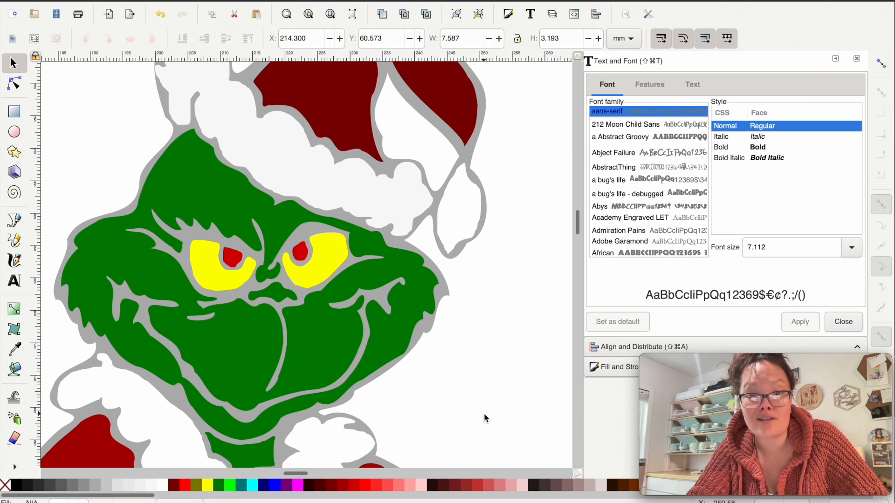
# Step: Select the hat's white fur trim and its hanging white tip, and simplify their paths
pyautogui.scroll(-3, 384, 155)
pyautogui.scroll(4, 384, 155)
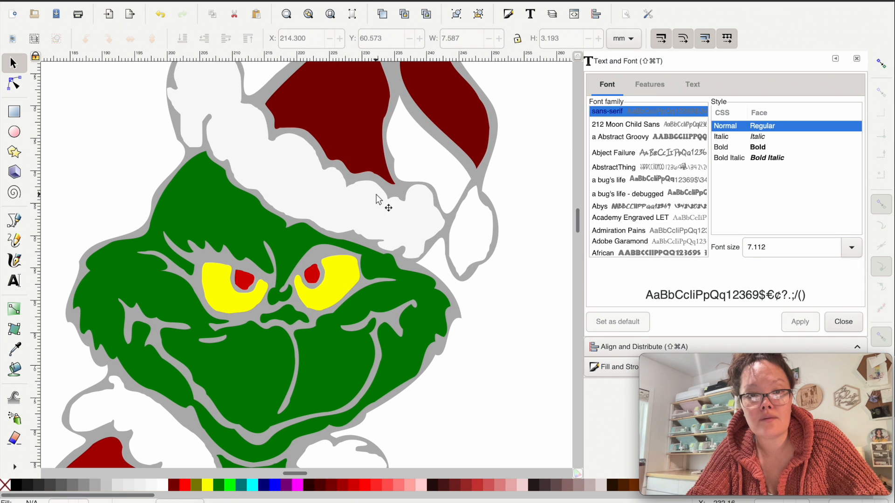
pyautogui.scroll(4, 377, 200)
pyautogui.click(488, 315)
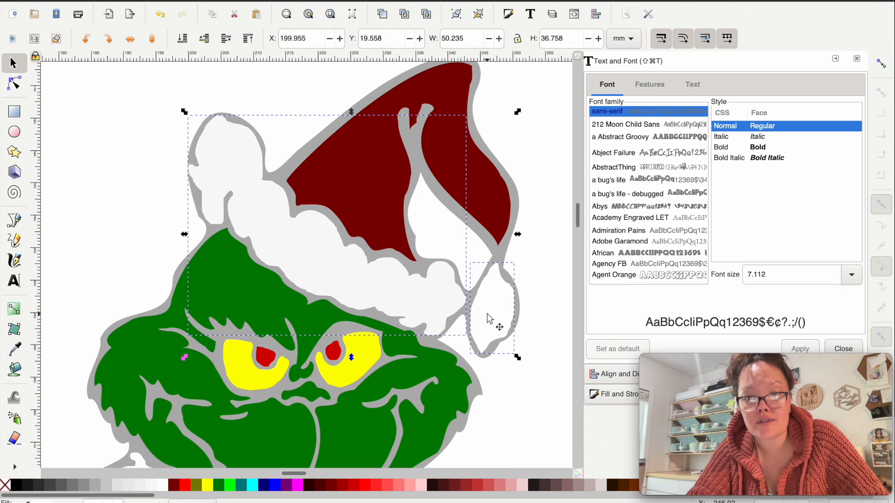
pyautogui.press('Escape')
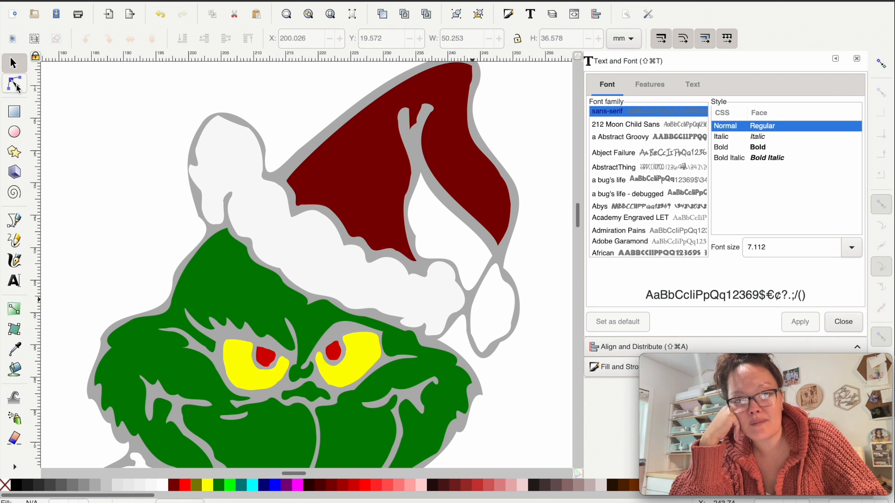
# Step: Pull the inner edge node of the white hat tip out to the fur trim and unite the two pieces into one path
pyautogui.click(17, 87)
pyautogui.click(484, 315)
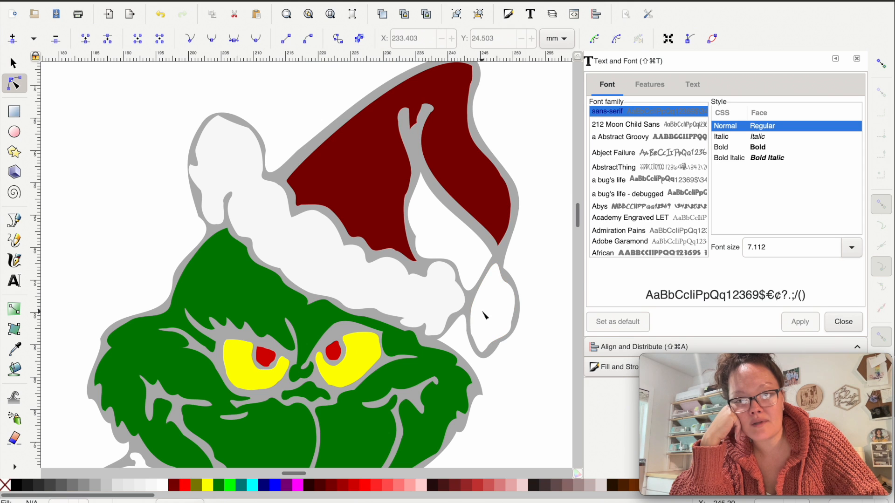
pyautogui.moveTo(471, 308); pyautogui.dragTo(461, 303)
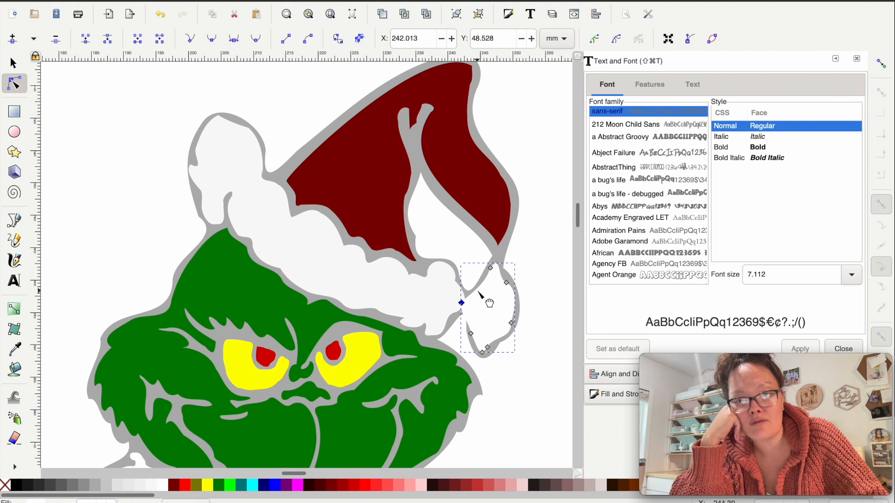
pyautogui.press('s')
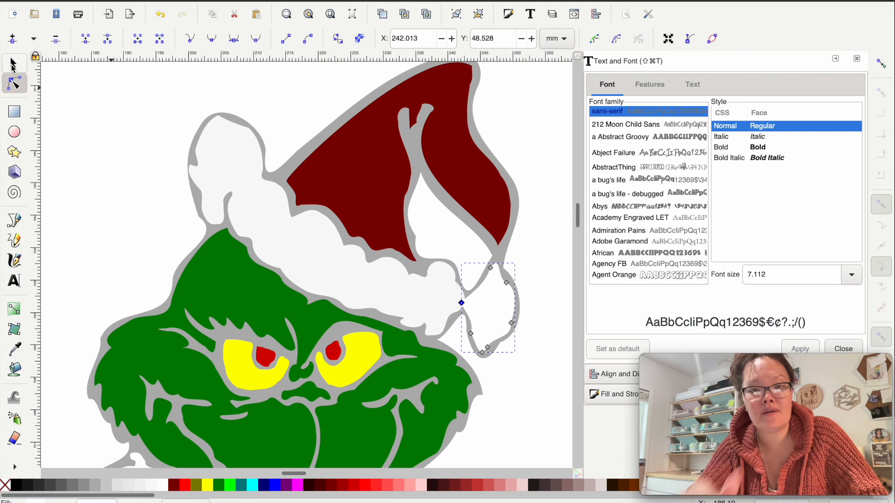
pyautogui.keyDown('shift'); pyautogui.click(416, 292); pyautogui.keyUp('shift')
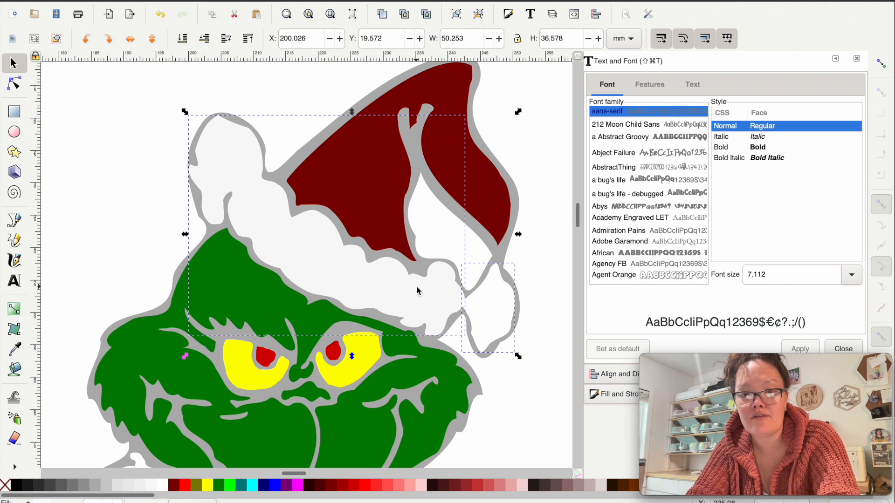
pyautogui.press('super+plus')
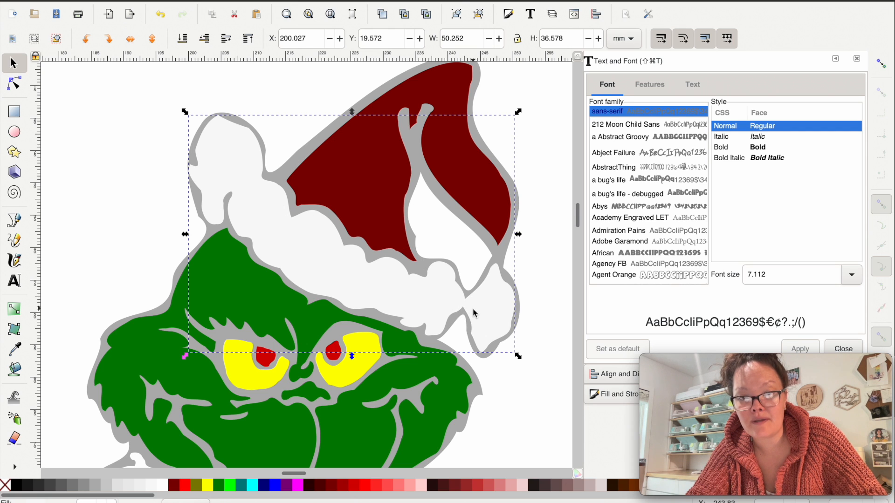
# Step: Simplify the paths of both white sleeve cuffs and the white fur collar, checking the nodes on one cuff
pyautogui.scroll(-4, 473, 313)
pyautogui.scroll(-5, 473, 309)
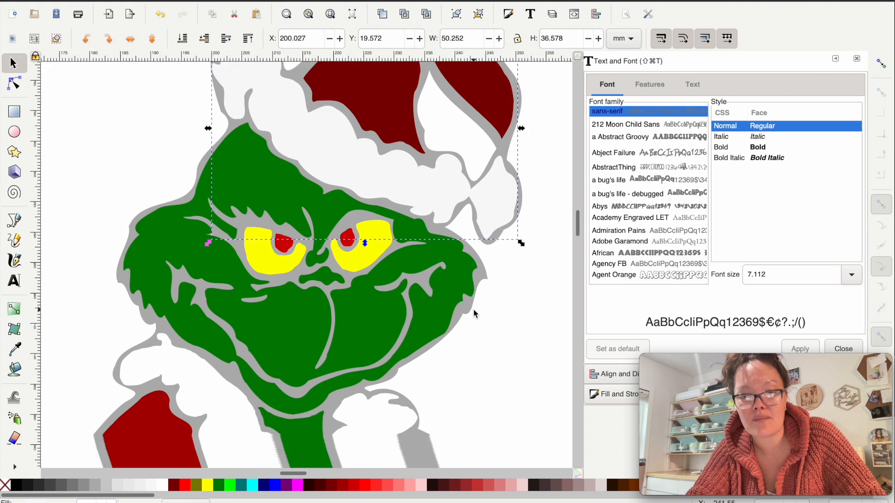
pyautogui.click(443, 318)
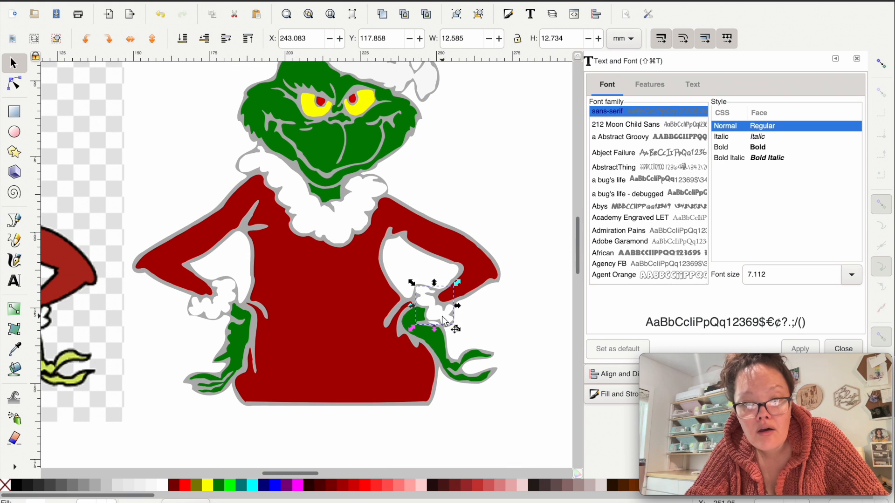
pyautogui.press('n')
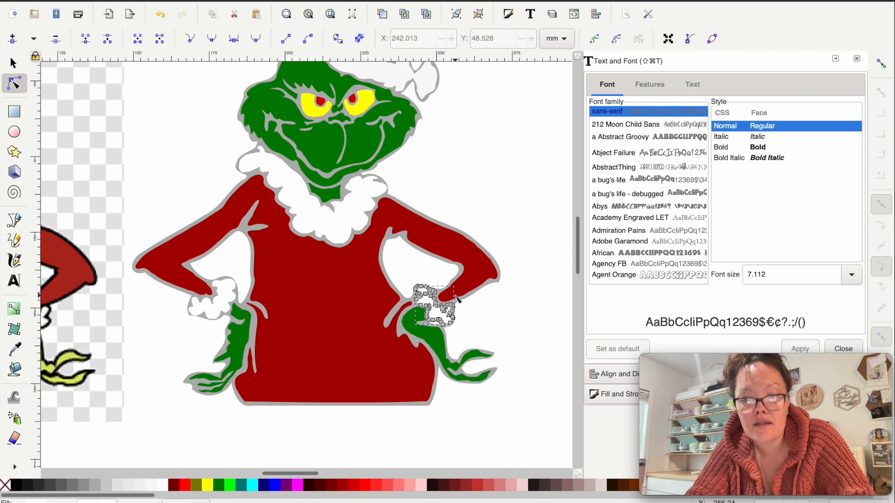
pyautogui.press('s')
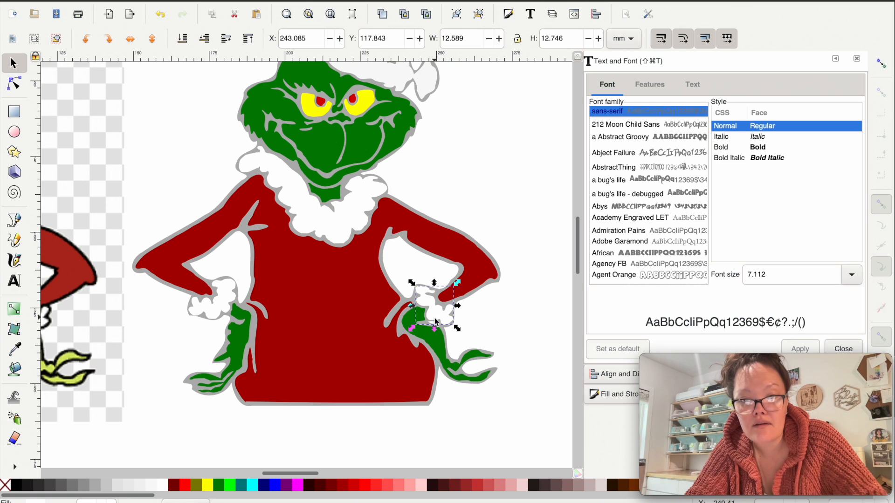
pyautogui.click(225, 308)
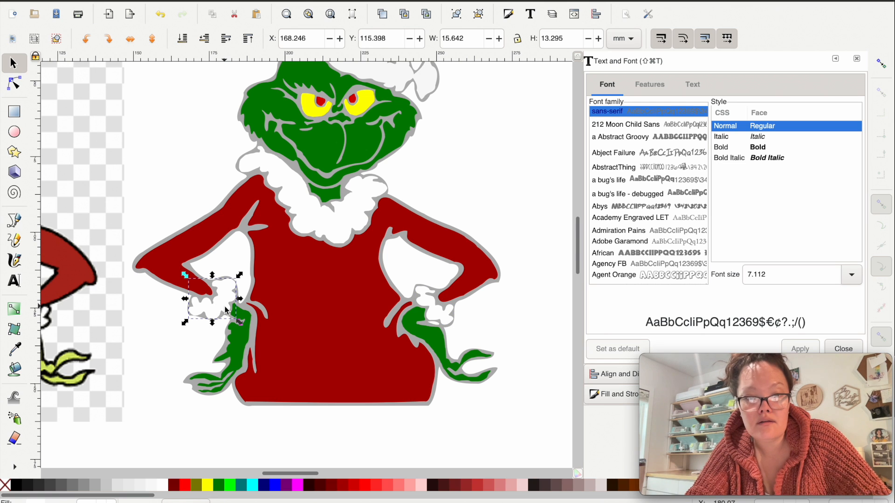
pyautogui.click(303, 228)
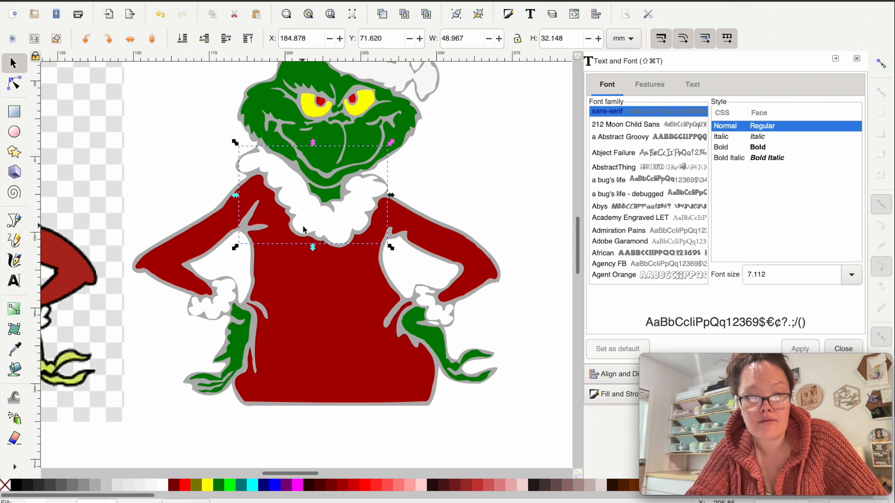
# Step: Check the nodes of the green hand on the picture's left side and simplify its path
pyautogui.click(235, 335)
pyautogui.click(14, 85)
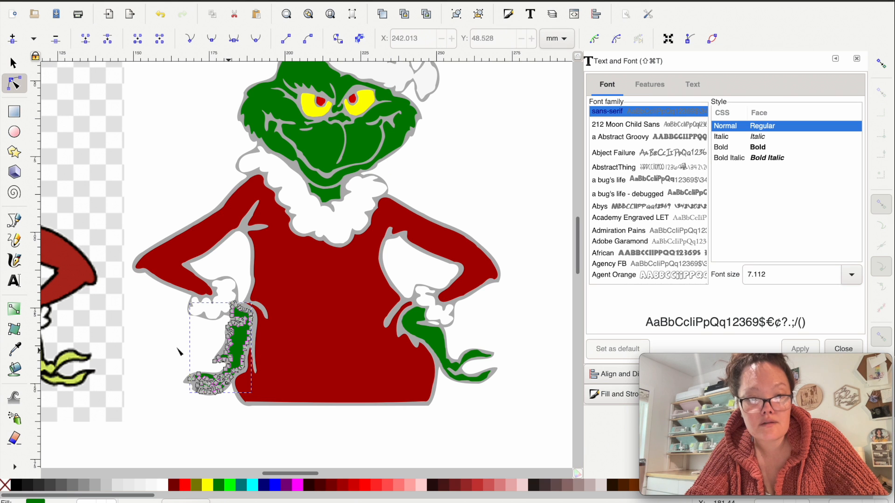
pyautogui.scroll(2, 177, 351)
pyautogui.click(17, 66)
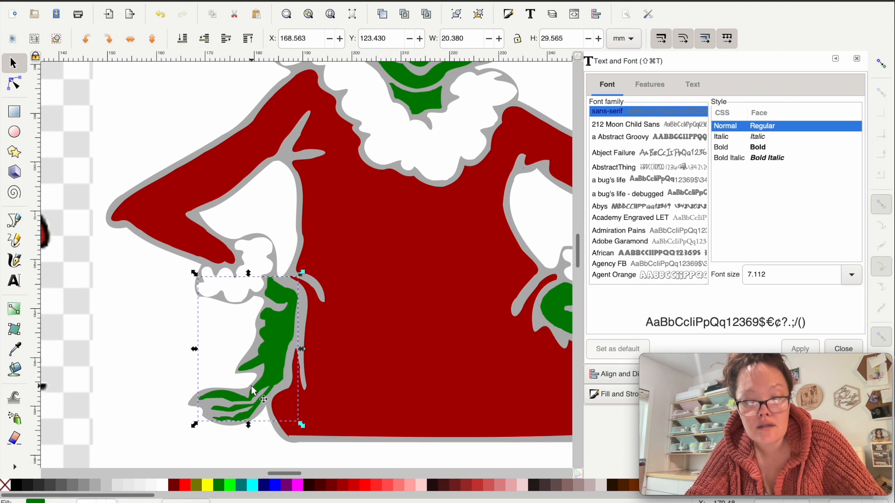
pyautogui.scroll(-2, 251, 390)
pyautogui.hscroll(3, 252, 390)
pyautogui.hscroll(-7, 191, 329)
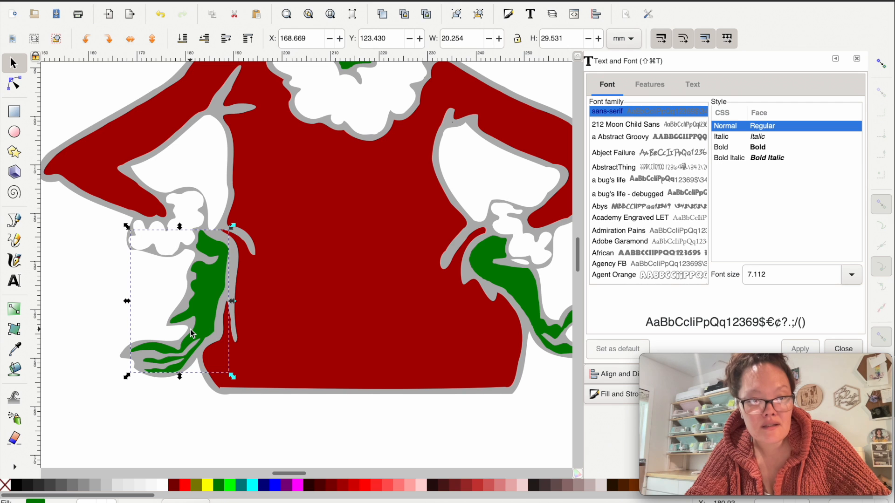
# Step: Compare the left green hand with the original picture and delete the nodes along its jagged outer wrist edge to smooth it
pyautogui.scroll(-2, 191, 329)
pyautogui.hscroll(-7, 190, 329)
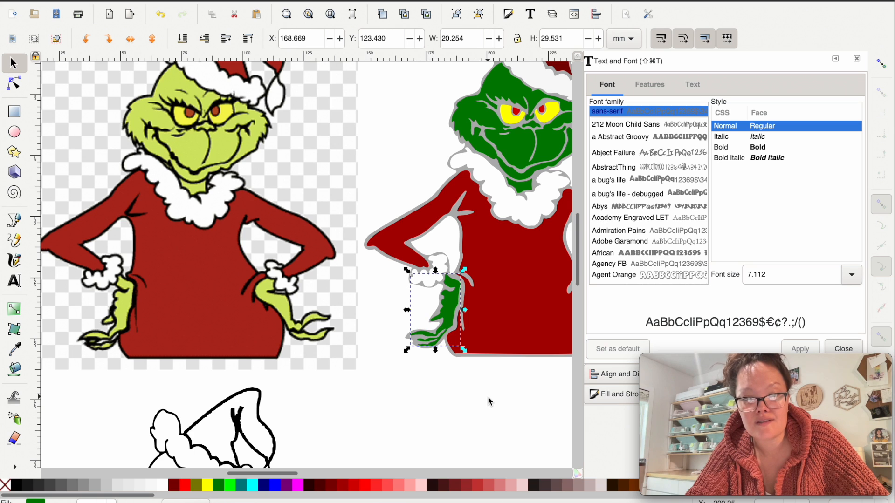
pyautogui.hscroll(1, 488, 400)
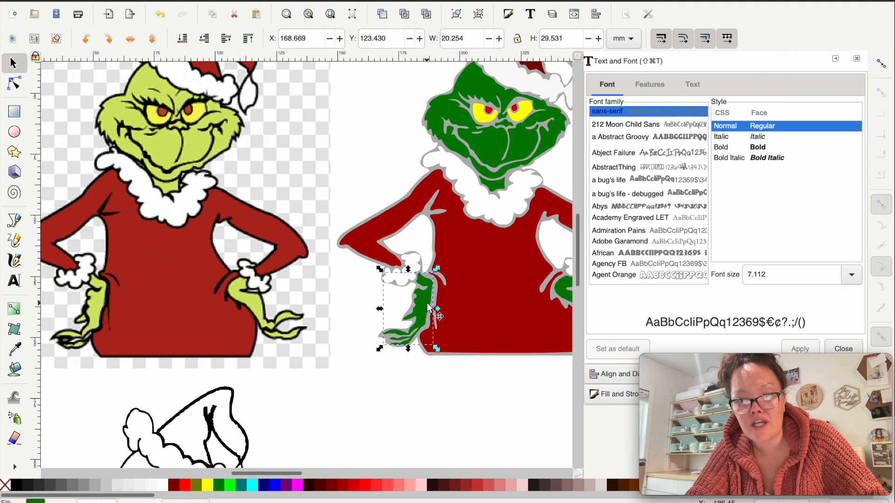
pyautogui.scroll(5, 426, 303)
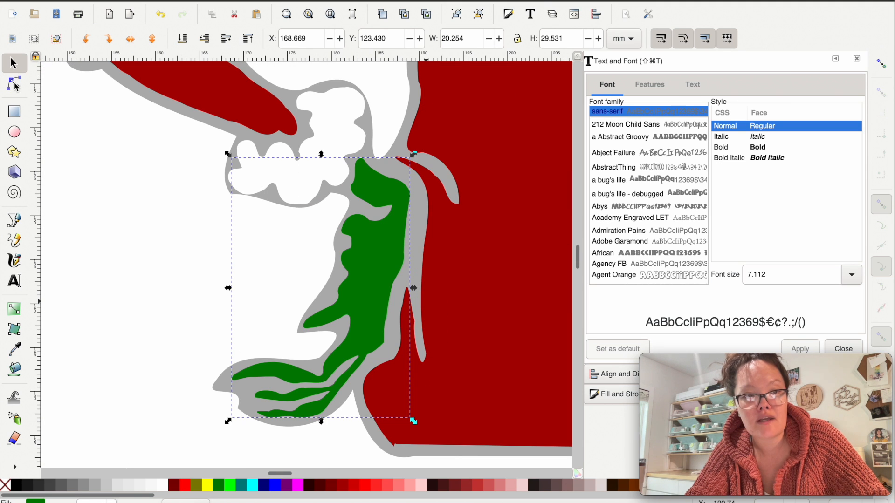
pyautogui.click(15, 84)
pyautogui.moveTo(307, 209); pyautogui.dragTo(372, 300)
pyautogui.press('Delete')
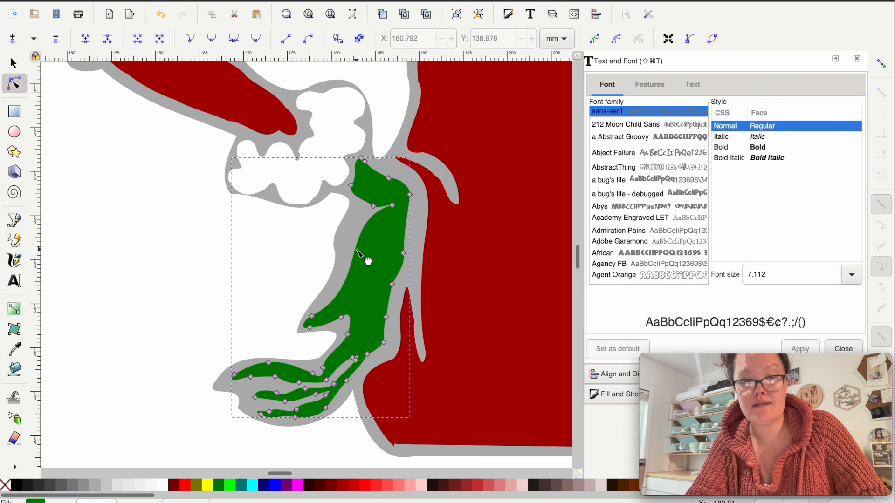
pyautogui.click(179, 223)
# Step: Simplify the path of the green hand on the picture's right side and check its remaining nodes
pyautogui.scroll(-2, 179, 223)
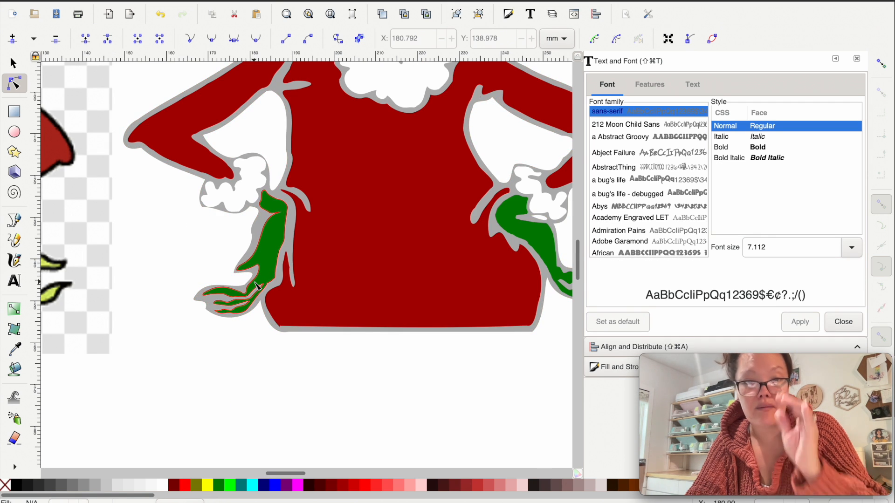
pyautogui.scroll(-1, 257, 286)
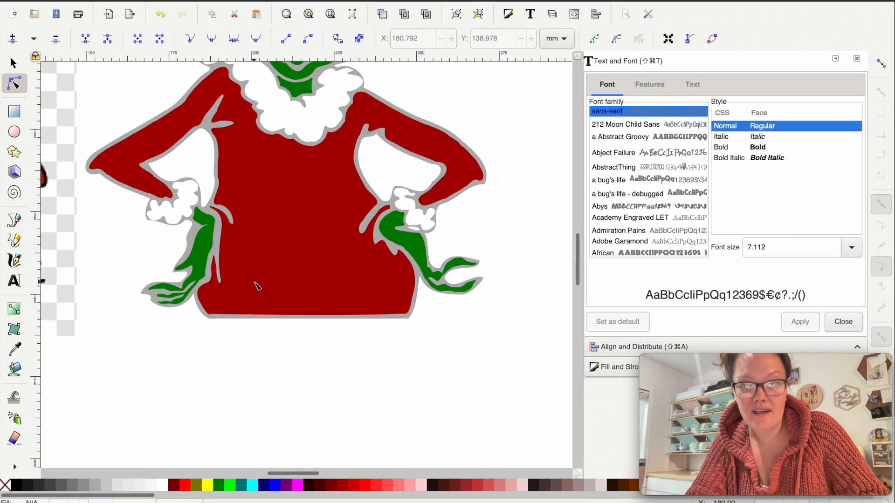
pyautogui.scroll(2, 258, 286)
pyautogui.scroll(-2, 255, 283)
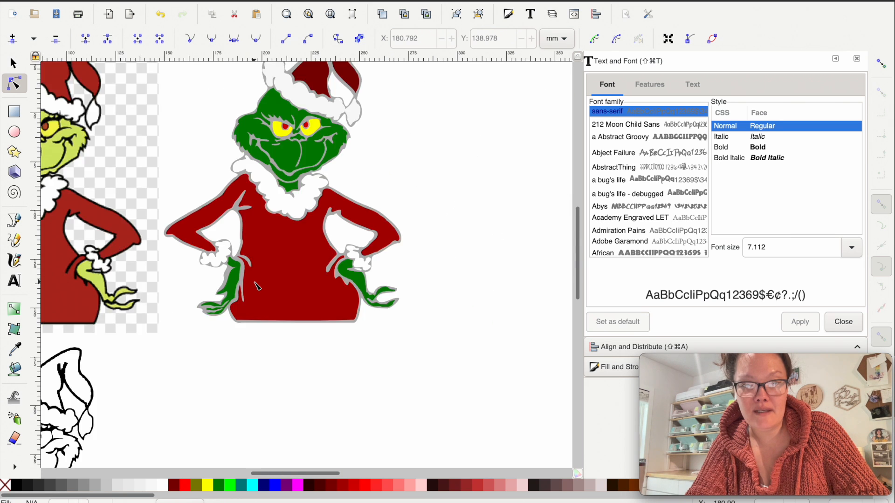
pyautogui.hscroll(-5, 255, 283)
pyautogui.scroll(3, 255, 283)
pyautogui.click(461, 336)
pyautogui.press('s')
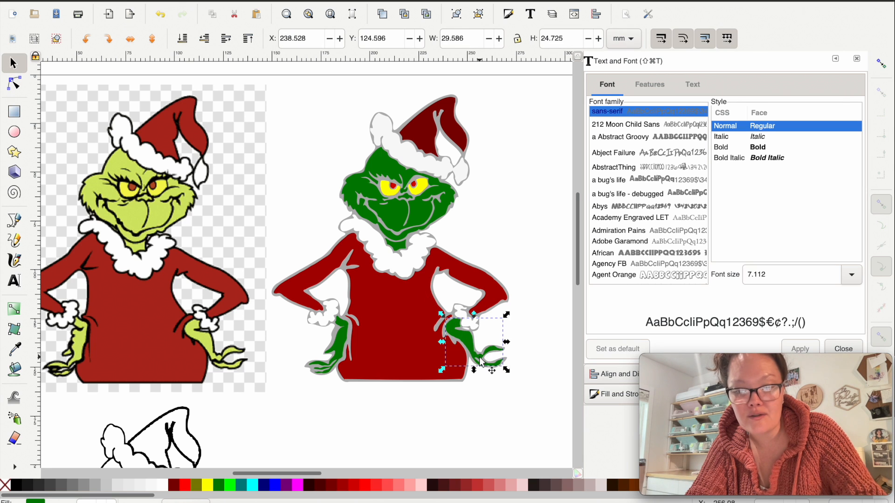
pyautogui.click(480, 361)
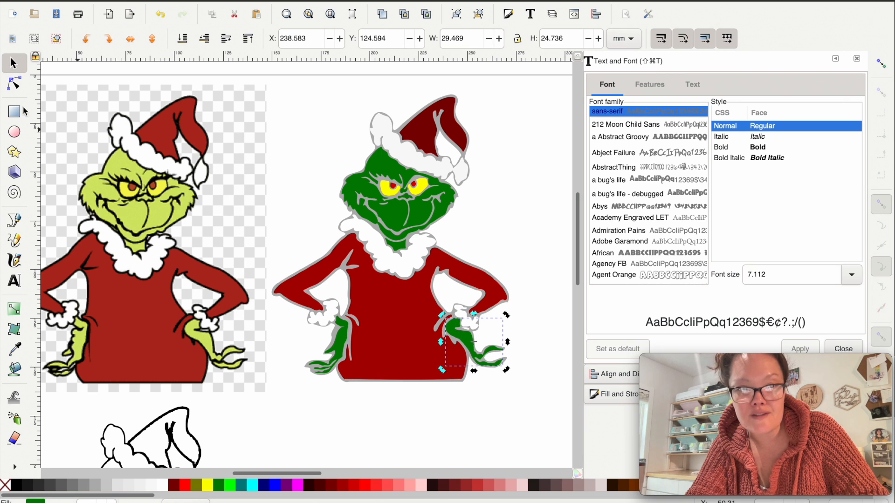
pyautogui.click(14, 83)
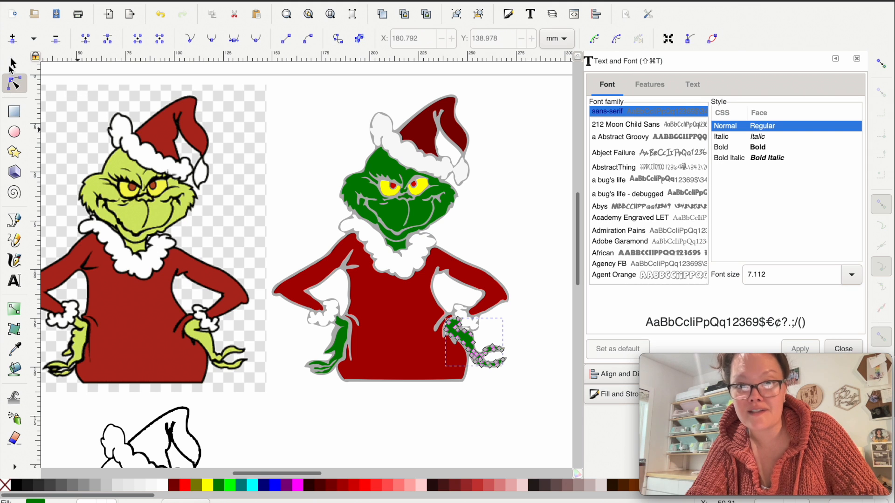
pyautogui.click(12, 63)
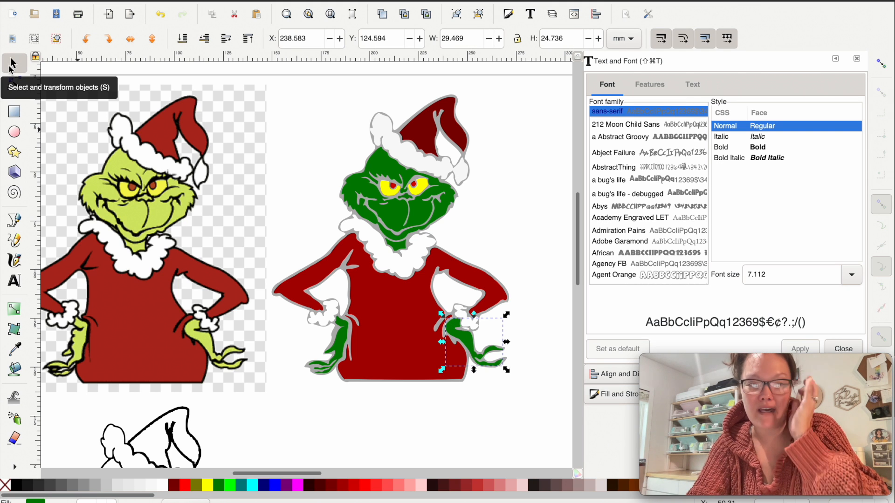
# Step: Select the grey outline layer behind the colored pieces and fill it with black
pyautogui.click(271, 299)
pyautogui.keyDown('alt'); pyautogui.click(269, 295); pyautogui.keyUp('alt')
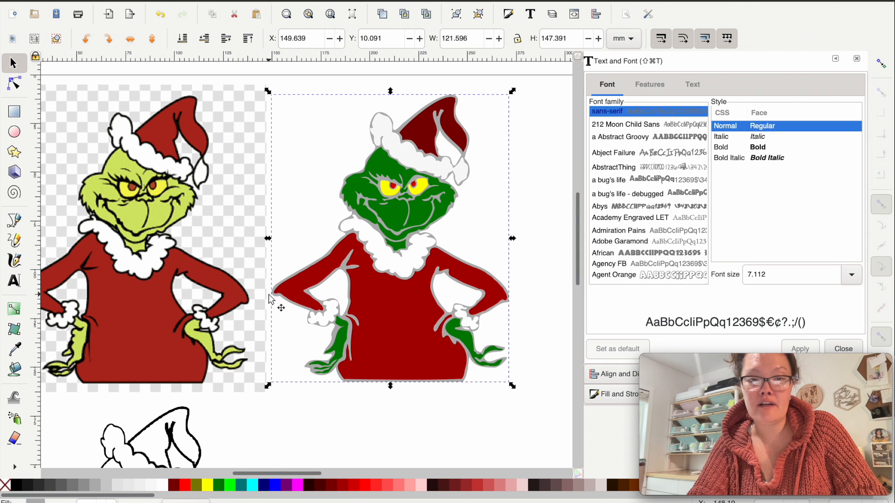
pyautogui.click(14, 490)
pyautogui.click(398, 407)
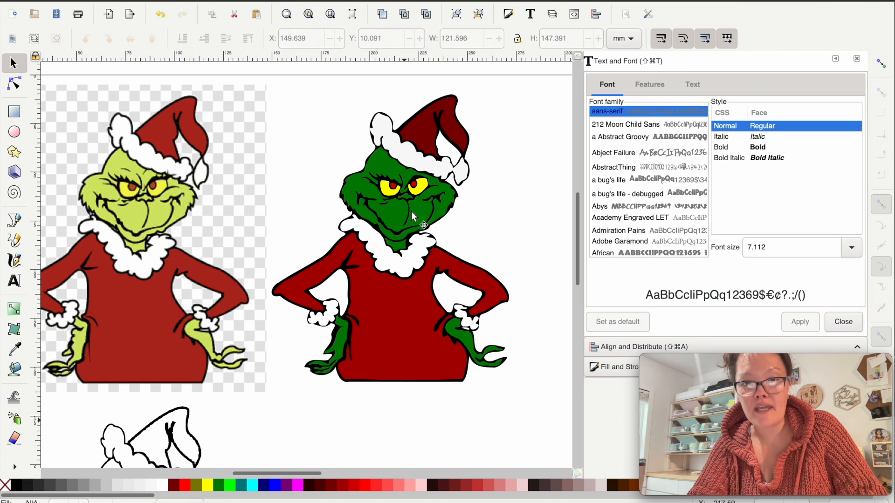
# Step: Select both red pupils, the sweater and the dark red hat together and fill them with one brighter red
pyautogui.click(415, 184)
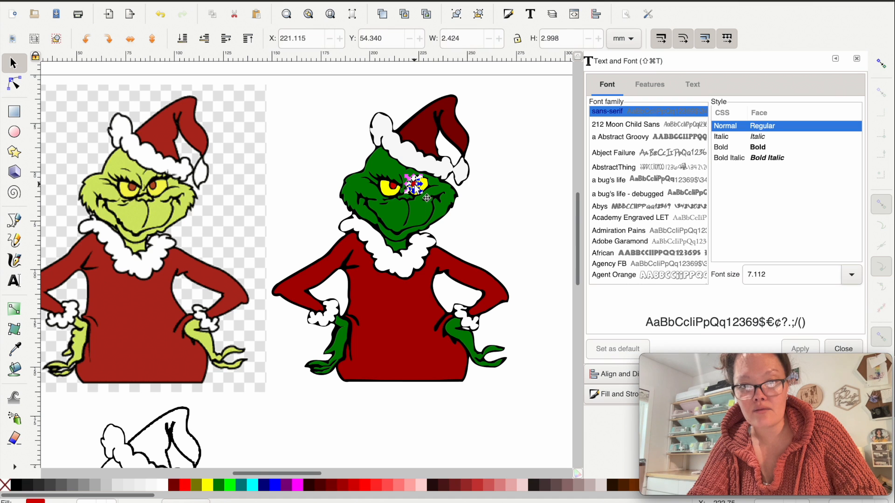
pyautogui.keyDown('shift'); pyautogui.click(394, 185); pyautogui.keyUp('shift')
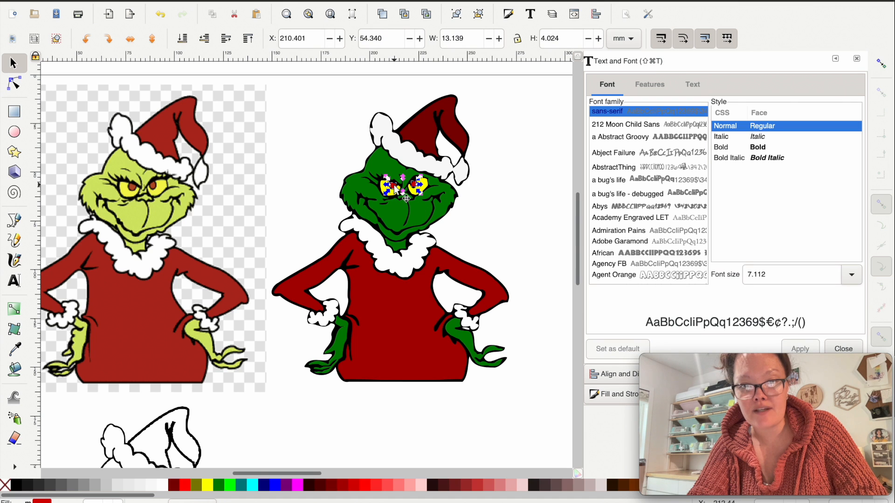
pyautogui.click(397, 294)
pyautogui.keyDown('shift'); pyautogui.click(426, 124); pyautogui.keyUp('shift')
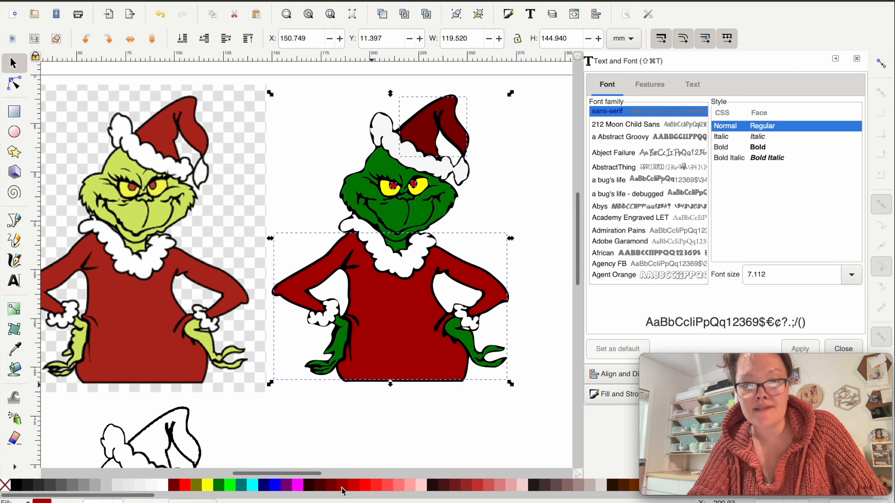
pyautogui.click(355, 490)
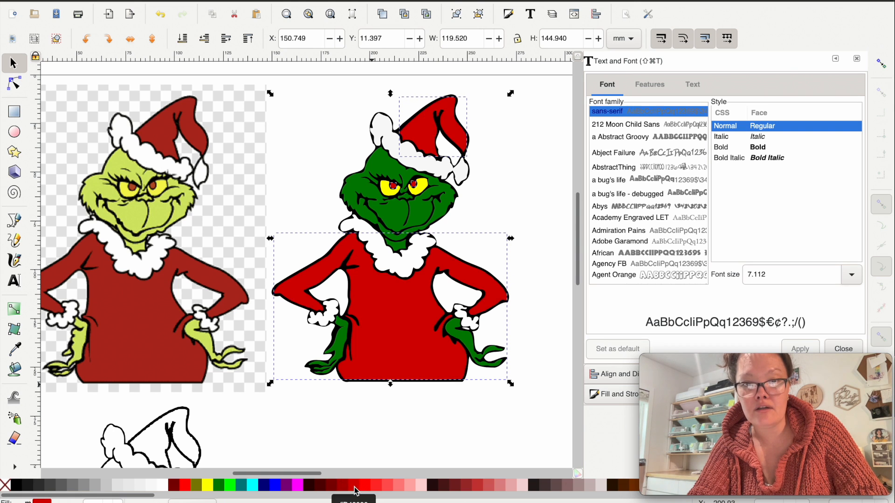
pyautogui.press('Escape')
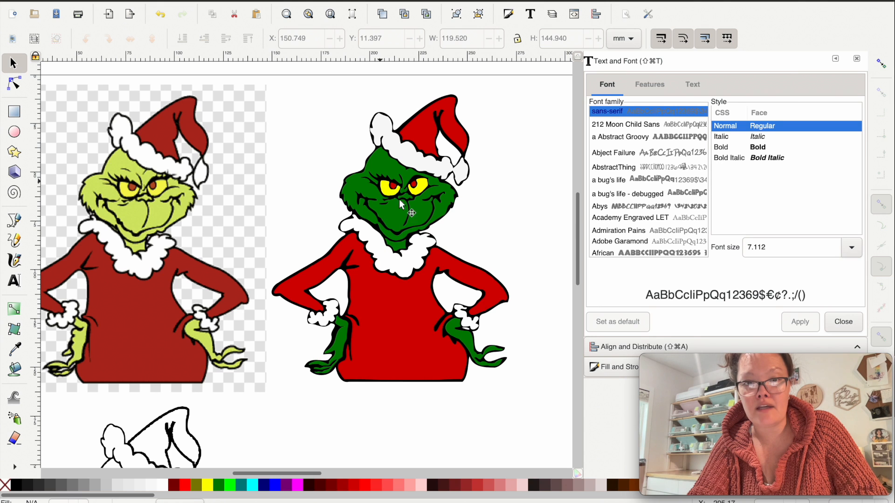
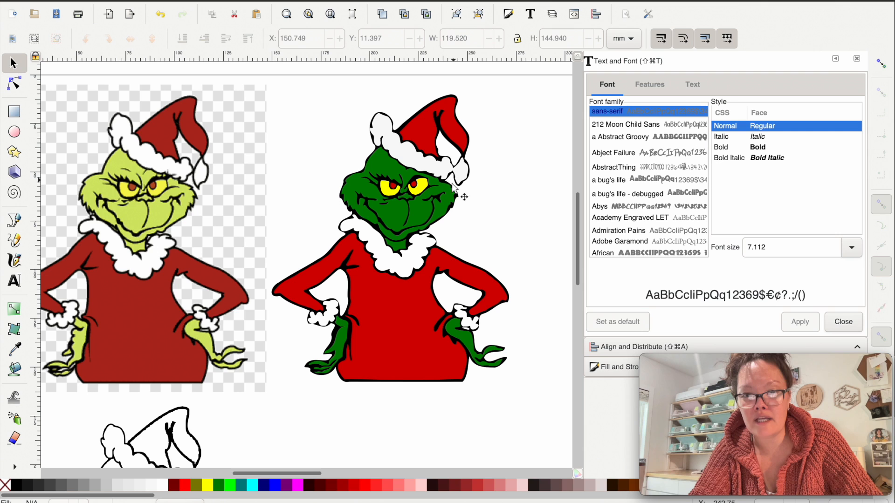
# Step: Move the old black backing silhouette clear of the colored pieces, to the right of the design
pyautogui.click(512, 305)
pyautogui.moveTo(513, 301); pyautogui.dragTo(580, 311)
pyautogui.moveTo(490, 218); pyautogui.dragTo(641, 215)
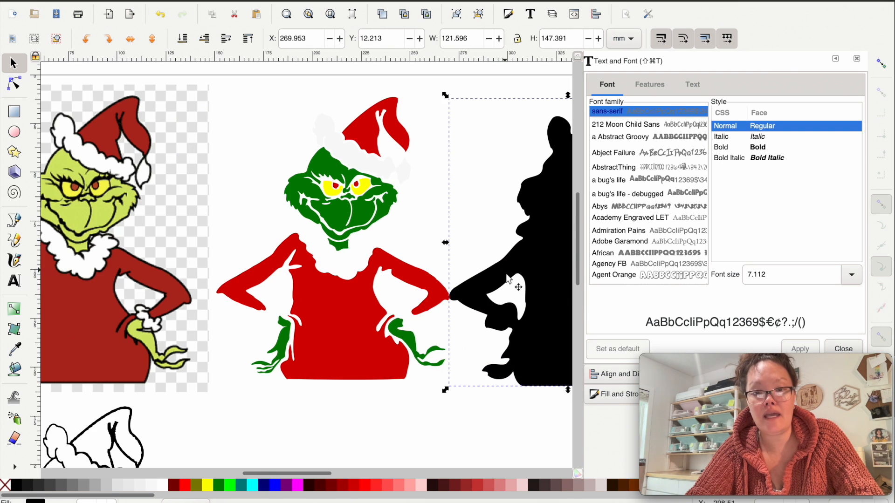
pyautogui.moveTo(508, 279); pyautogui.dragTo(523, 276)
pyautogui.click(499, 451)
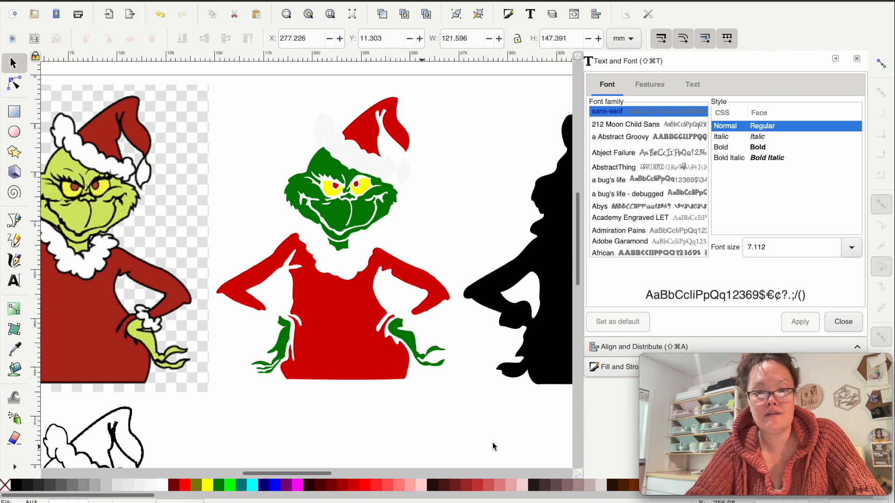
# Step: Select all the colored Grinch pieces, duplicate them and outset the copies three times
pyautogui.moveTo(499, 446); pyautogui.dragTo(200, 75)
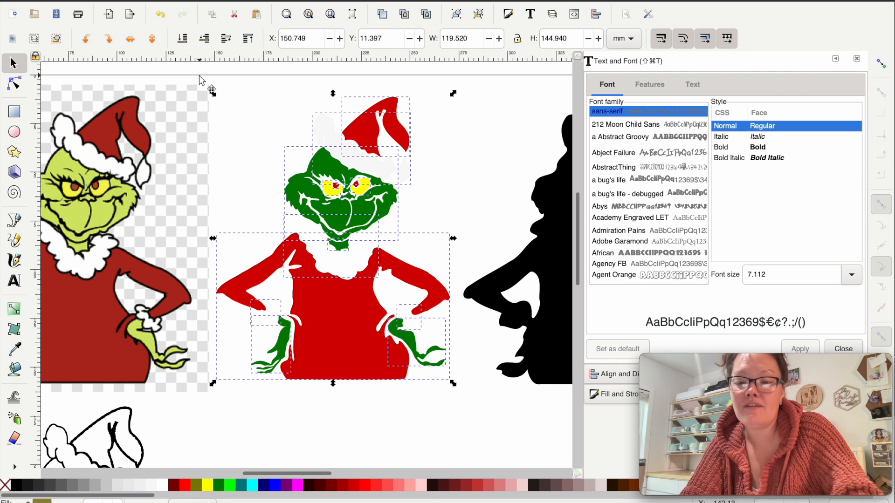
pyautogui.press('.')
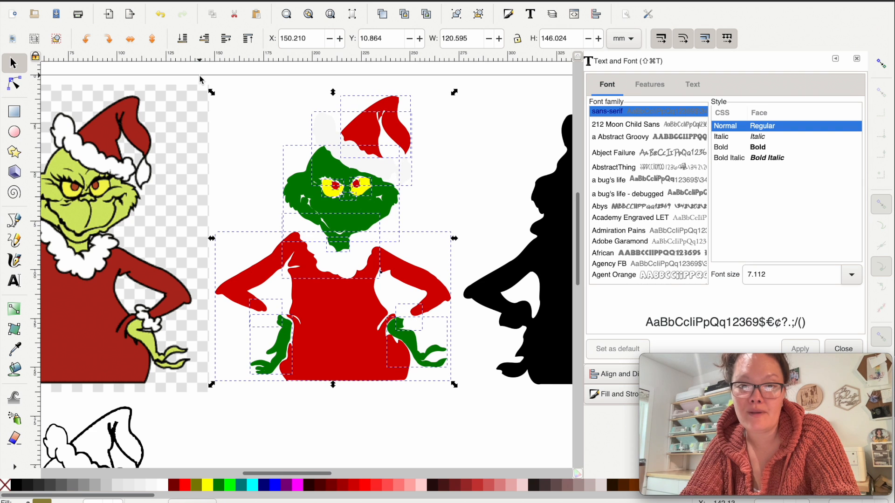
pyautogui.press('.')
pyautogui.press('.')
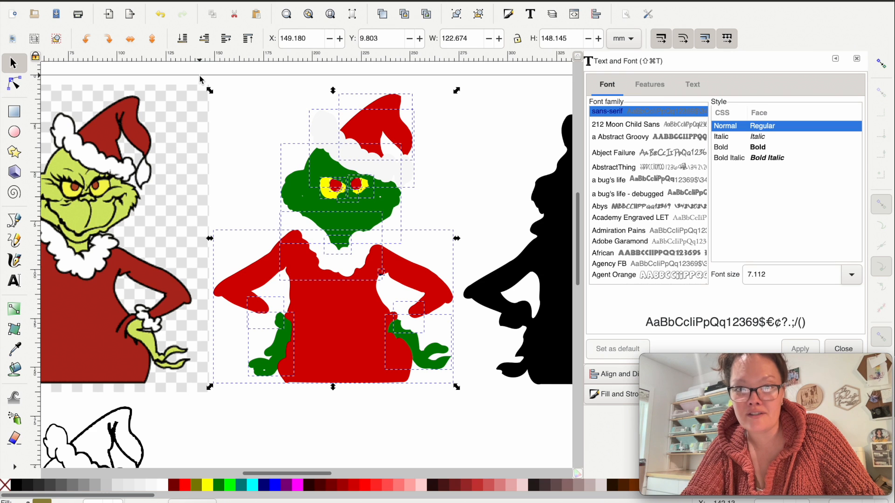
# Step: Fill the outset copies with black, outset them once more and lower them behind the colored pieces
pyautogui.click(17, 487)
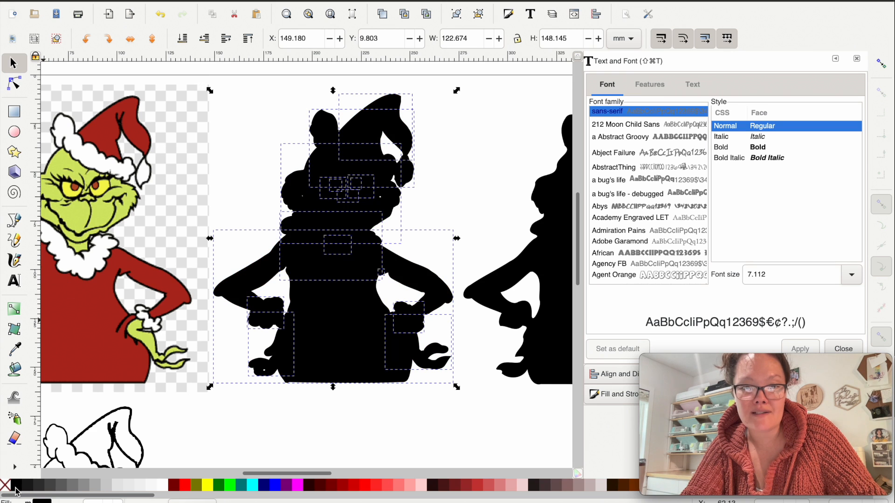
pyautogui.press('.')
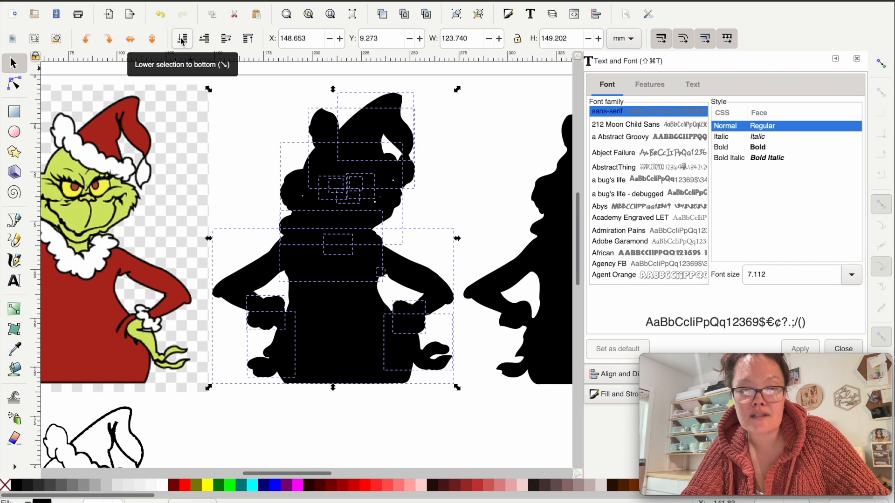
pyautogui.click(182, 39)
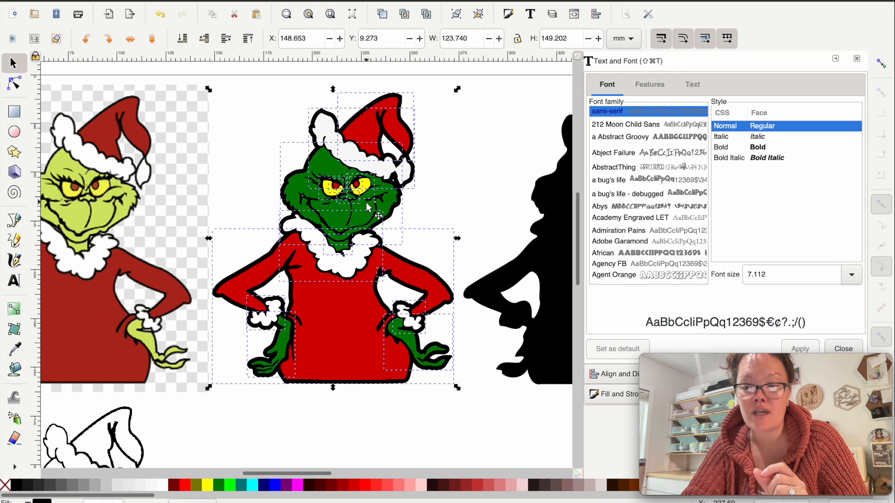
# Step: Unite the black outset copies into one backing shape and undo the stray move
pyautogui.hotkey('ctrl', 'g')
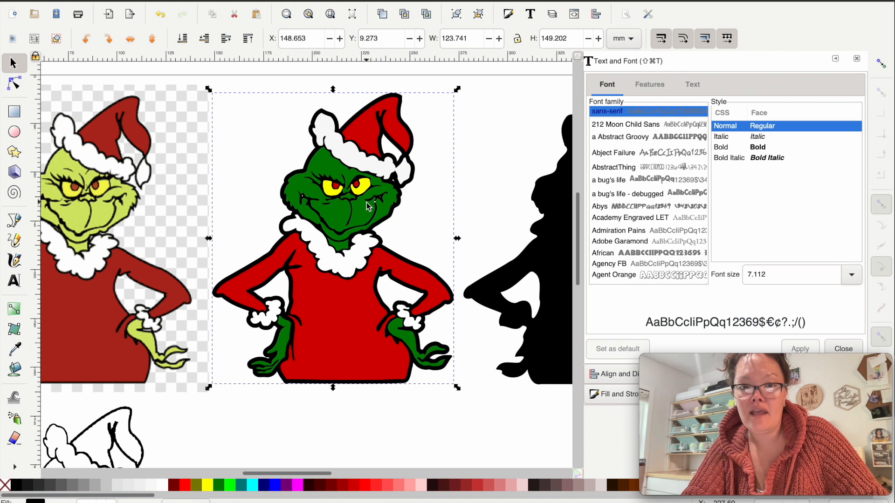
pyautogui.press('Down')
pyautogui.press('Down')
pyautogui.press('Down')
pyautogui.press('Down')
pyautogui.press('super+z')
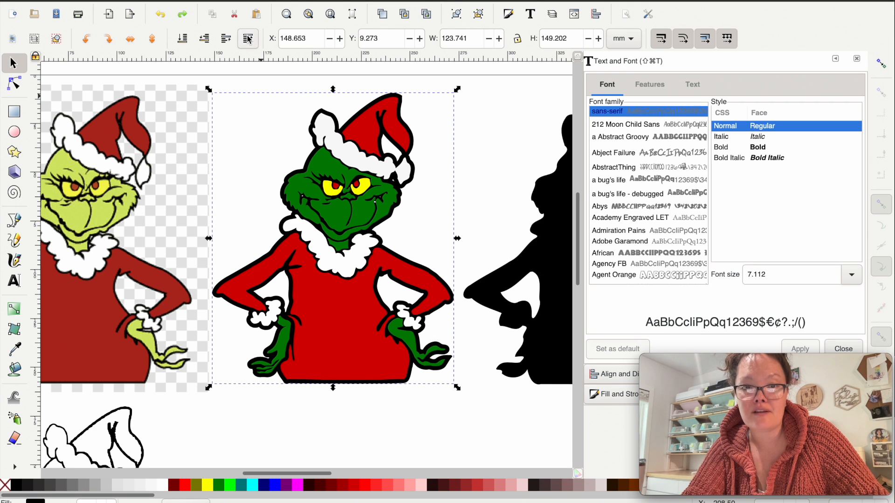
# Step: Bring the black backing to the front, delete its stray interior nodes to close the small holes, and lower it back behind the colored pieces
pyautogui.click(248, 39)
pyautogui.click(183, 40)
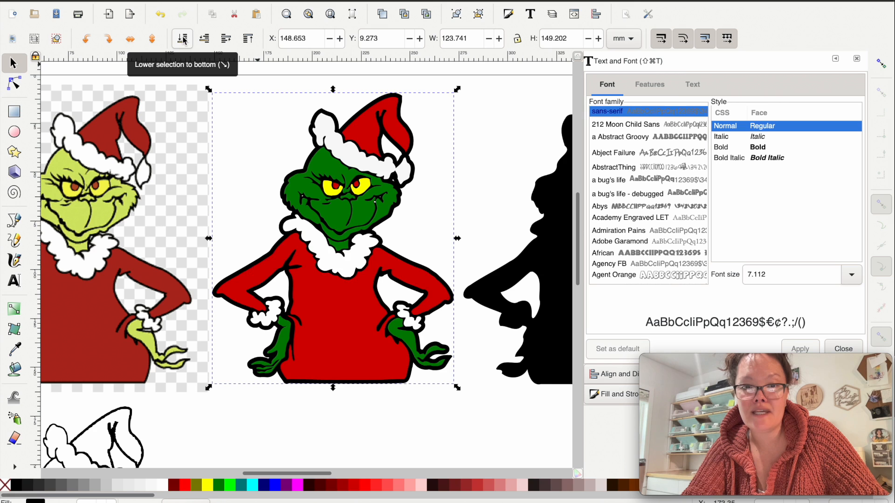
pyautogui.click(250, 39)
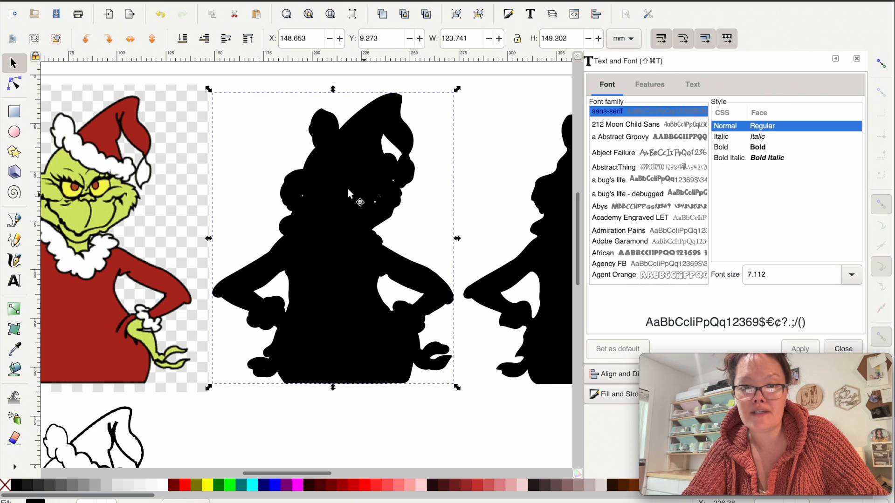
pyautogui.click(14, 84)
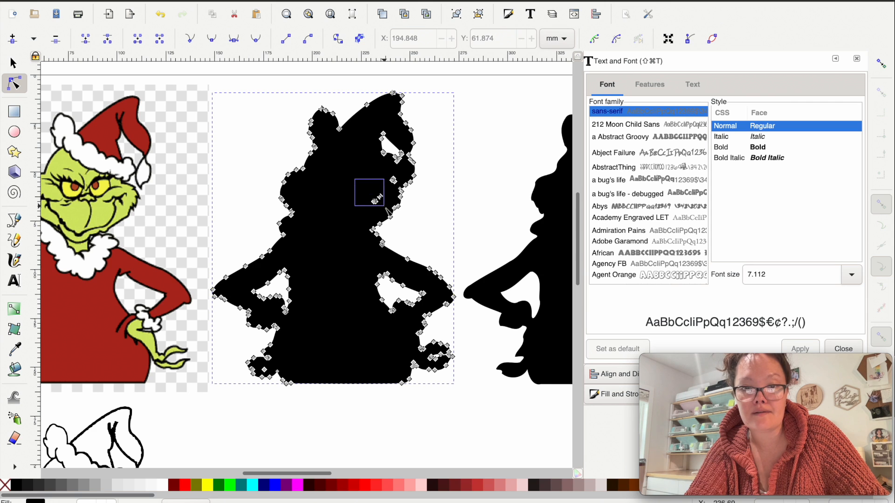
pyautogui.press('s')
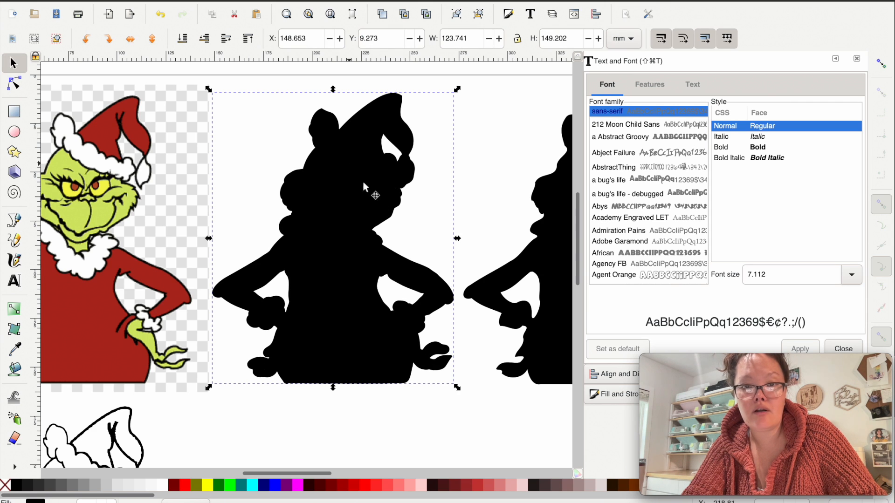
pyautogui.click(182, 40)
pyautogui.scroll(-1, 289, 283)
pyautogui.hscroll(2, 289, 283)
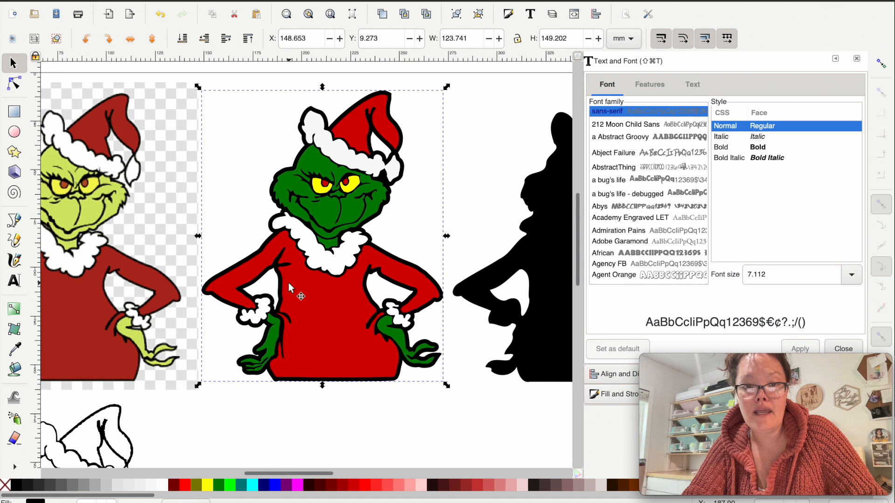
pyautogui.scroll(-2, 288, 282)
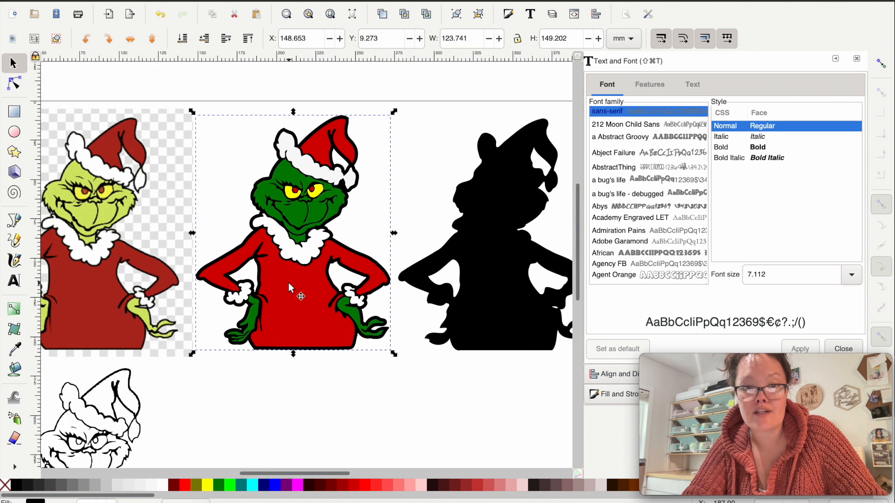
pyautogui.scroll(1, 289, 282)
pyautogui.hscroll(1, 289, 283)
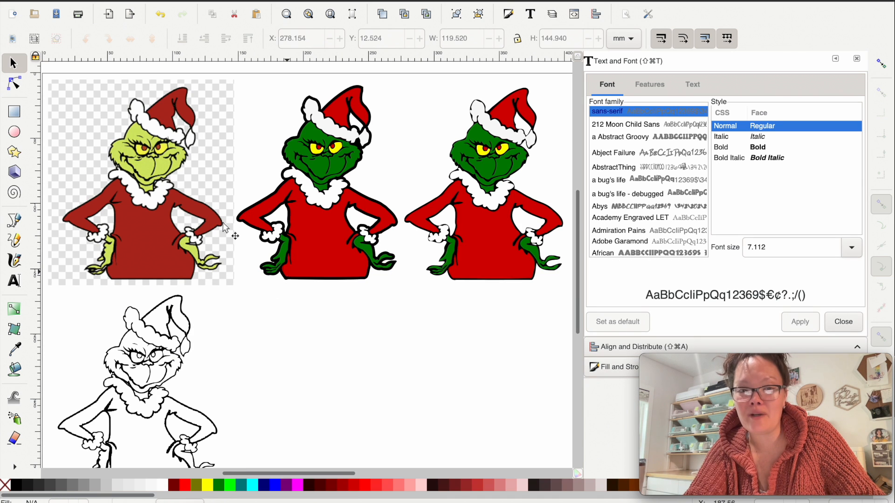
# Step: Delete the original Grinch picture and the black line tracing below it
pyautogui.click(160, 203)
pyautogui.press('Delete')
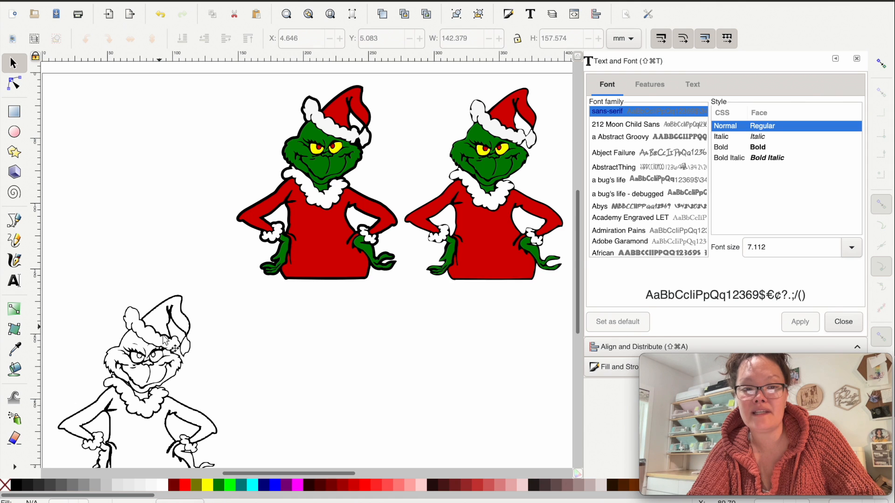
pyautogui.click(164, 341)
pyautogui.press('Delete')
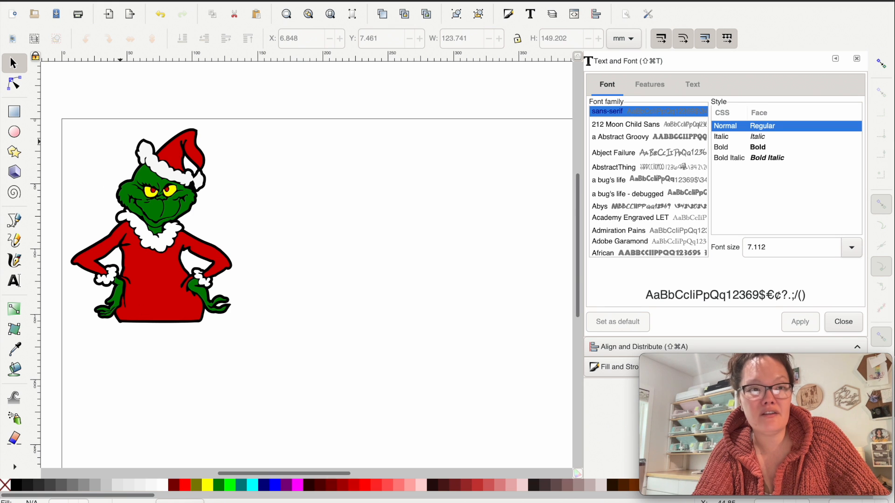
# Step: Save the finished design as grinch.svg in the tutorial folder on the Desktop
pyautogui.click(83, 1)
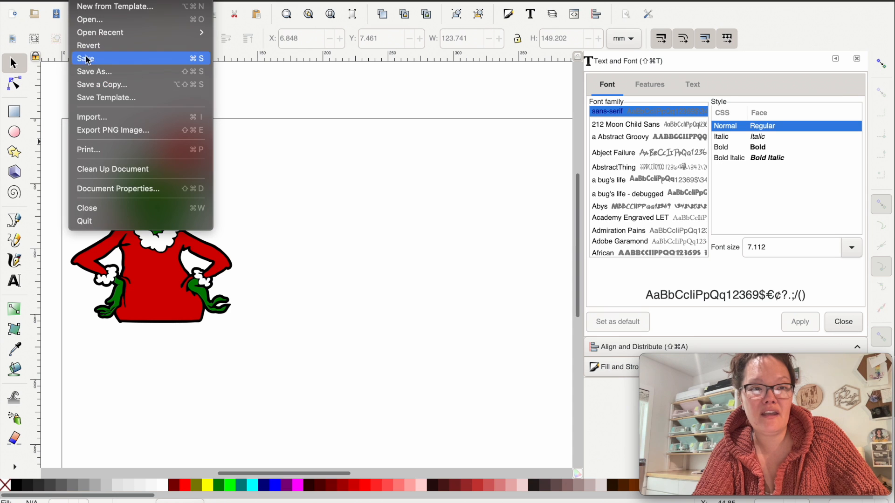
pyautogui.click(91, 71)
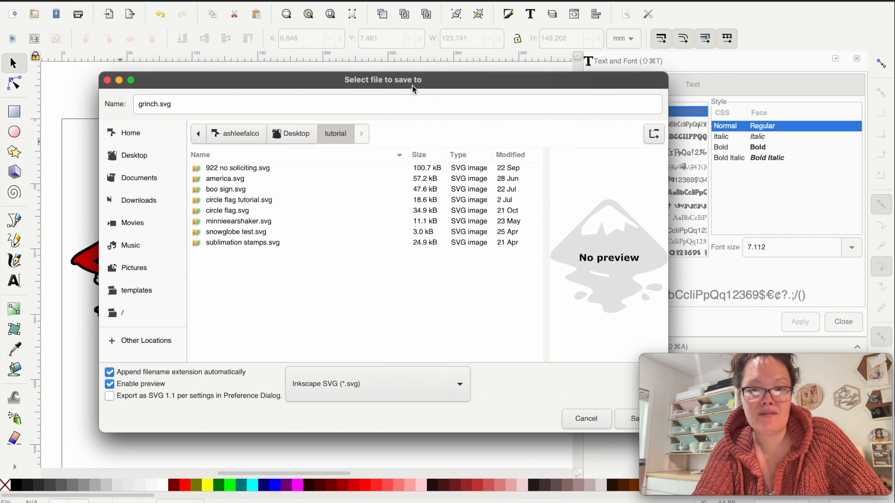
pyautogui.click(627, 419)
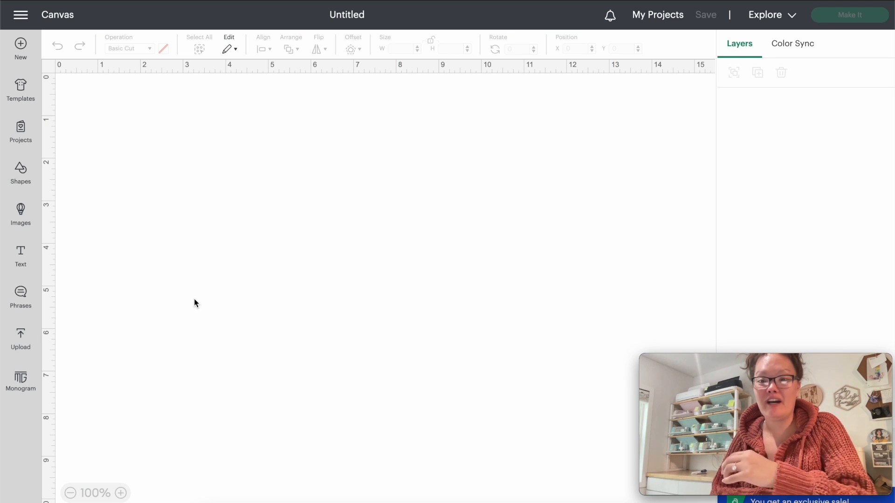
# Step: Switch to Cricut Design Space and upload grinch.svg from the tutorial folder as a cut image named grinch
pyautogui.click(18, 345)
pyautogui.click(87, 203)
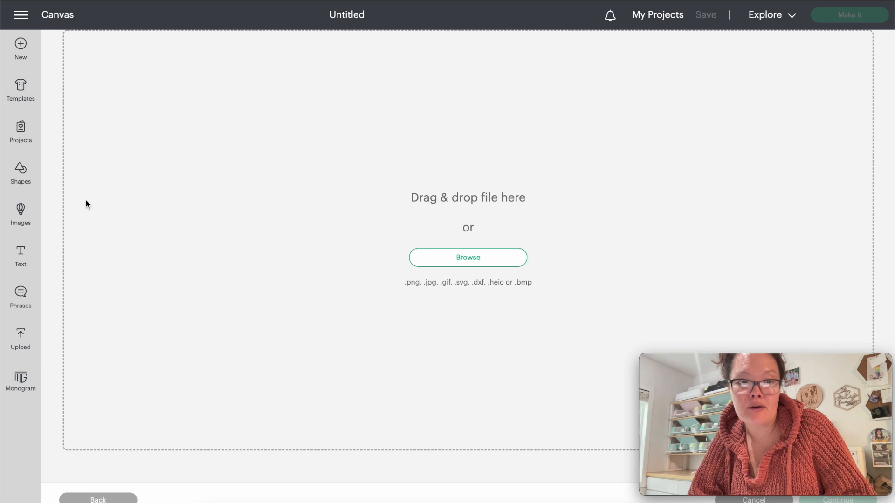
pyautogui.click(428, 265)
pyautogui.click(497, 251)
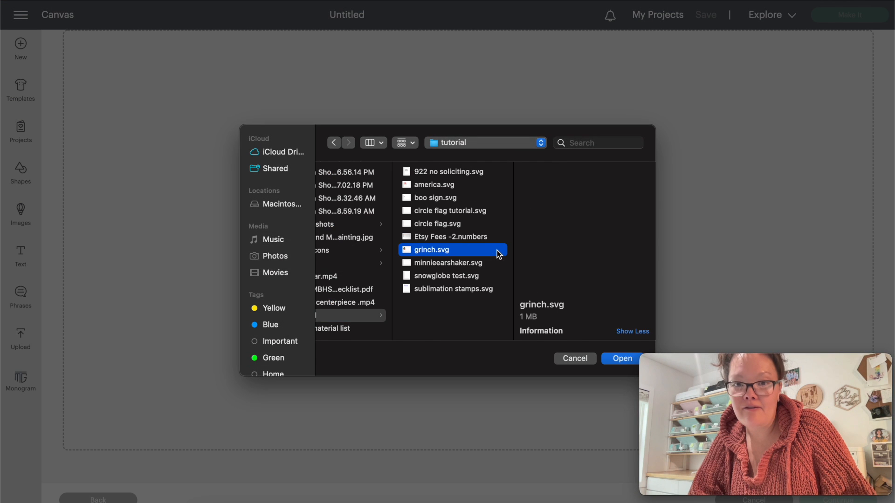
pyautogui.click(624, 359)
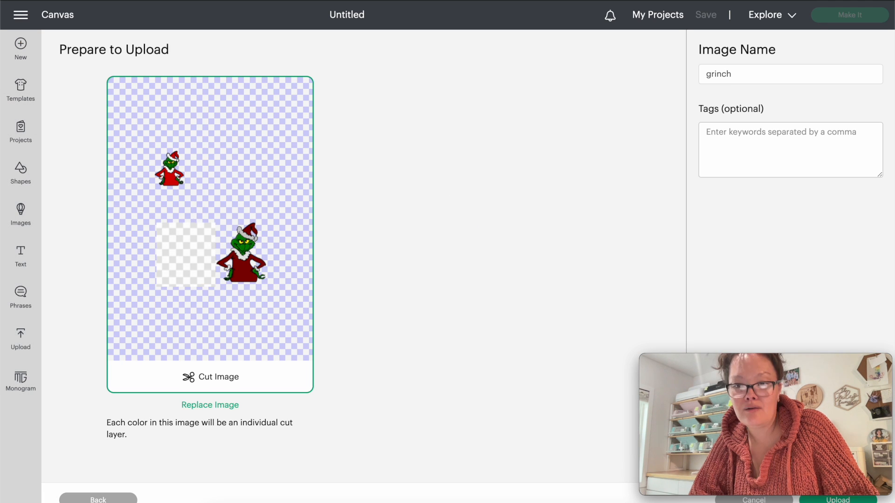
pyautogui.click(821, 502)
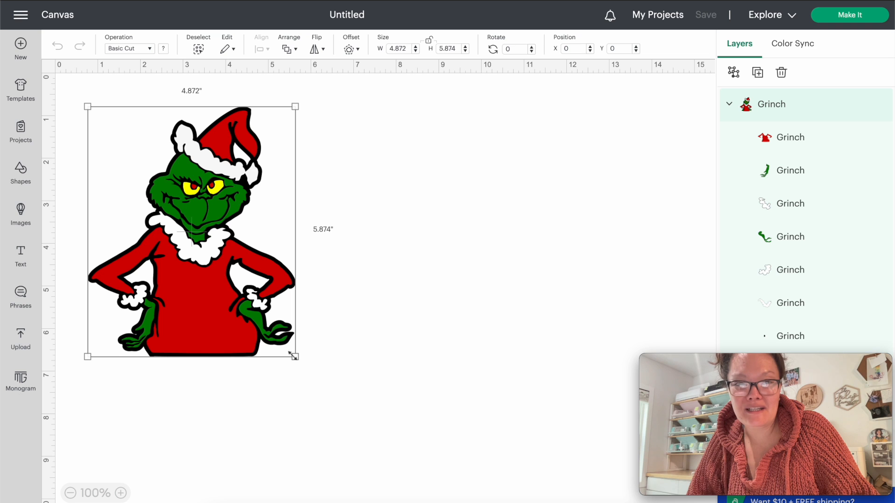
# Step: Enlarge the Grinch design to about 7.37 by 8.89 inches and ungroup its layers
pyautogui.moveTo(294, 356); pyautogui.dragTo(402, 485)
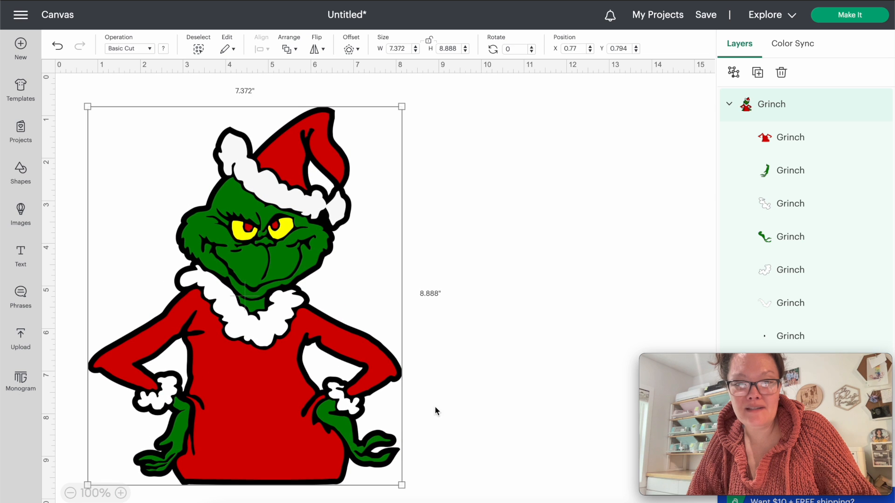
pyautogui.rightClick(256, 317)
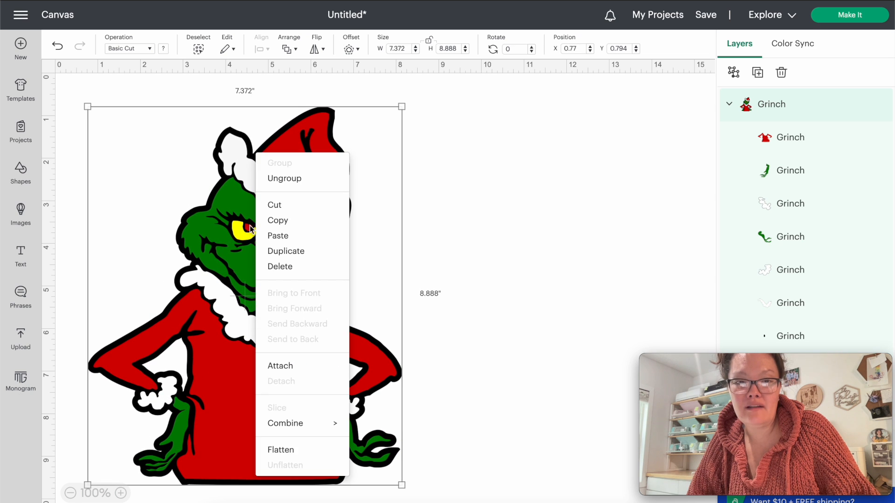
pyautogui.click(268, 179)
# Step: Pull the hat, fur trim, face, eye, hand, cuff and sweater pieces away from the black backing to inspect the separate layers
pyautogui.click(290, 192)
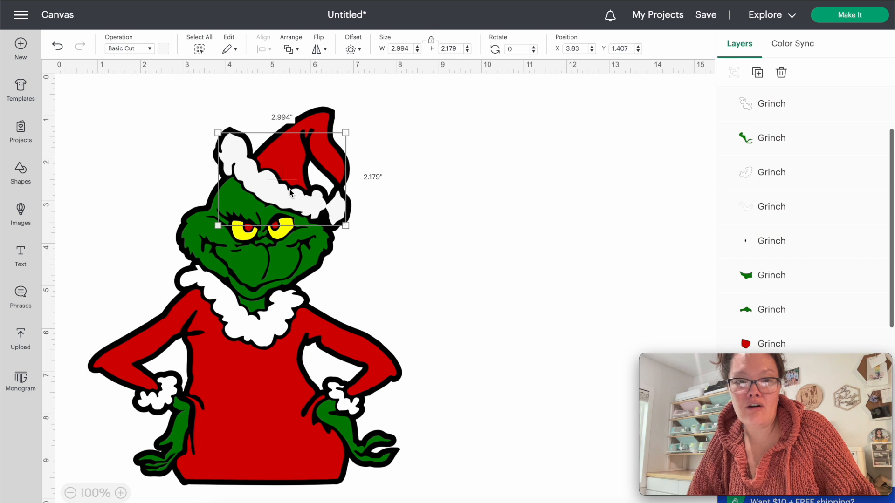
pyautogui.moveTo(290, 192); pyautogui.dragTo(302, 204)
pyautogui.moveTo(298, 140); pyautogui.dragTo(307, 133)
pyautogui.moveTo(236, 218); pyautogui.dragTo(235, 239)
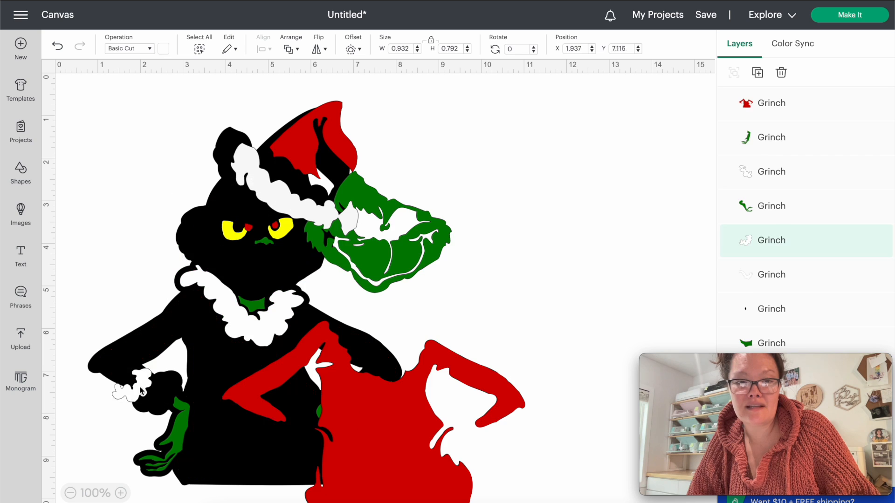
pyautogui.moveTo(170, 425); pyautogui.dragTo(135, 430)
pyautogui.click(246, 350)
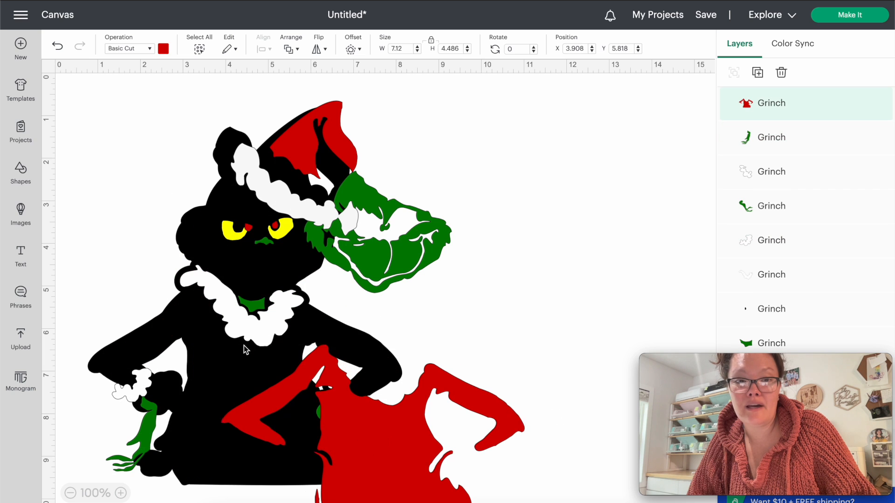
pyautogui.moveTo(223, 287); pyautogui.dragTo(248, 281)
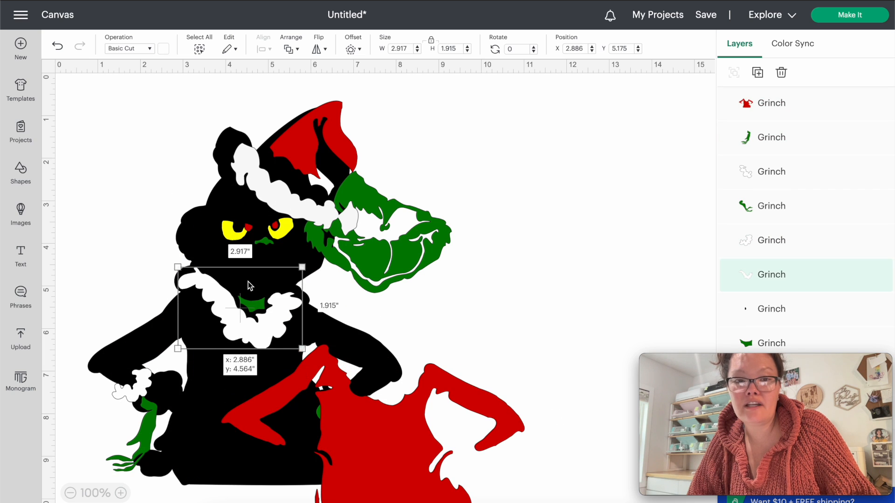
pyautogui.moveTo(376, 444); pyautogui.dragTo(245, 391)
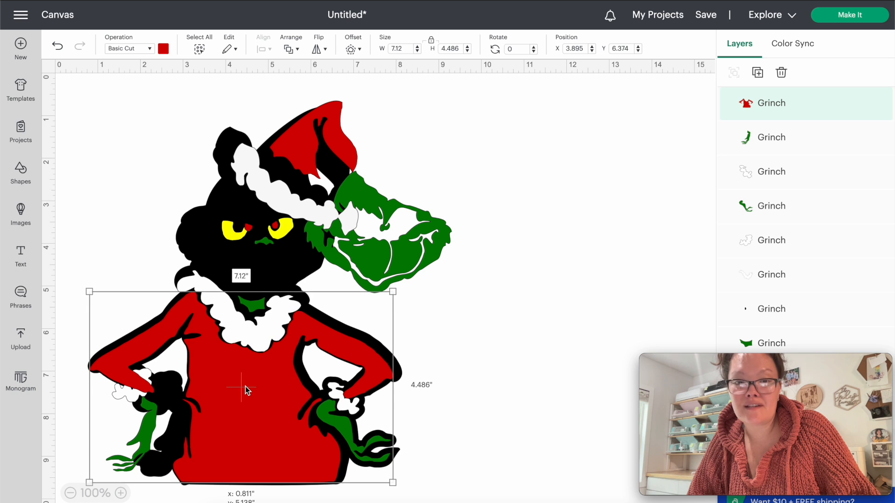
# Step: Undo the piece moves one after another to put the design back together on its black backing
pyautogui.hotkey('ctrl', 'z')
pyautogui.hotkey('ctrl', 'z')
pyautogui.hotkey('ctrl', 'z')
pyautogui.hotkey('ctrl', 'z')
pyautogui.hotkey('ctrl', 'z')
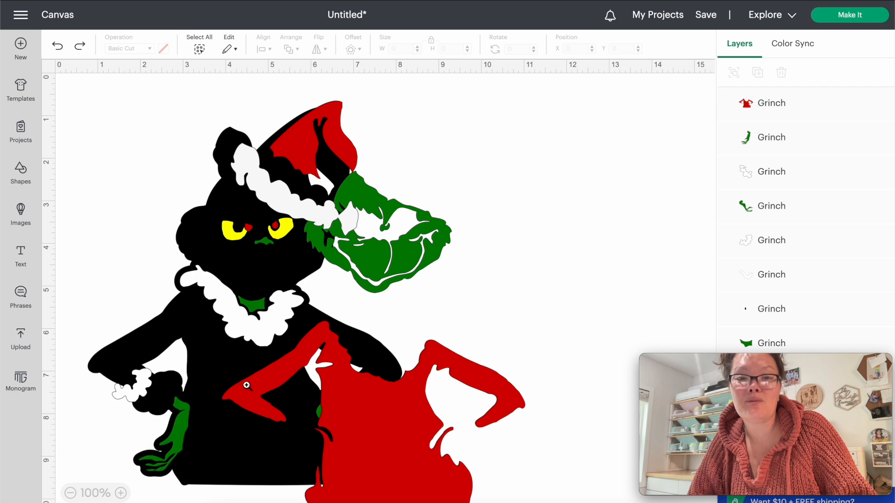
pyautogui.hotkey('ctrl', 'z')
pyautogui.hotkey('ctrl', 'z')
pyautogui.hotkey('ctrl', 'z')
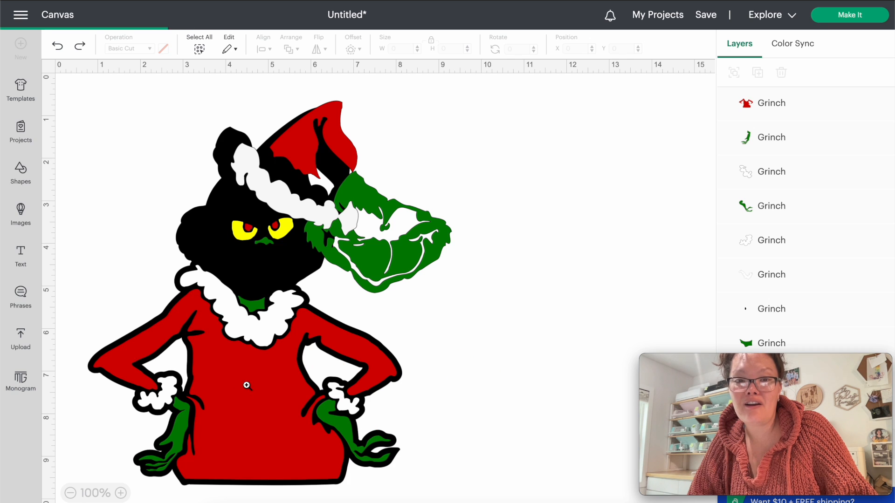
pyautogui.hotkey('ctrl', 'z')
pyautogui.hotkey('ctrl', 'z')
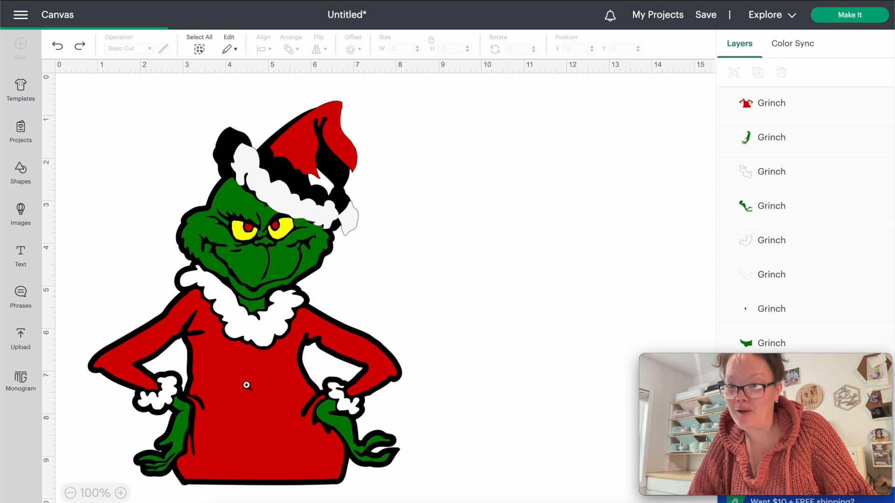
pyautogui.hotkey('ctrl', 'z')
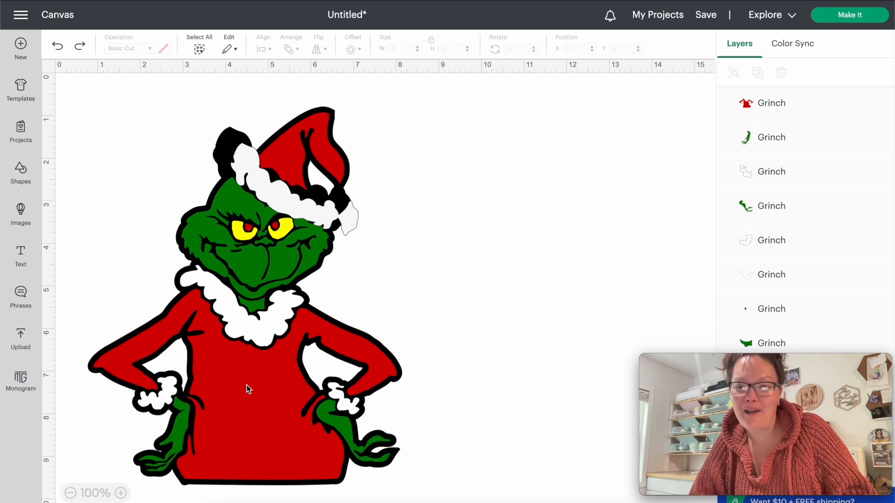